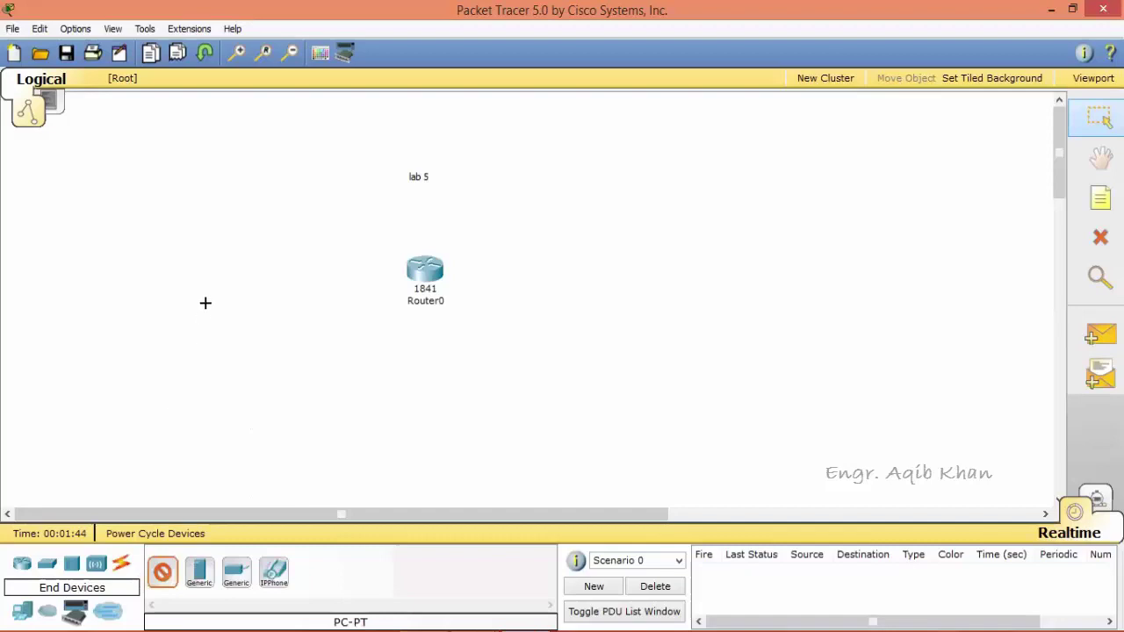
# Add a PC and connect its RS 232 port to Router0's Console port with a console cable.
pyautogui.click(261, 301)
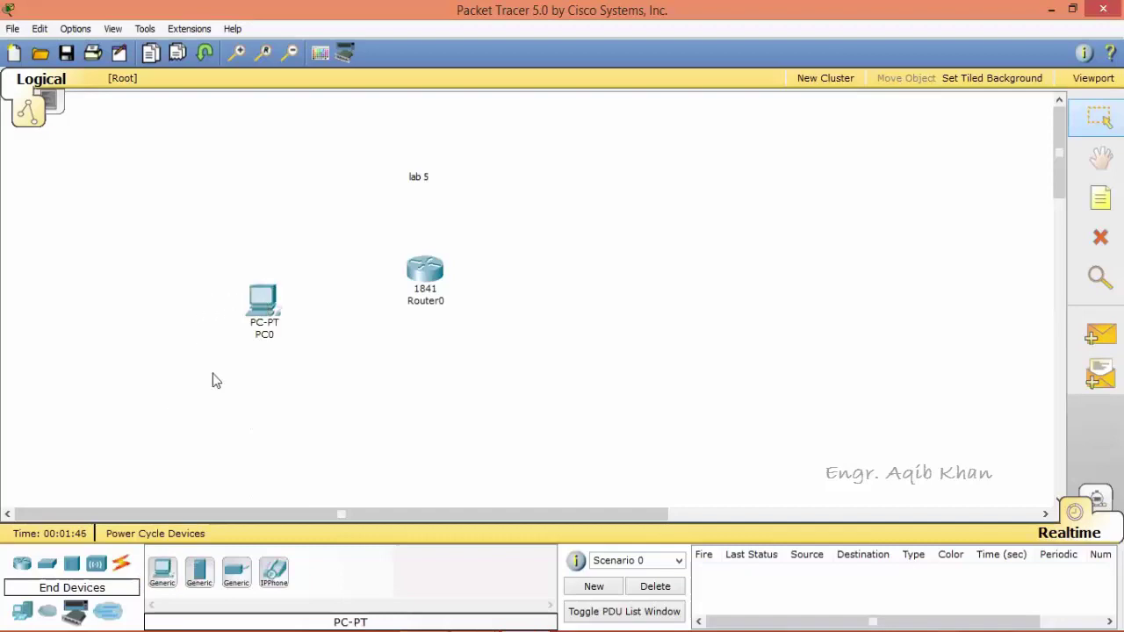
pyautogui.click(123, 564)
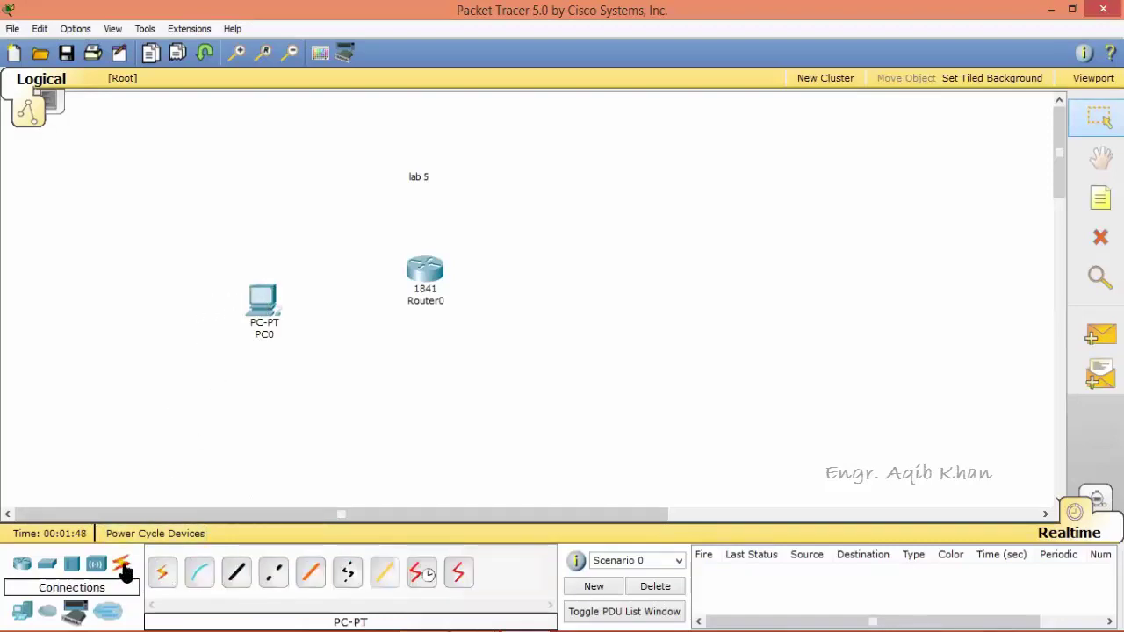
pyautogui.click(197, 576)
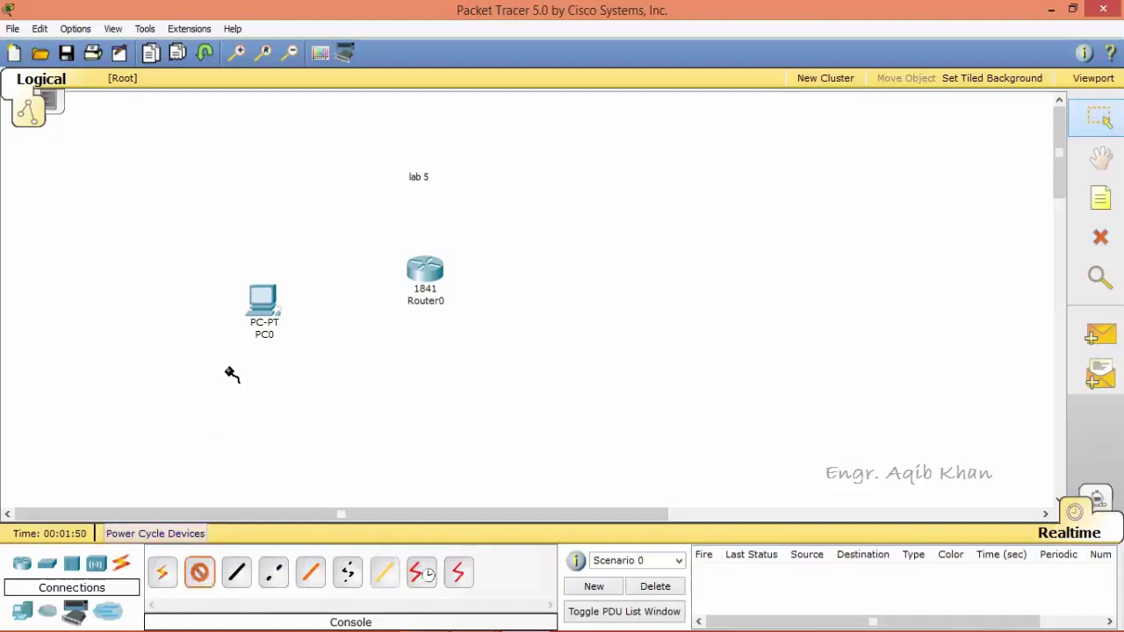
pyautogui.moveTo(271, 298)
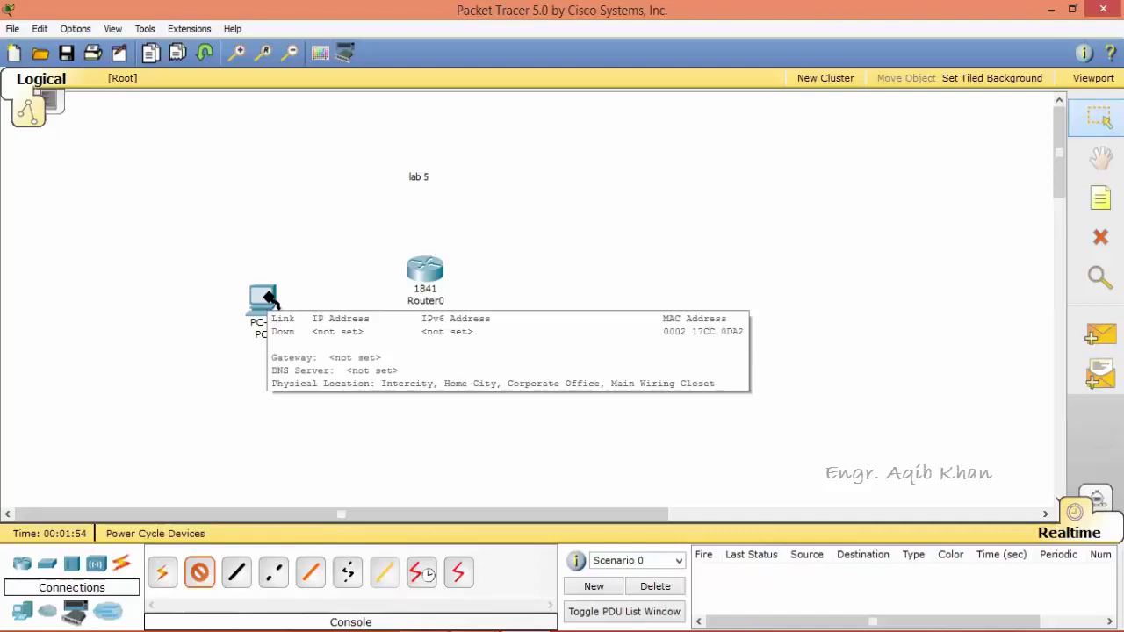
pyautogui.click(268, 299)
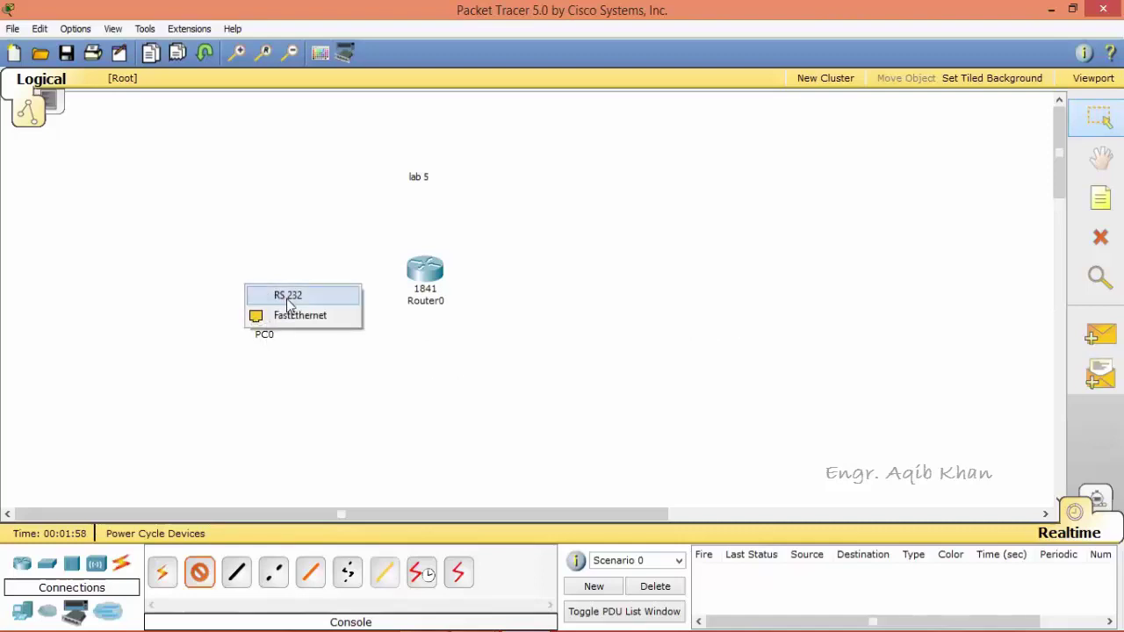
pyautogui.click(289, 297)
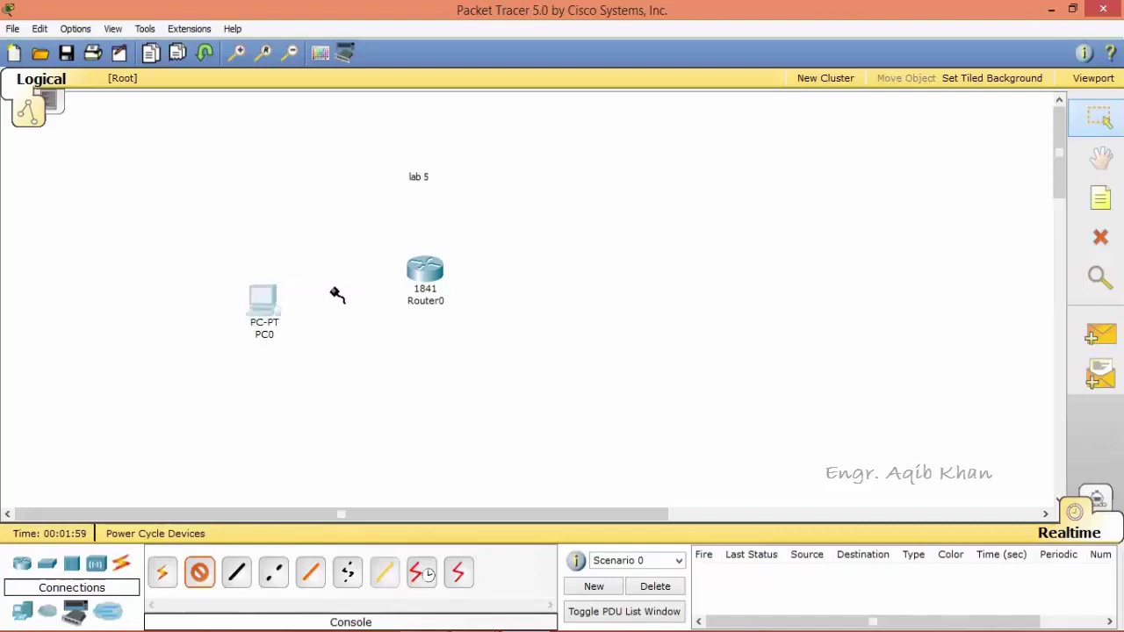
pyautogui.click(423, 272)
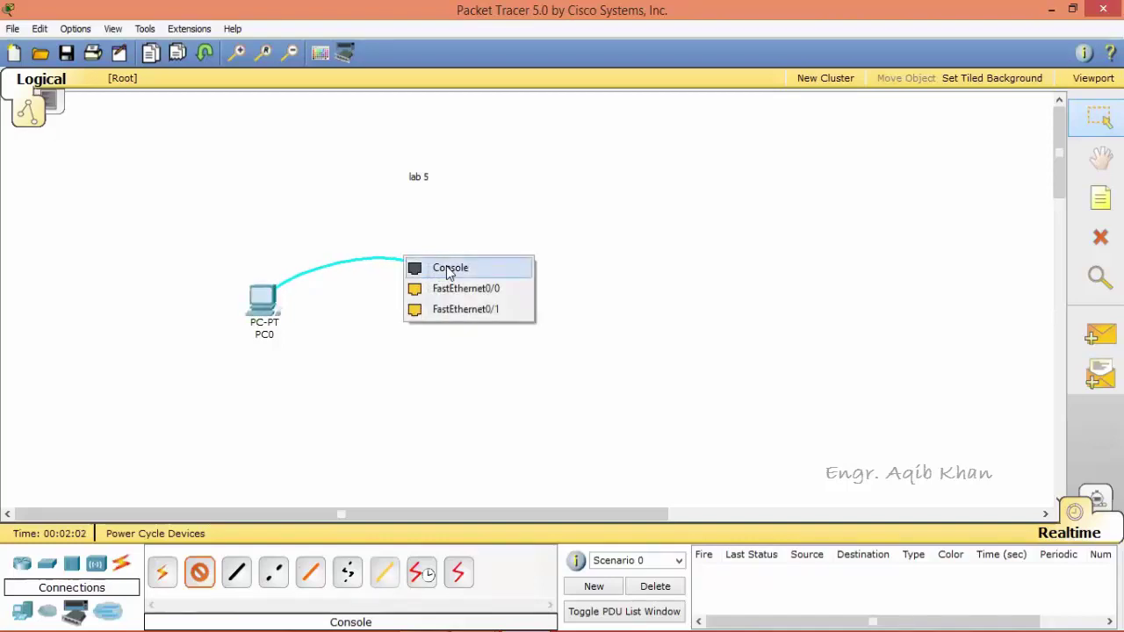
pyautogui.click(448, 273)
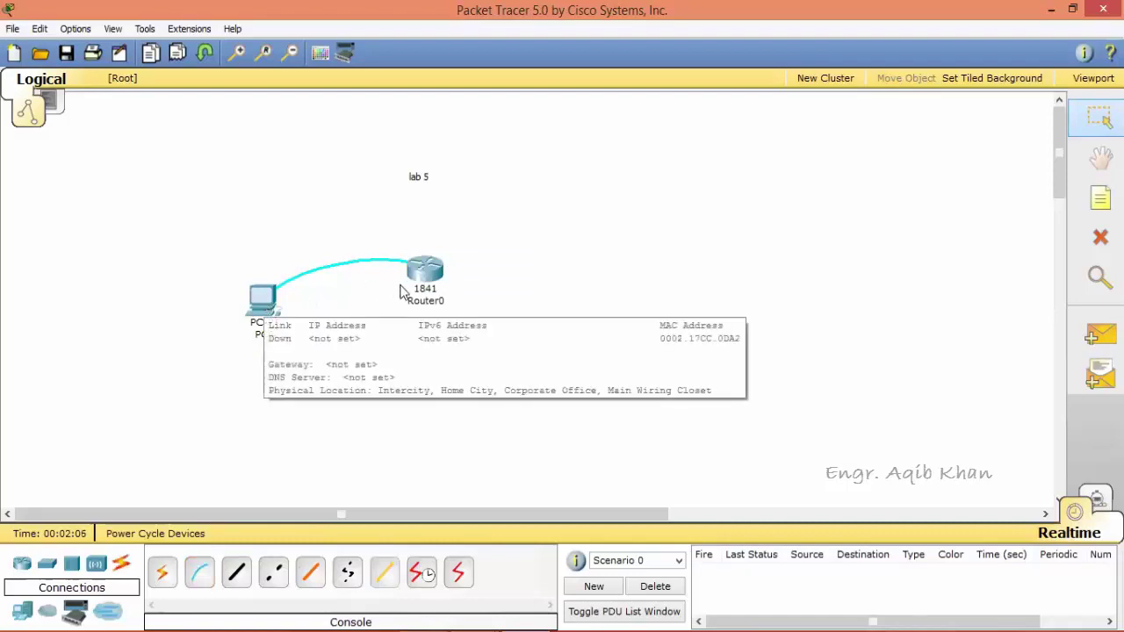
pyautogui.click(427, 281)
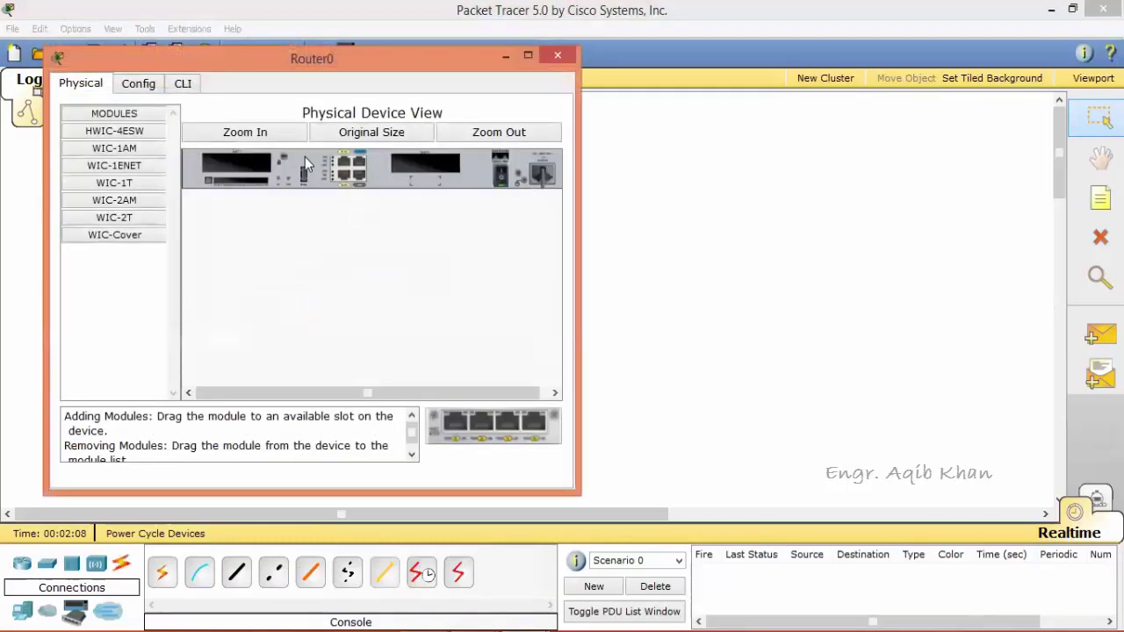
pyautogui.click(158, 85)
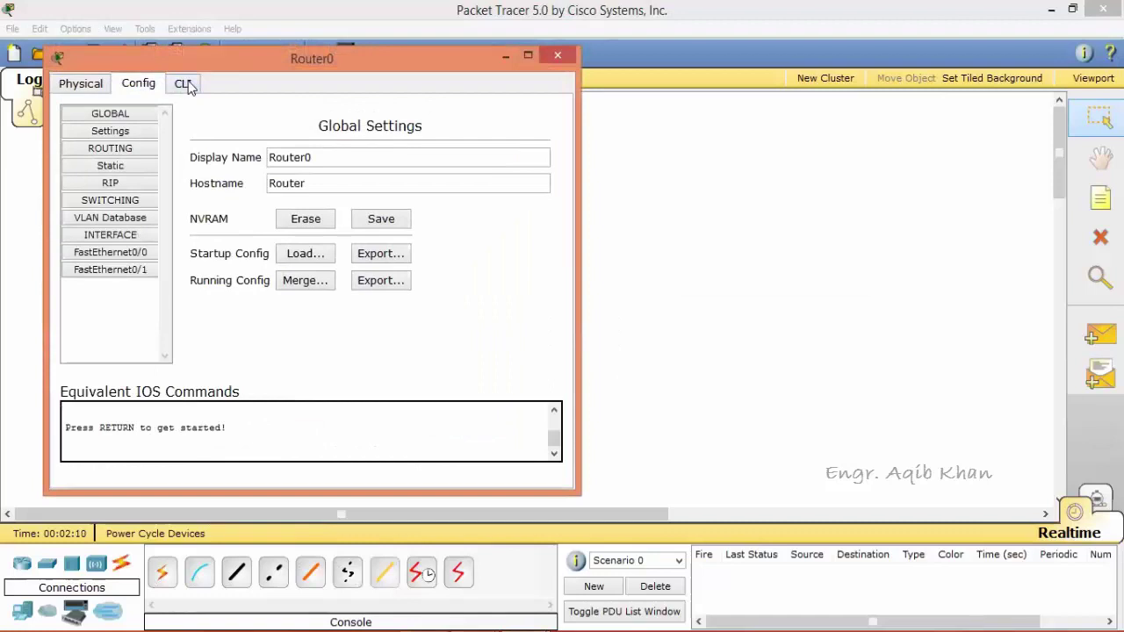
pyautogui.click(185, 84)
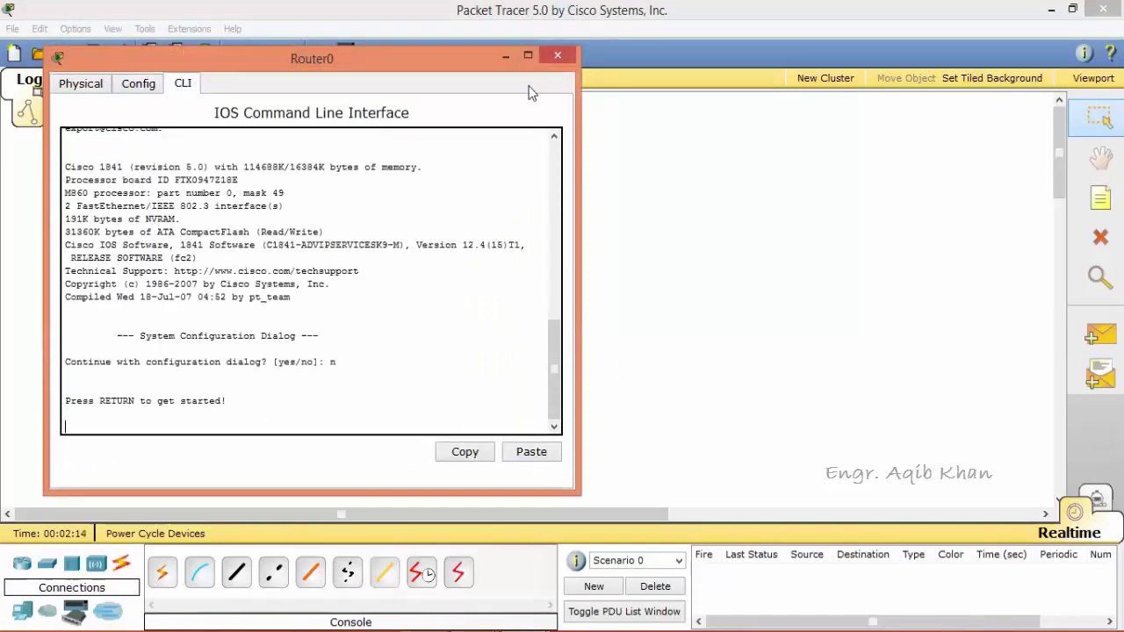
pyautogui.click(589, 103)
pyautogui.moveTo(263, 303)
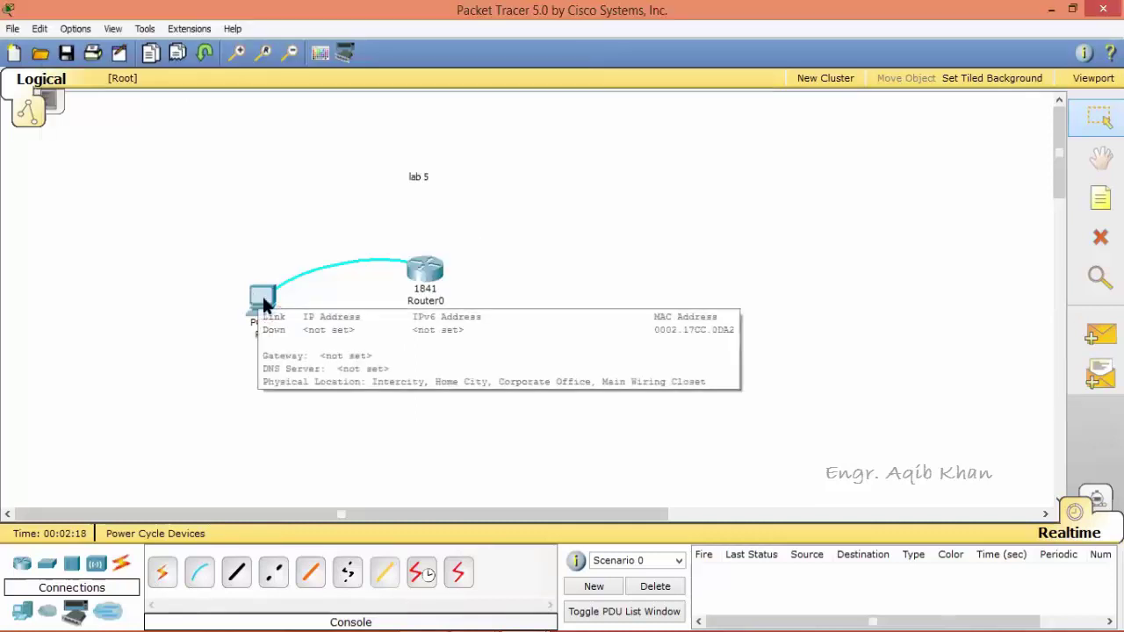
pyautogui.click(263, 303)
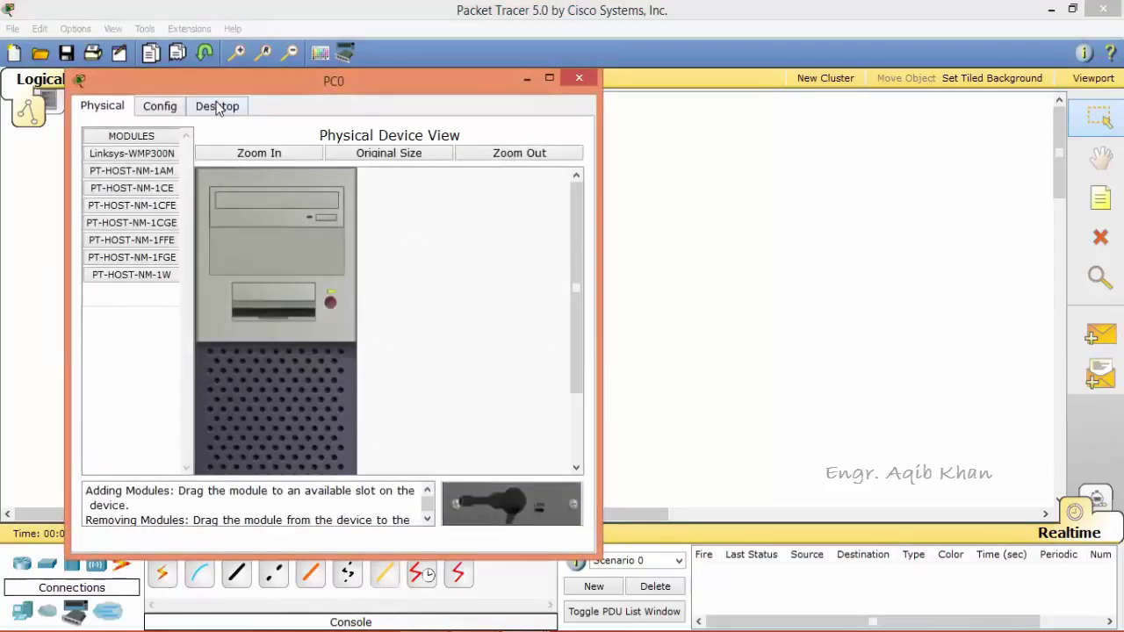
pyautogui.click(217, 107)
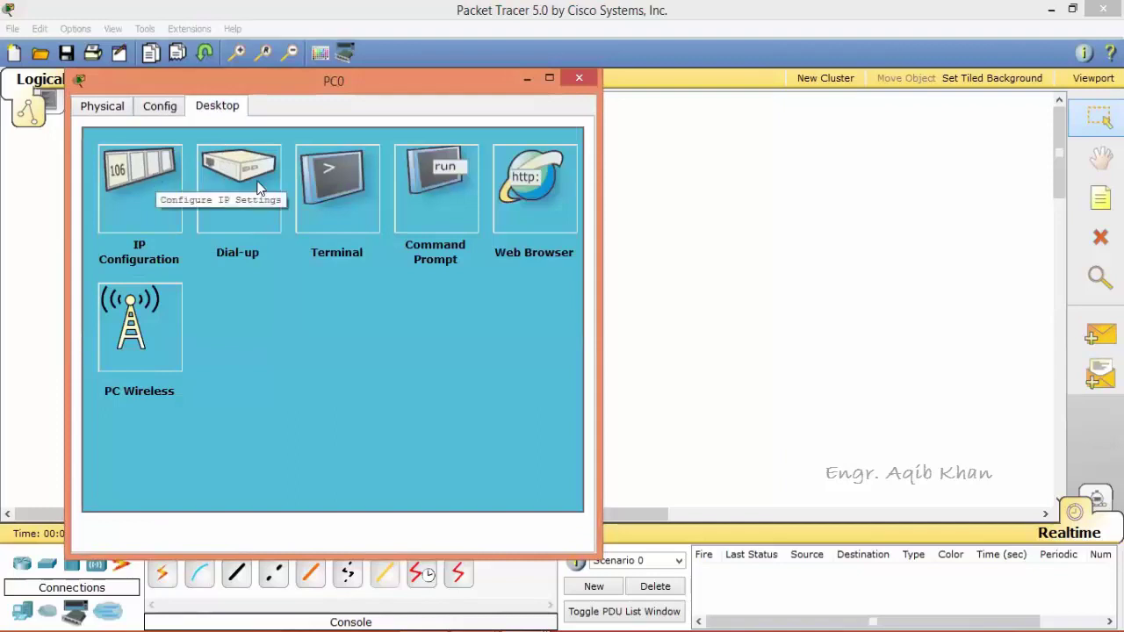
pyautogui.click(344, 199)
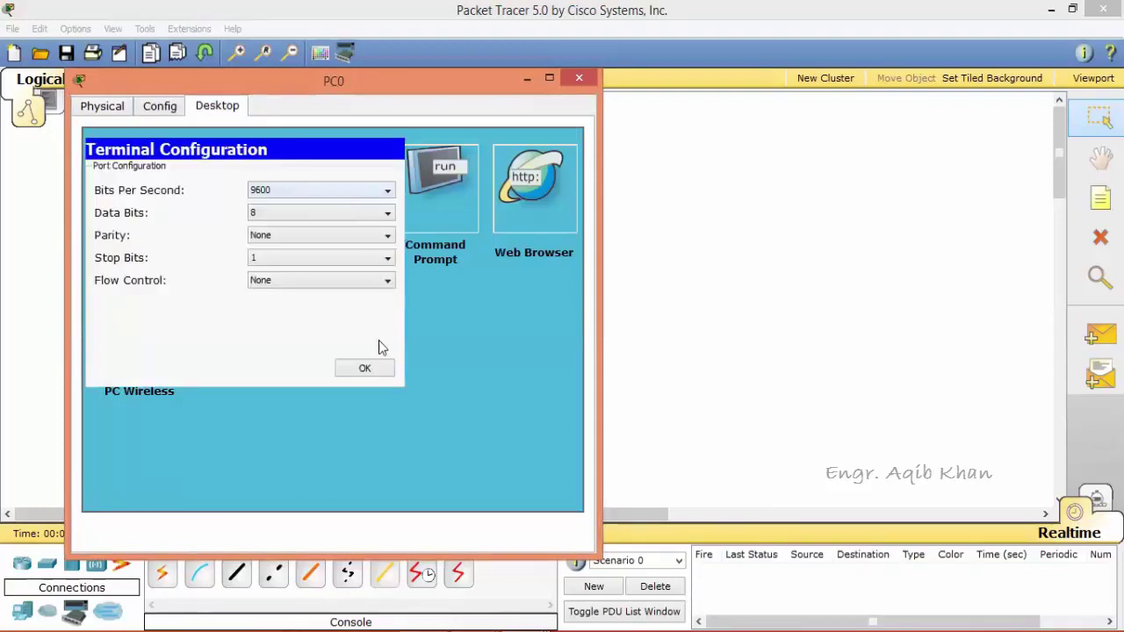
pyautogui.click(365, 368)
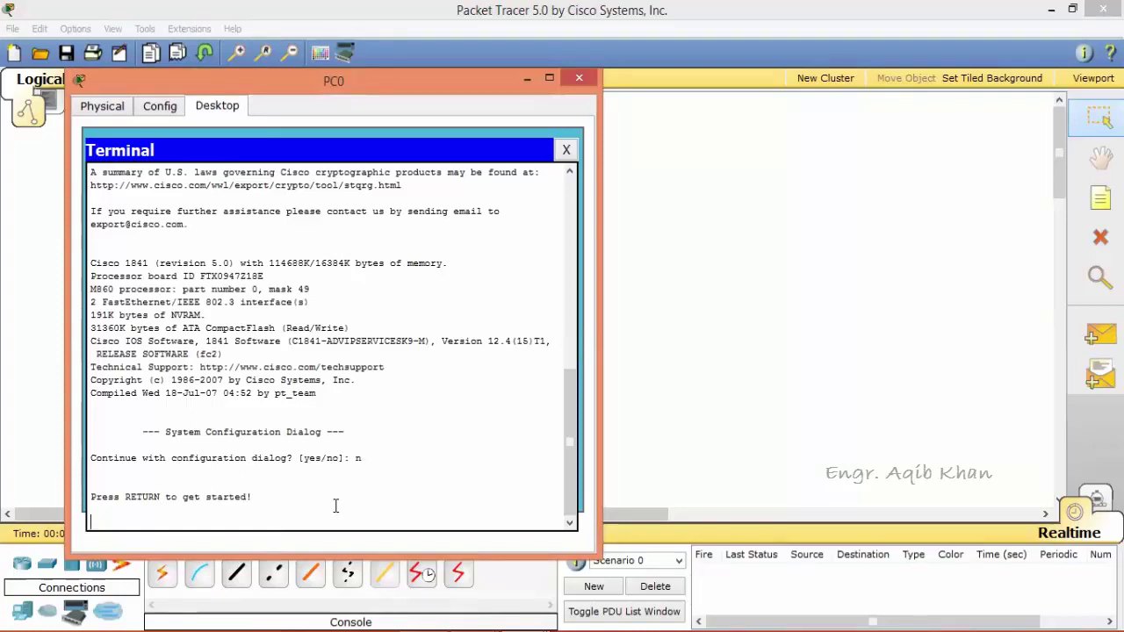
pyautogui.press('Return')
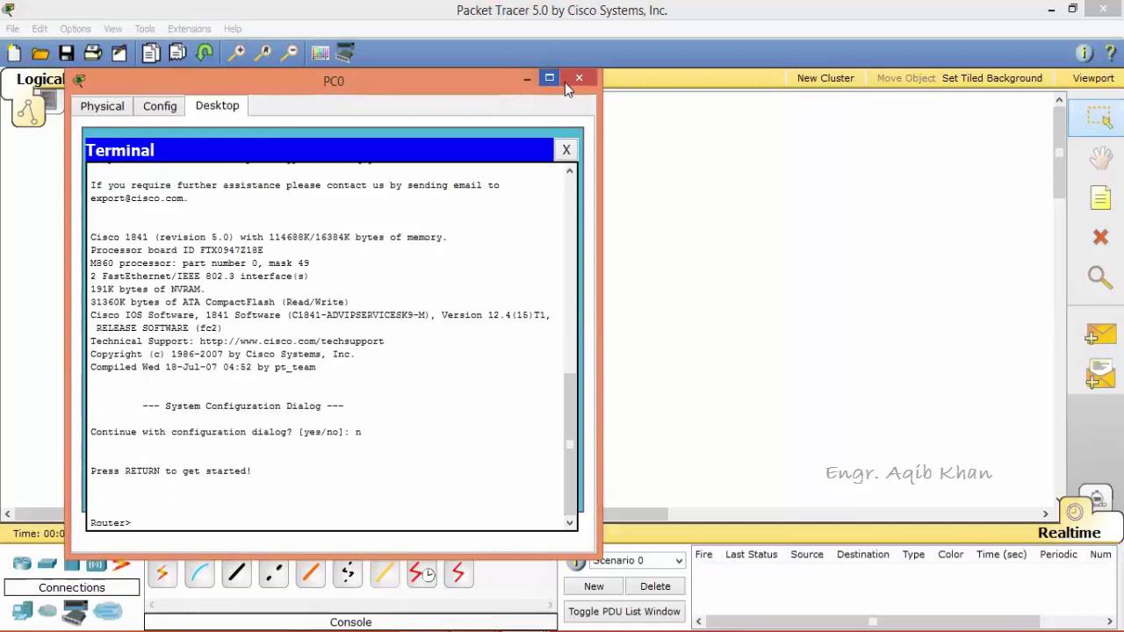
pyautogui.click(577, 79)
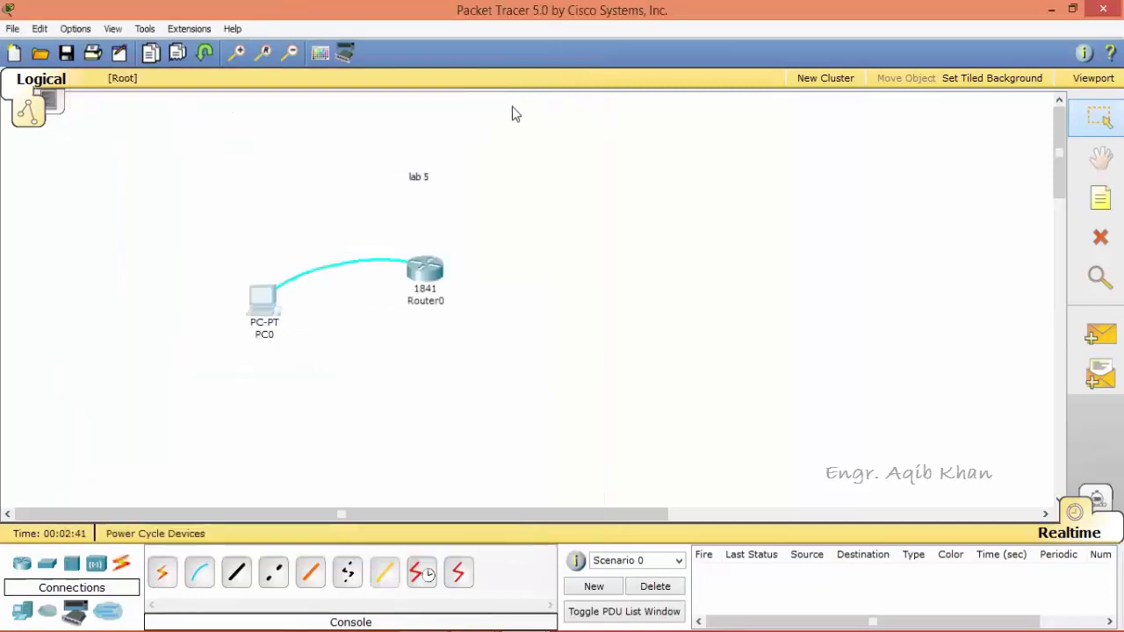
# Switch Router0's power off and on in its Physical view and watch the boot output in its CLI.
pyautogui.click(433, 272)
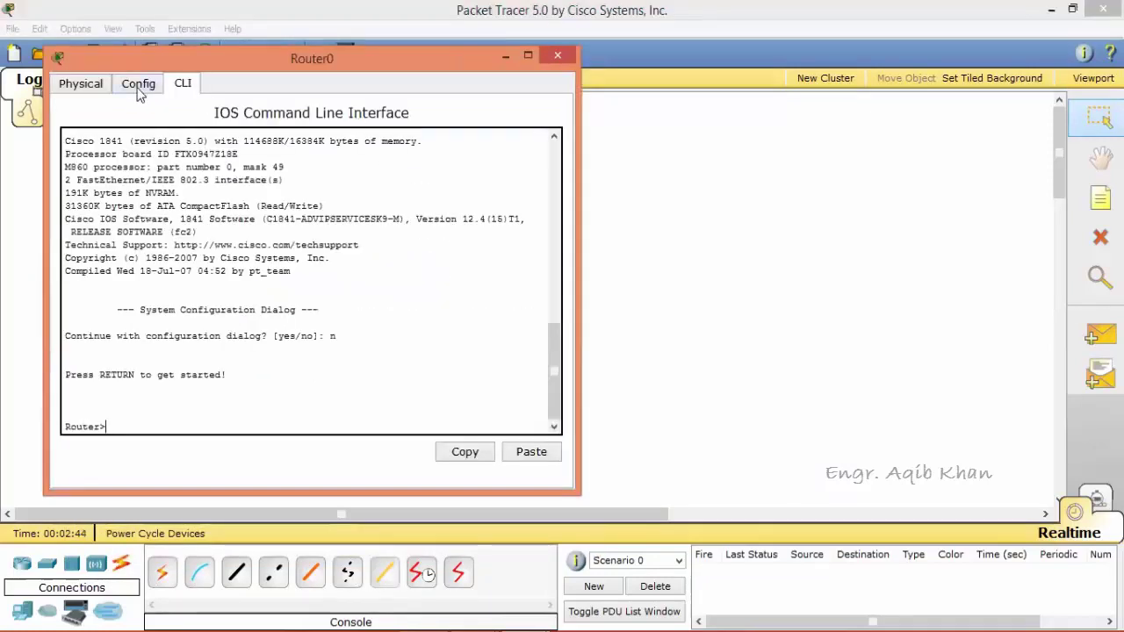
pyautogui.click(97, 88)
pyautogui.click(502, 178)
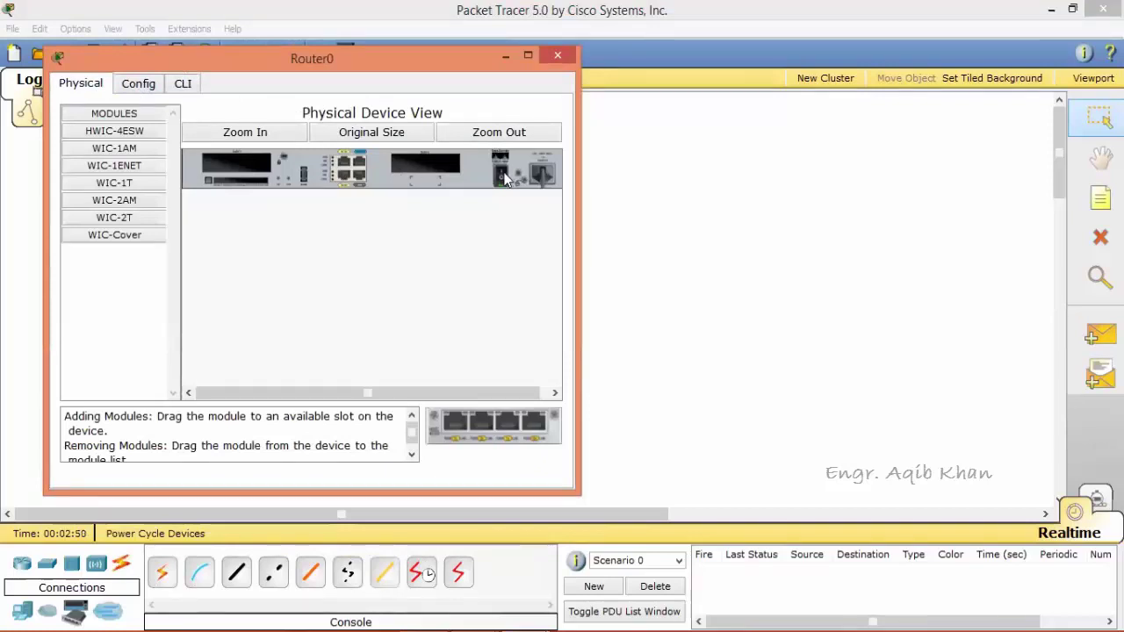
pyautogui.click(182, 84)
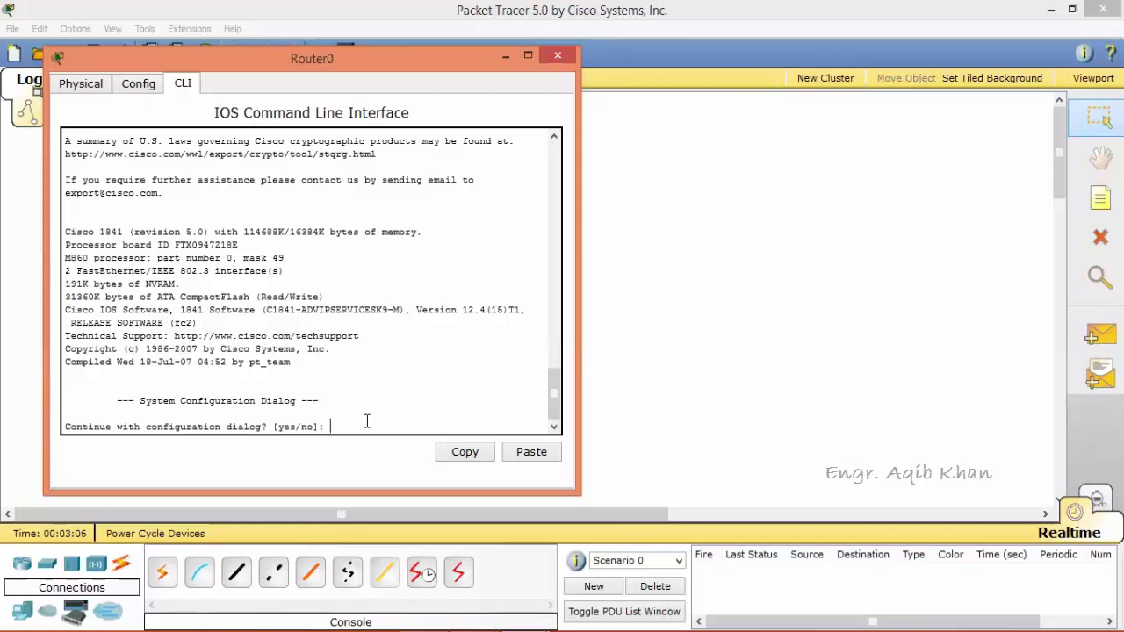
pyautogui.click(509, 58)
pyautogui.click(263, 297)
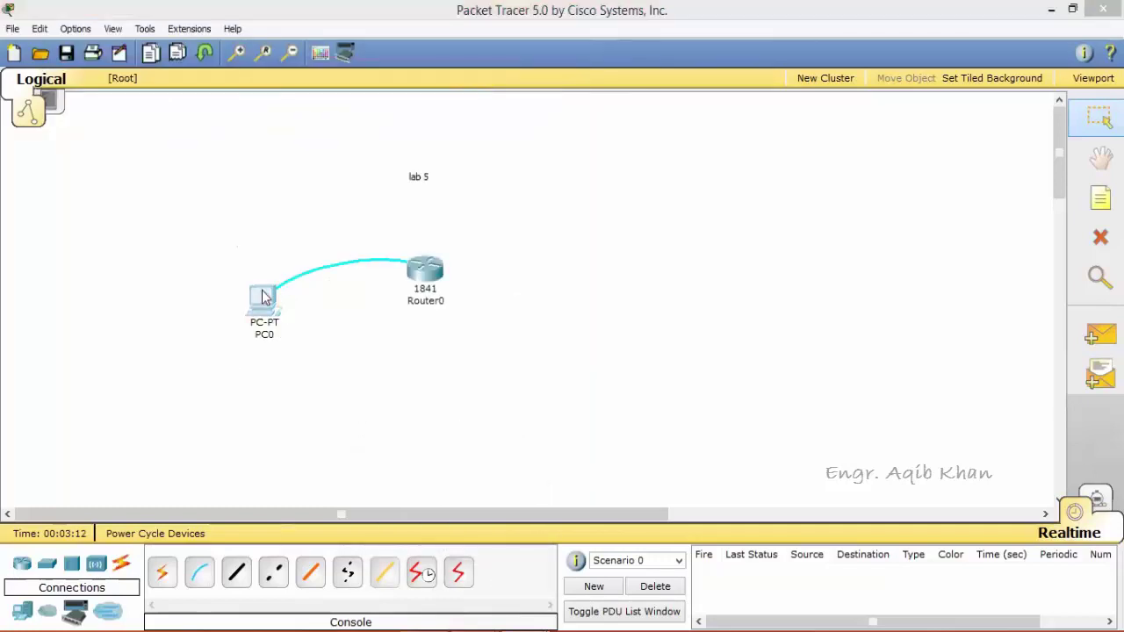
# Connect PC0's terminal with default settings, answer 'n' to the setup dialog, and enter enable mode.
pyautogui.click(358, 216)
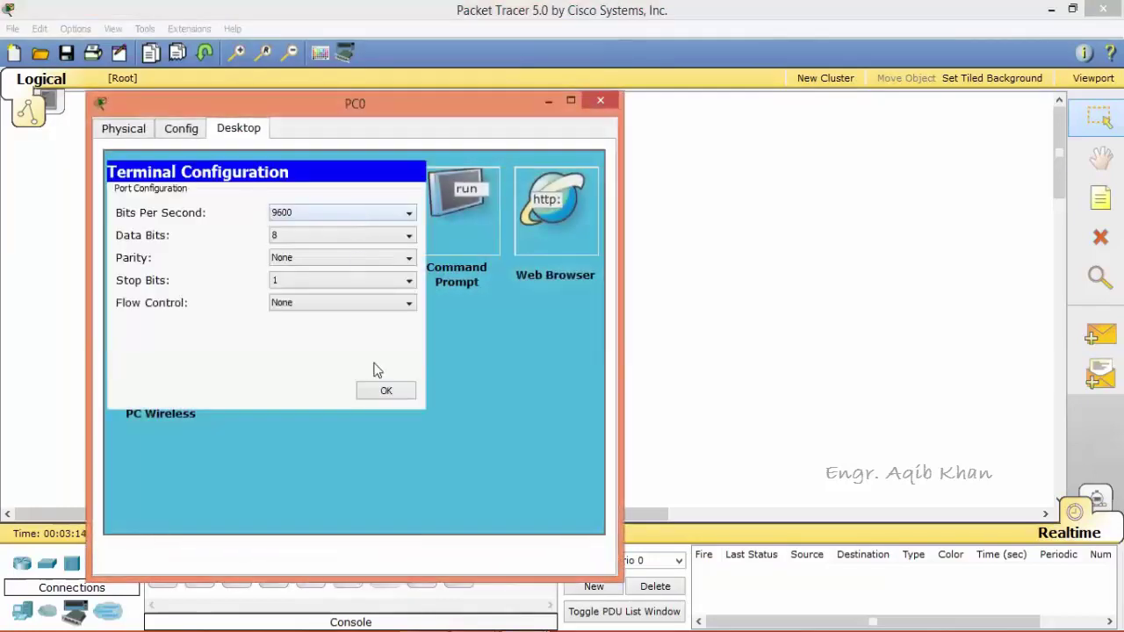
pyautogui.click(391, 391)
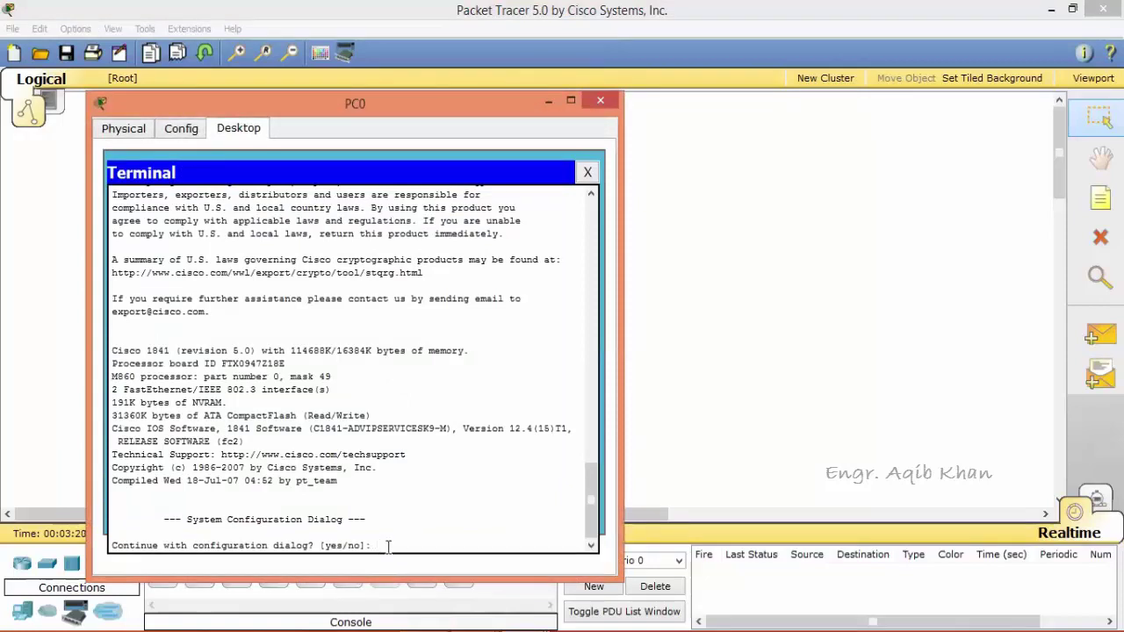
pyautogui.write('n')
pyautogui.press('Return')
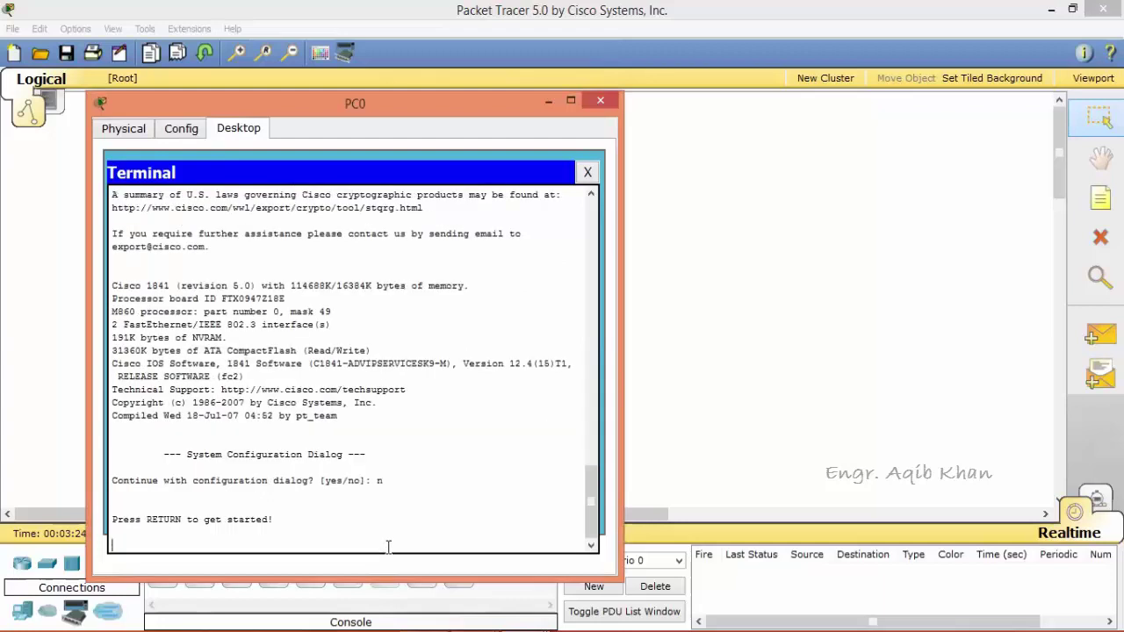
pyautogui.press('Return')
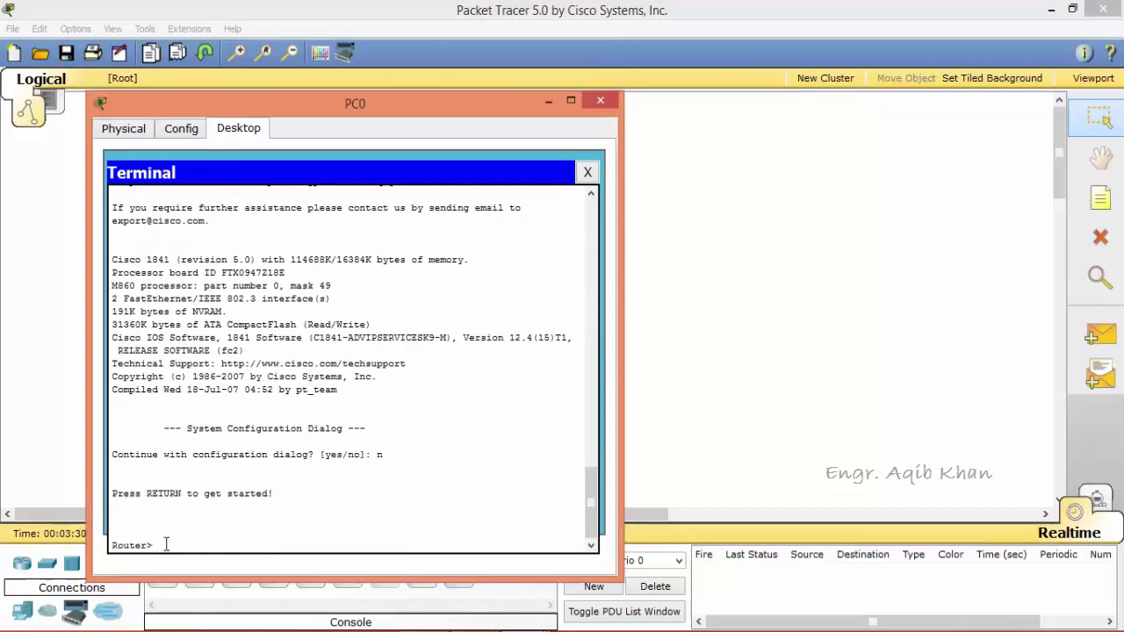
pyautogui.write('enable')
pyautogui.press('Return')
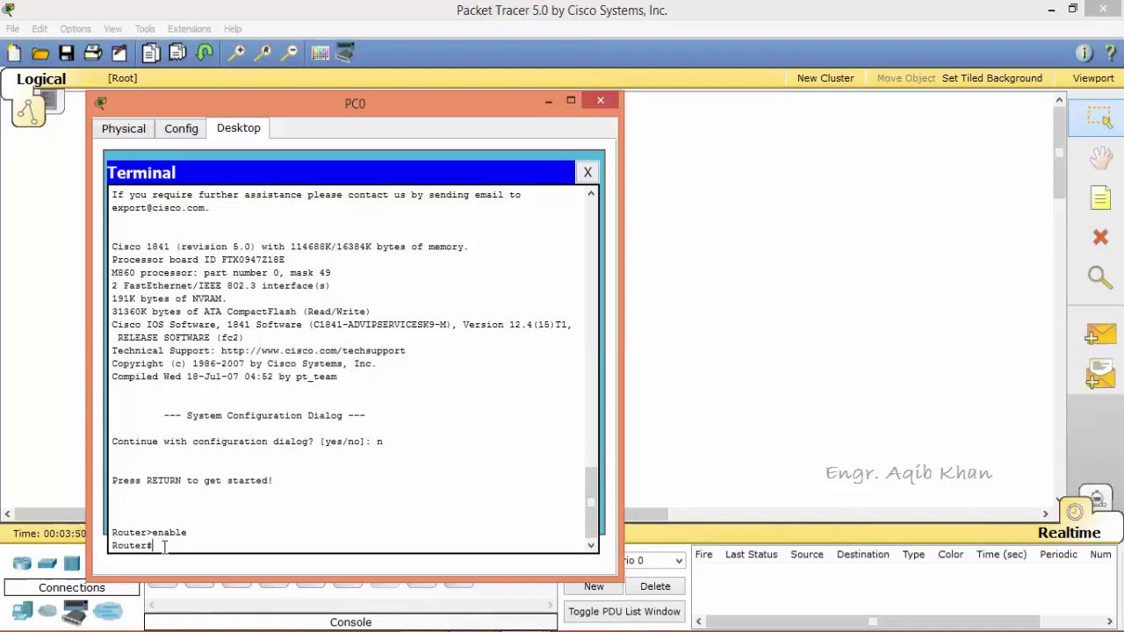
# In configure terminal, set 'hostname lab5', then exit back to the lab5# prompt.
pyautogui.write('configure terminal')
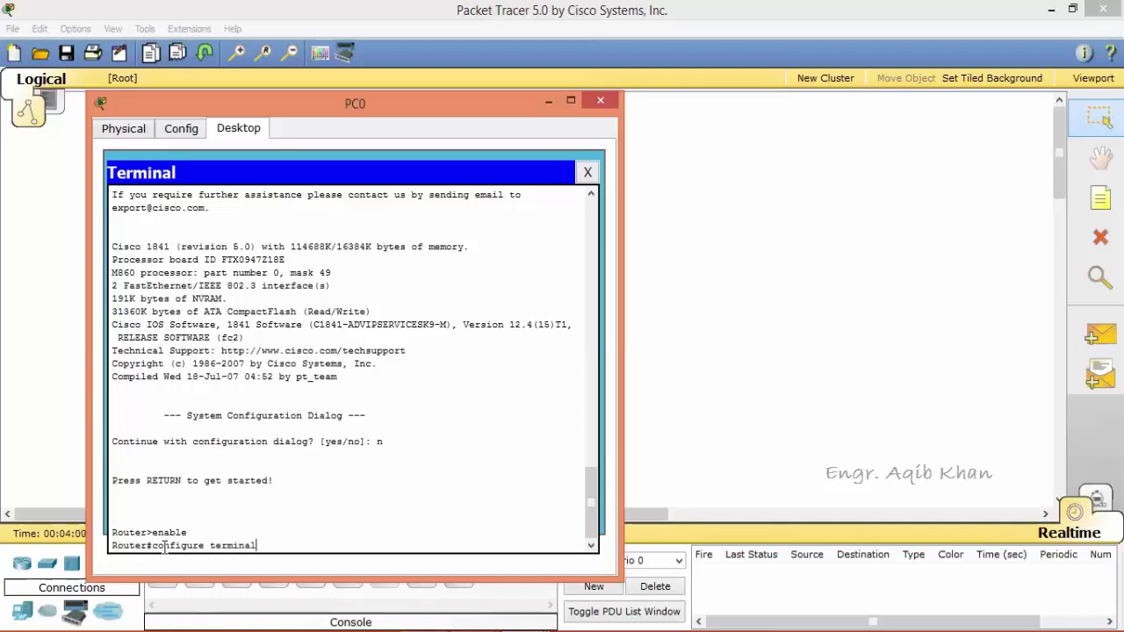
pyautogui.press('Return')
pyautogui.write('hostn')
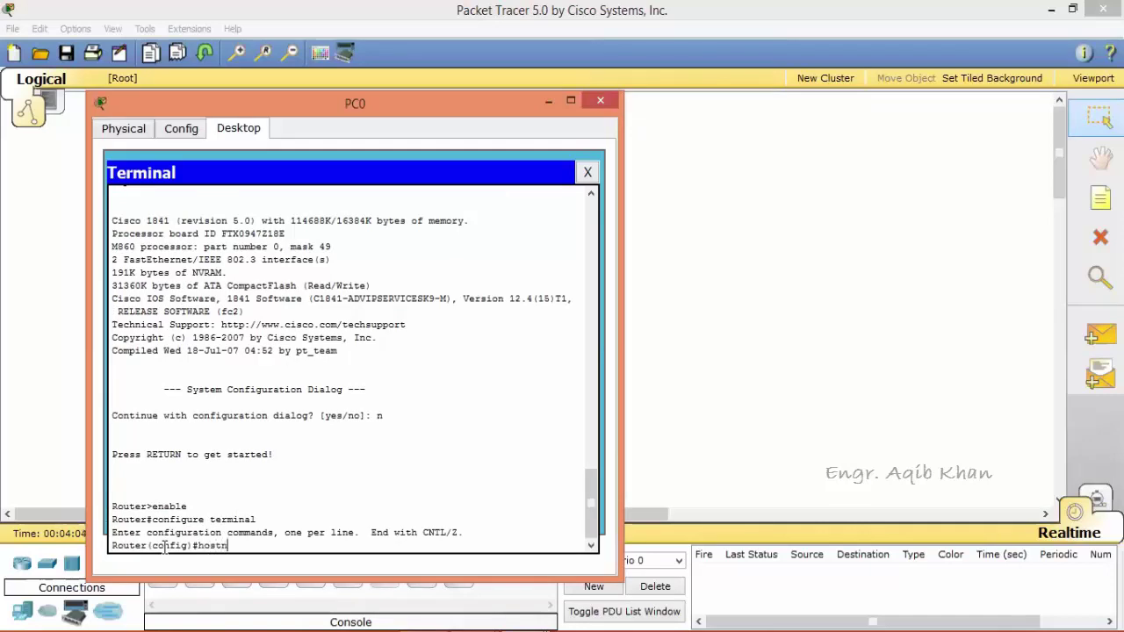
pyautogui.write('ame lab5')
pyautogui.press('Return')
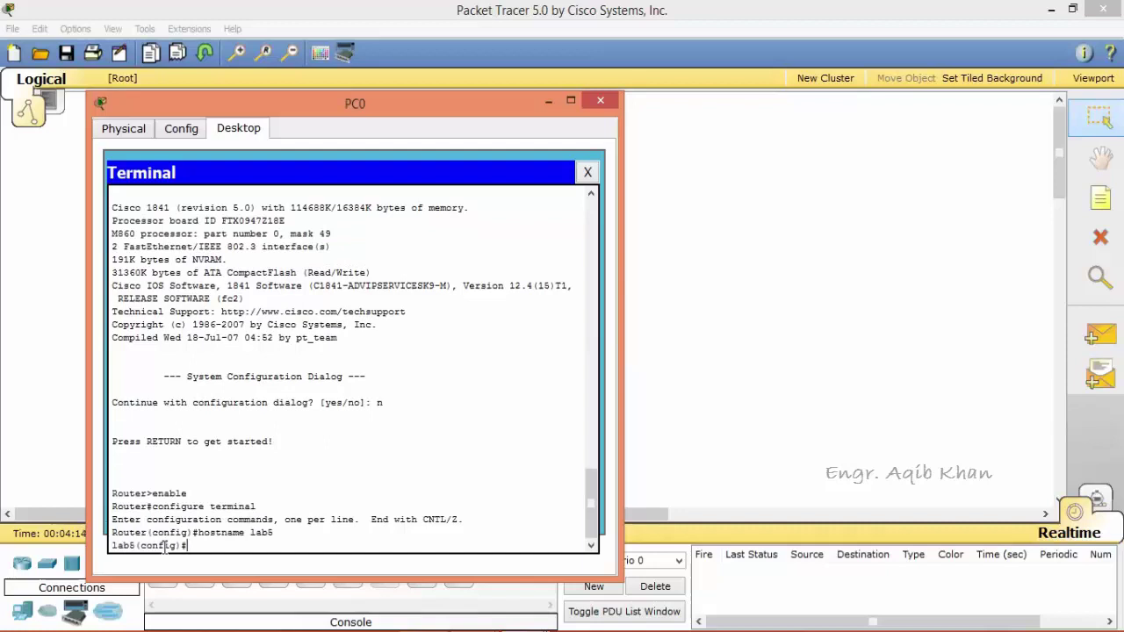
pyautogui.write('exit')
pyautogui.press('Return')
pyautogui.write('show runnin')
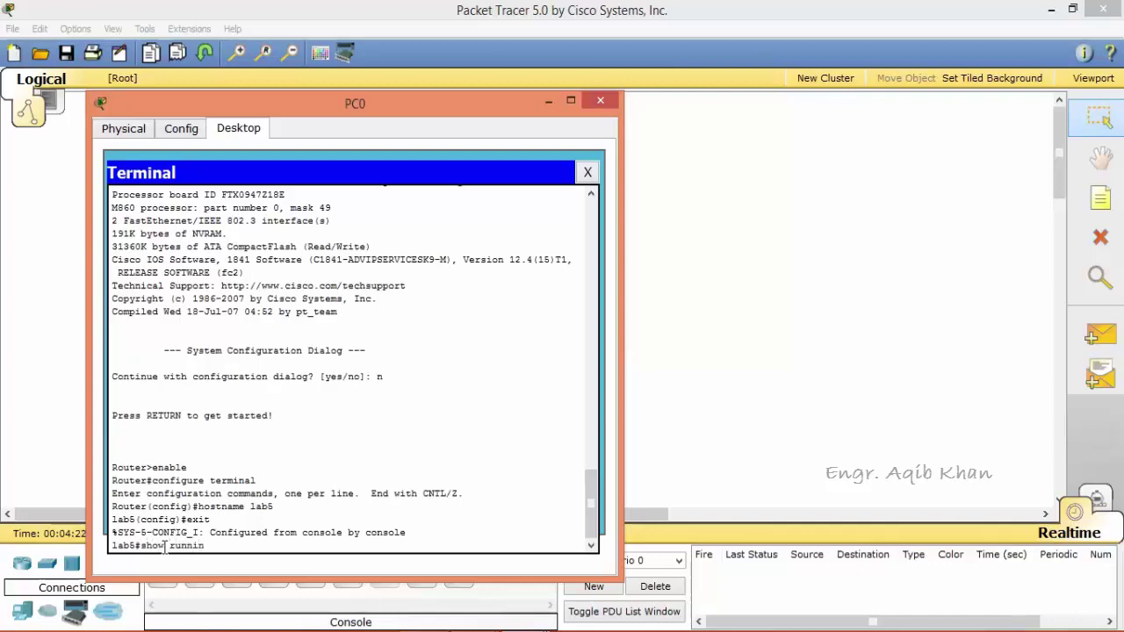
pyautogui.write('g-config')
# List lab5's running configuration through to the end.
pyautogui.press('Return')
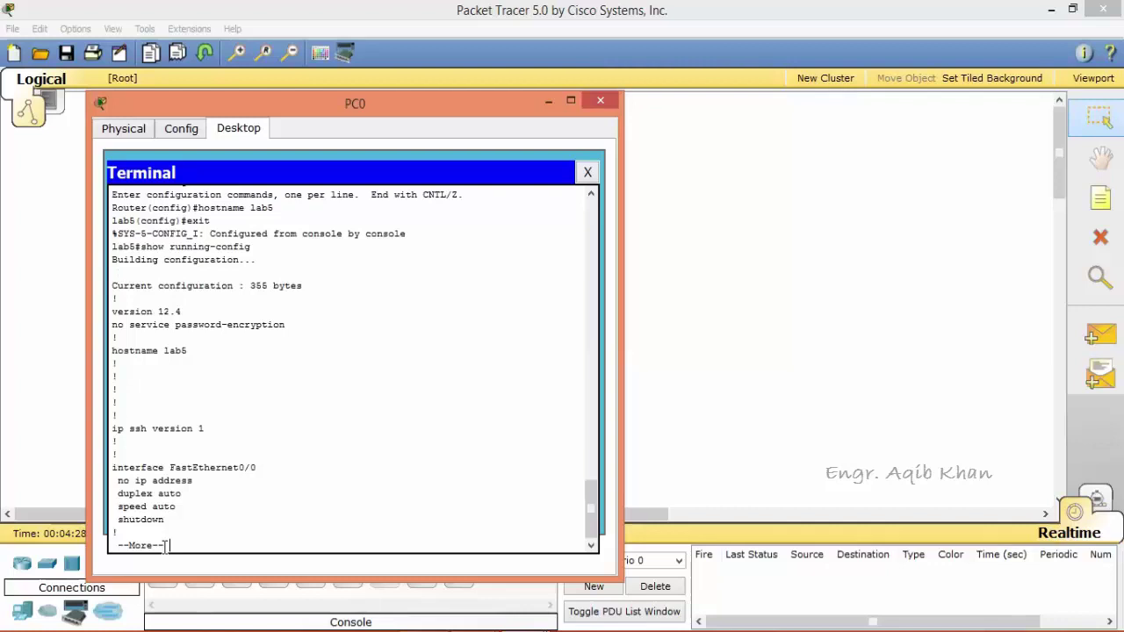
pyautogui.press('Return')
pyautogui.press('Return')
pyautogui.press('Return')
pyautogui.press('Return')
pyautogui.press('Return')
pyautogui.press('Return')
pyautogui.press('Return')
pyautogui.press('Return')
pyautogui.press('Return')
pyautogui.press('Return')
pyautogui.press('Return')
pyautogui.press('Return')
pyautogui.press('Return')
pyautogui.press('Return')
pyautogui.press('Return')
pyautogui.press('Return')
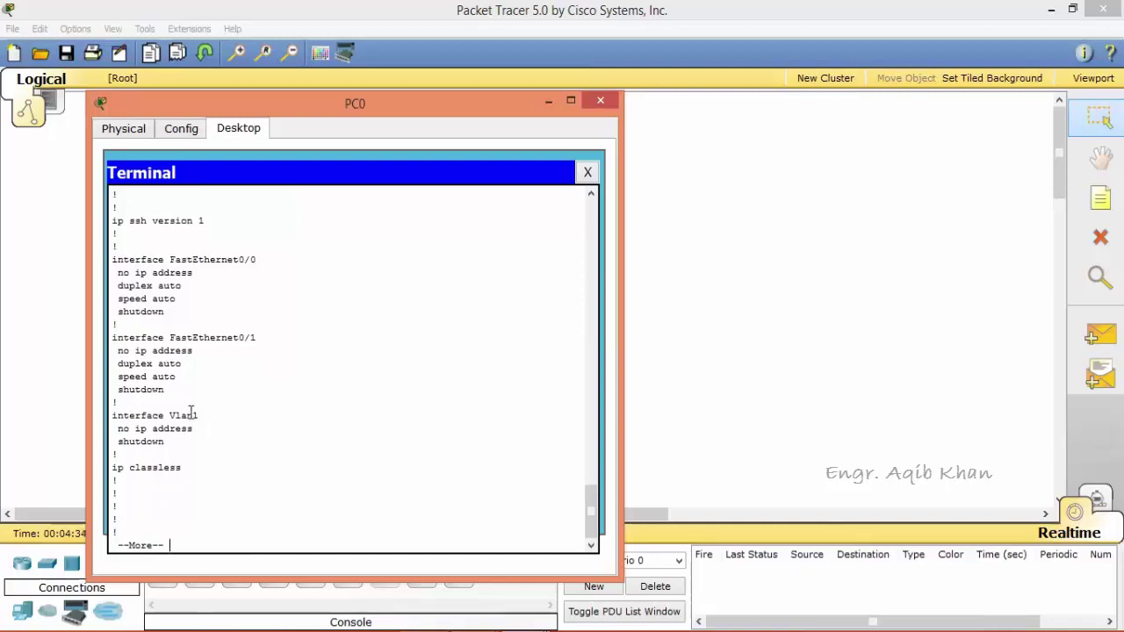
pyautogui.press('Return')
pyautogui.press('Return')
pyautogui.press('Return')
pyautogui.press('Return')
pyautogui.press('Return')
pyautogui.press('Return')
pyautogui.press('Return')
pyautogui.press('Return')
pyautogui.press('Return')
pyautogui.press('Return')
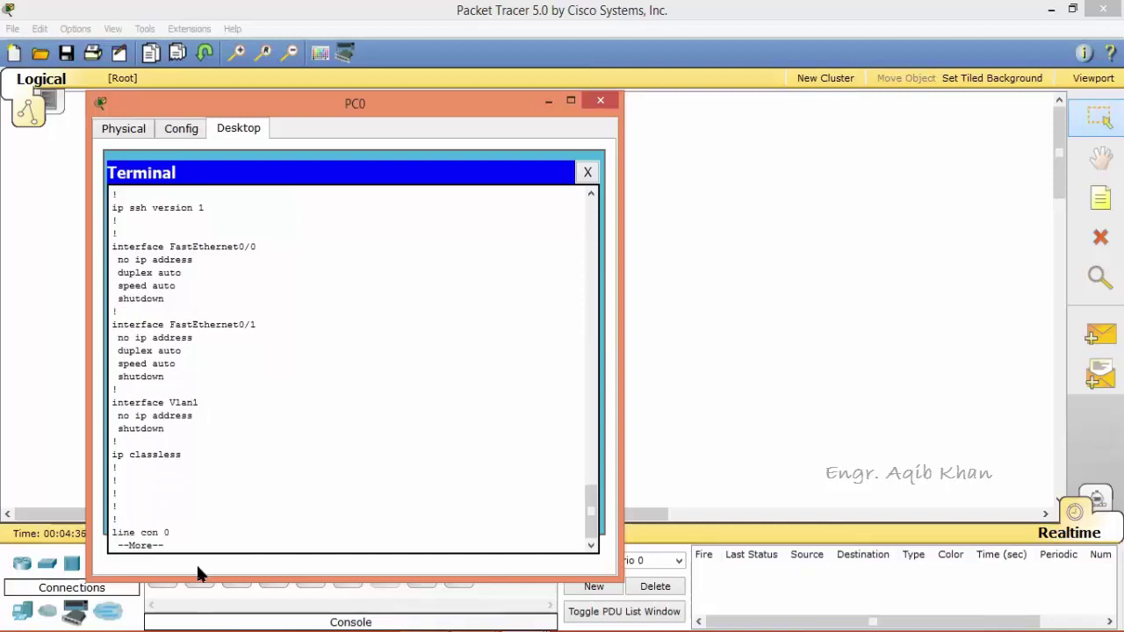
pyautogui.press('Return')
pyautogui.press('Return')
pyautogui.press('Return')
pyautogui.press('Return')
pyautogui.press('Return')
pyautogui.press('Return')
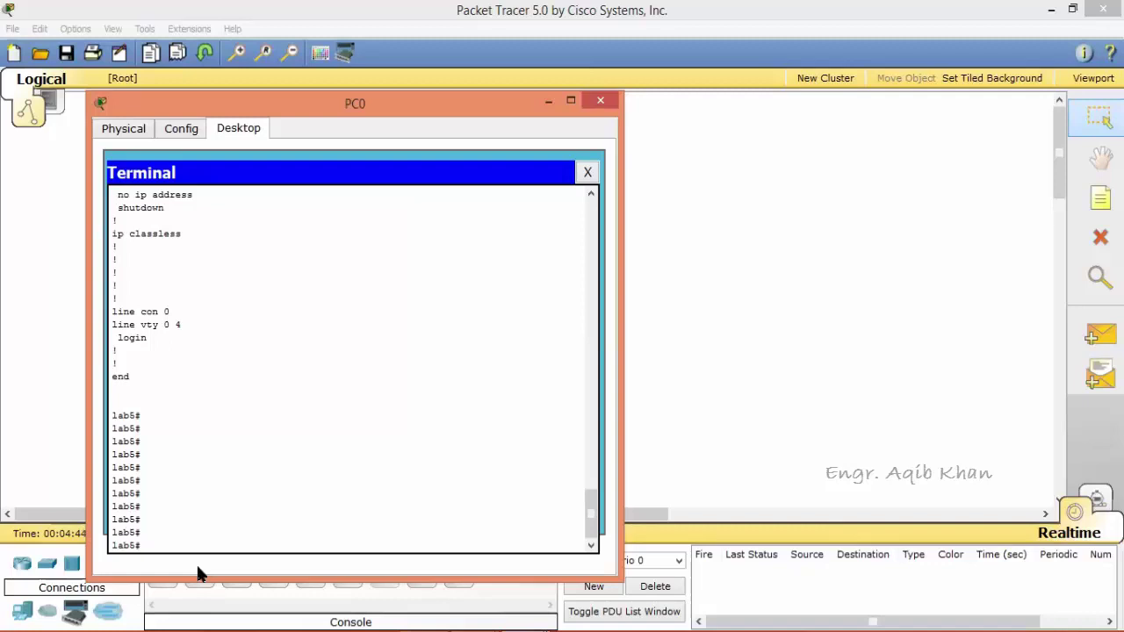
# Run show startup-config to confirm none is saved, then close the terminal.
pyautogui.write('show startup-config')
pyautogui.press('Return')
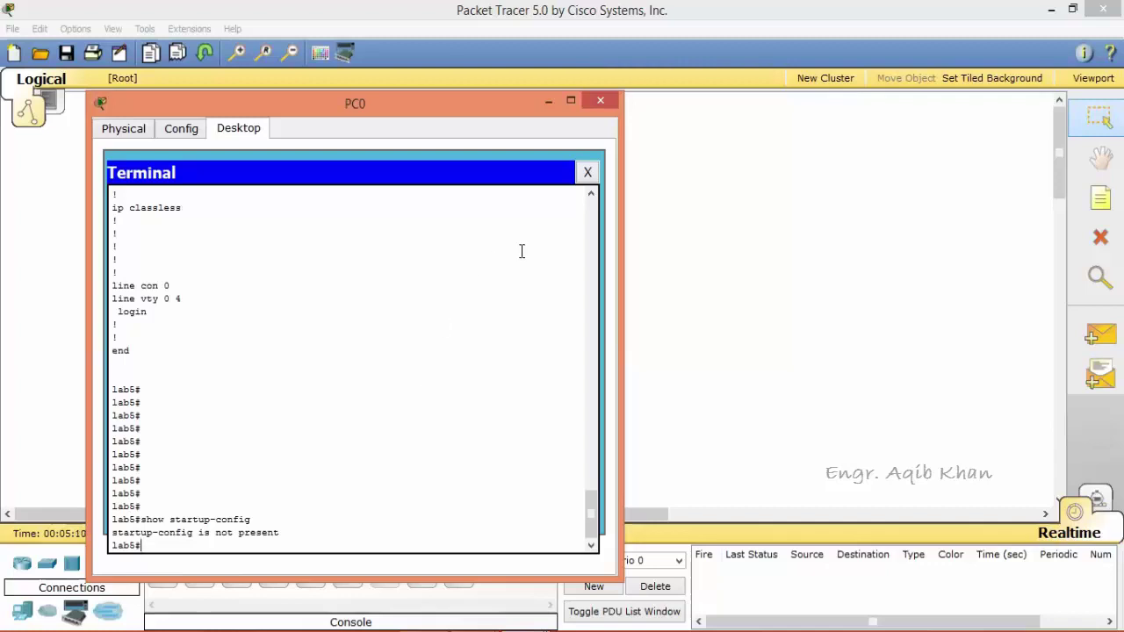
pyautogui.click(588, 172)
# Switch Router0's power off and on from its Physical view, then close its window.
pyautogui.click(602, 102)
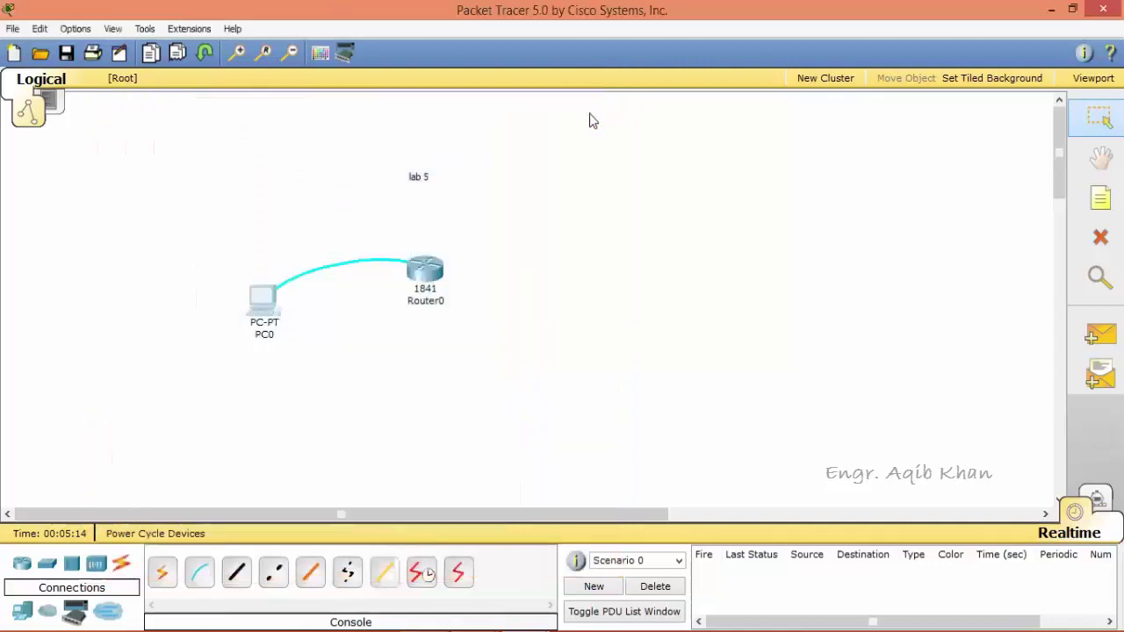
pyautogui.click(431, 289)
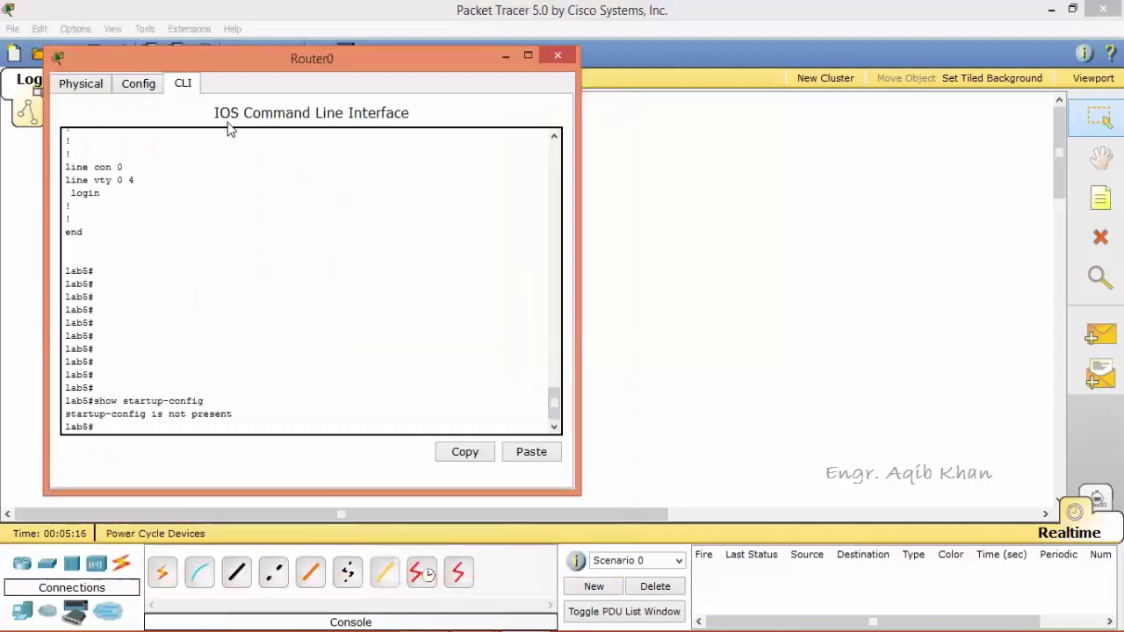
pyautogui.click(85, 83)
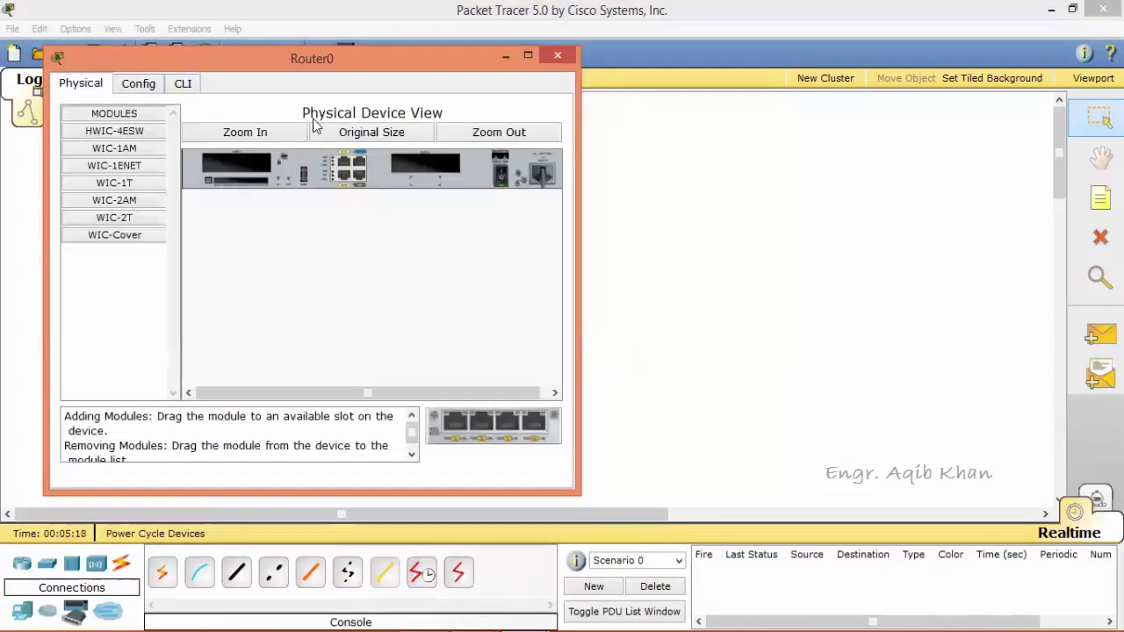
pyautogui.click(503, 176)
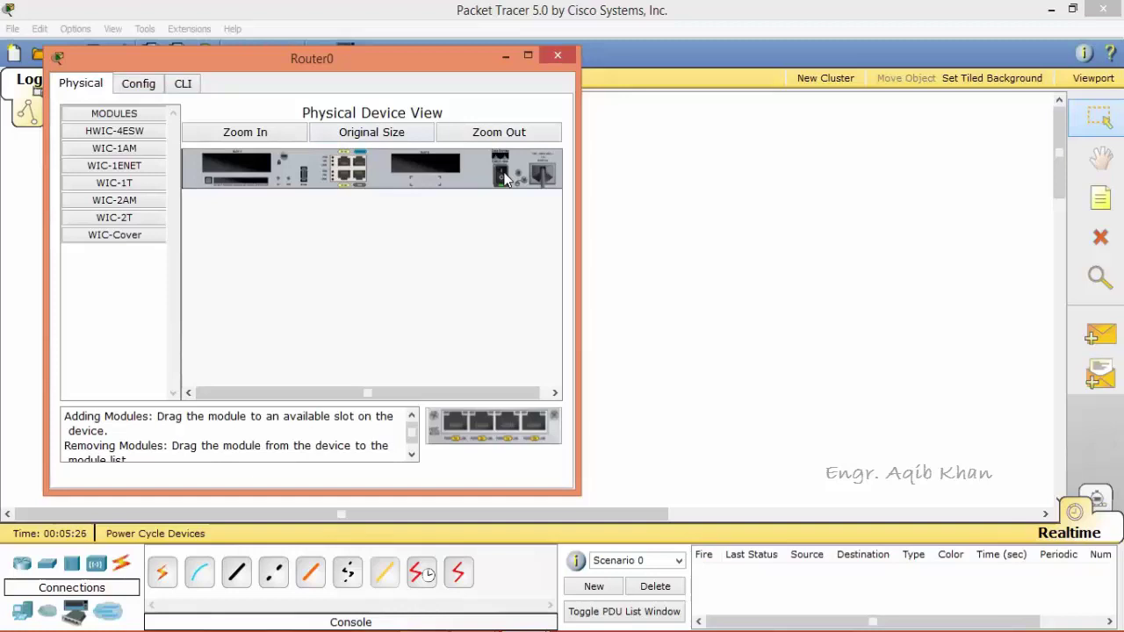
pyautogui.click(557, 56)
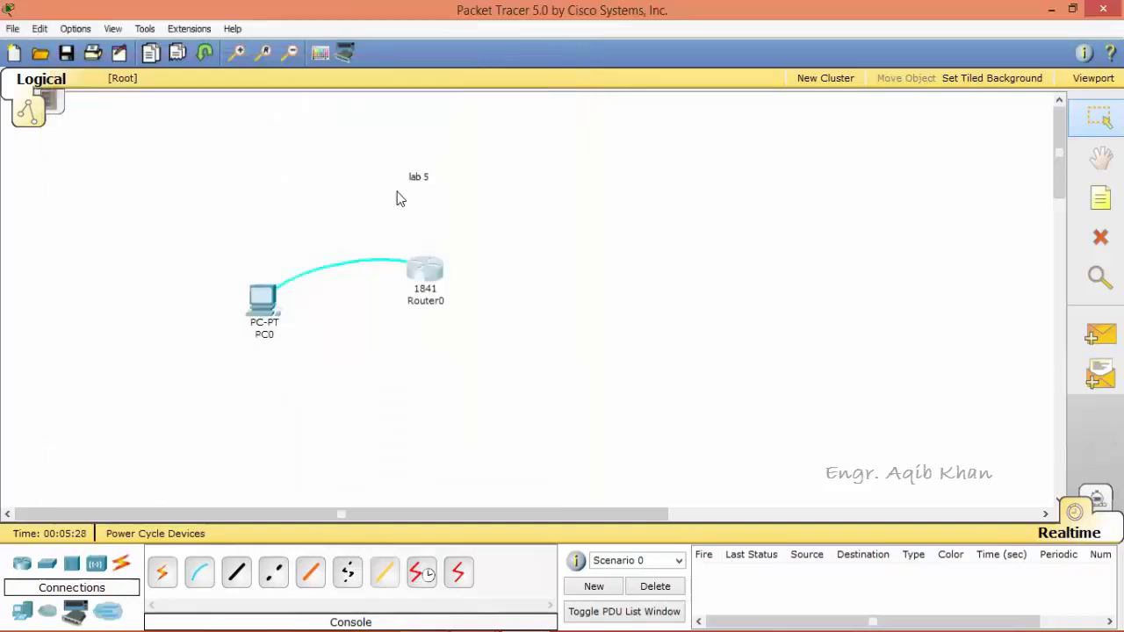
# Reconnect PC0's terminal with default settings and answer 'no' to the setup dialog.
pyautogui.click(262, 299)
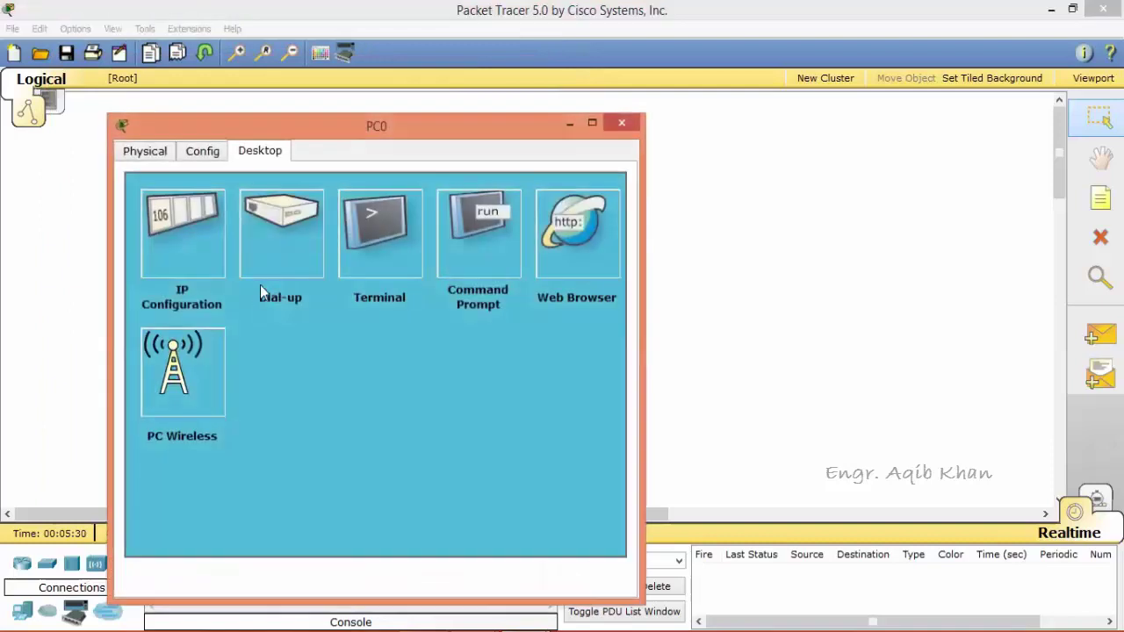
pyautogui.click(373, 242)
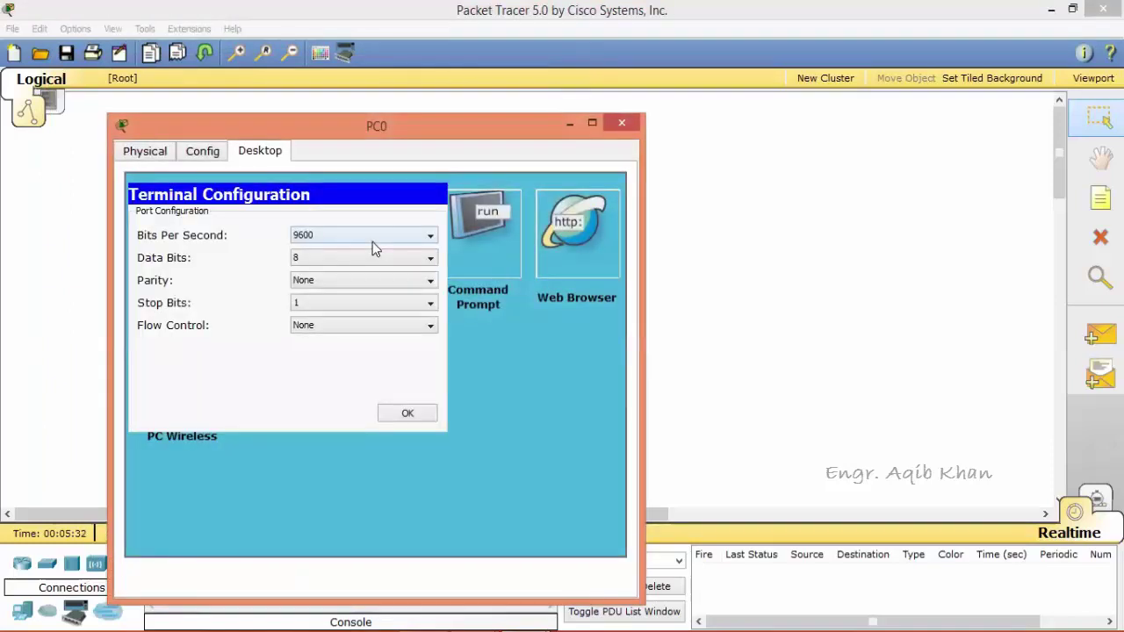
pyautogui.click(408, 413)
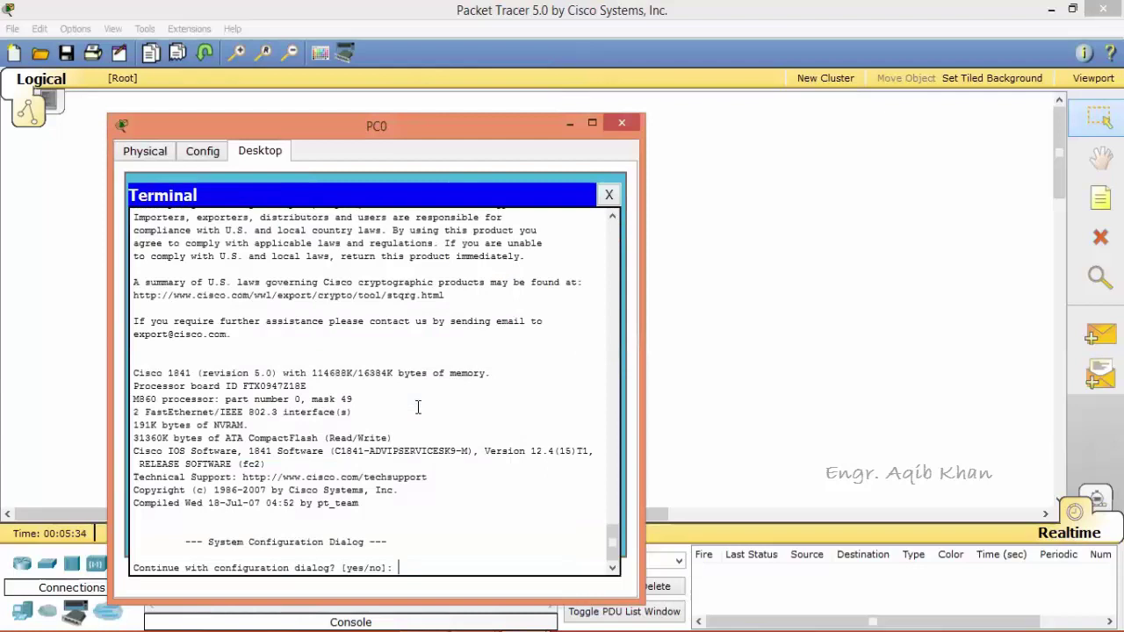
pyautogui.write('no')
pyautogui.press('Return')
pyautogui.press('Return')
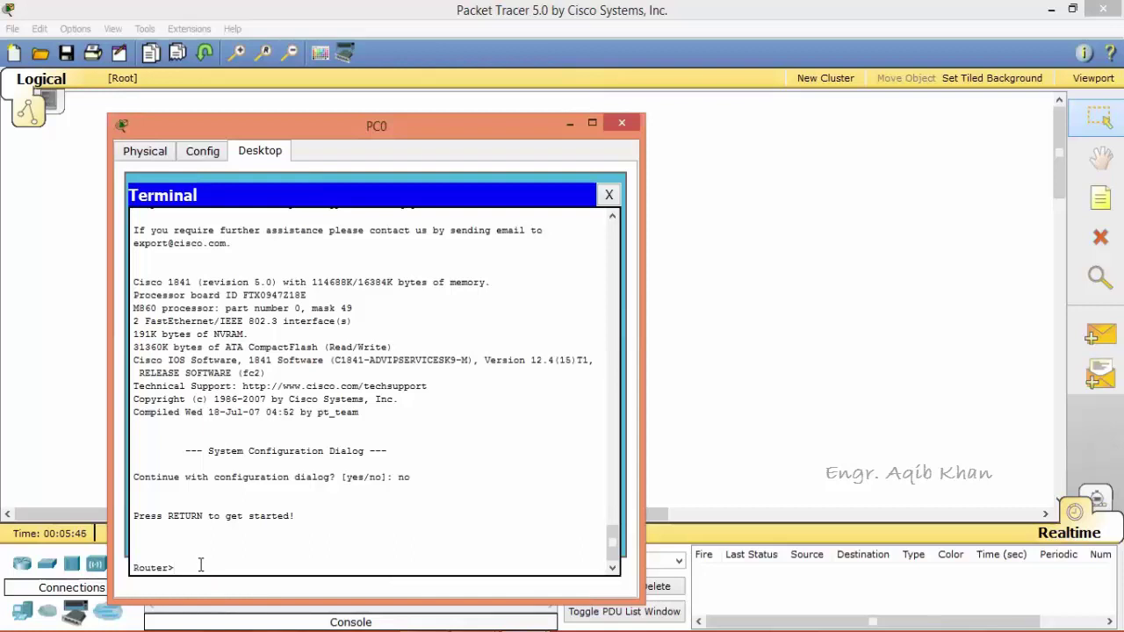
# Enter enable mode, set 'hostname lab5' in configure terminal, and exit to privileged mode.
pyautogui.write('enable')
pyautogui.press('Return')
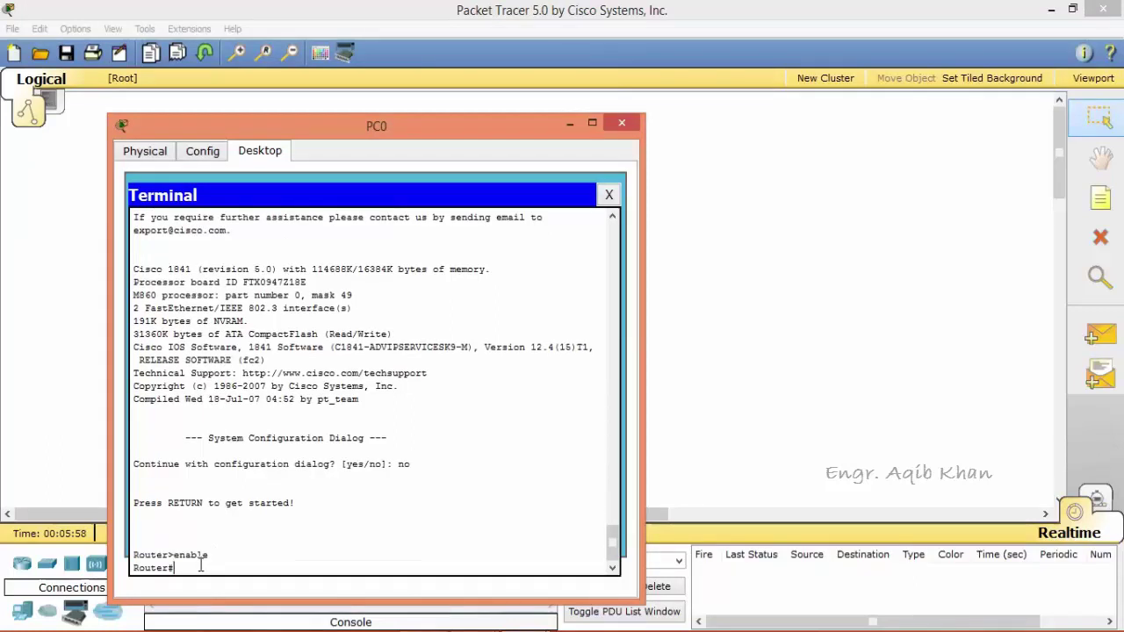
pyautogui.write('configure termina')
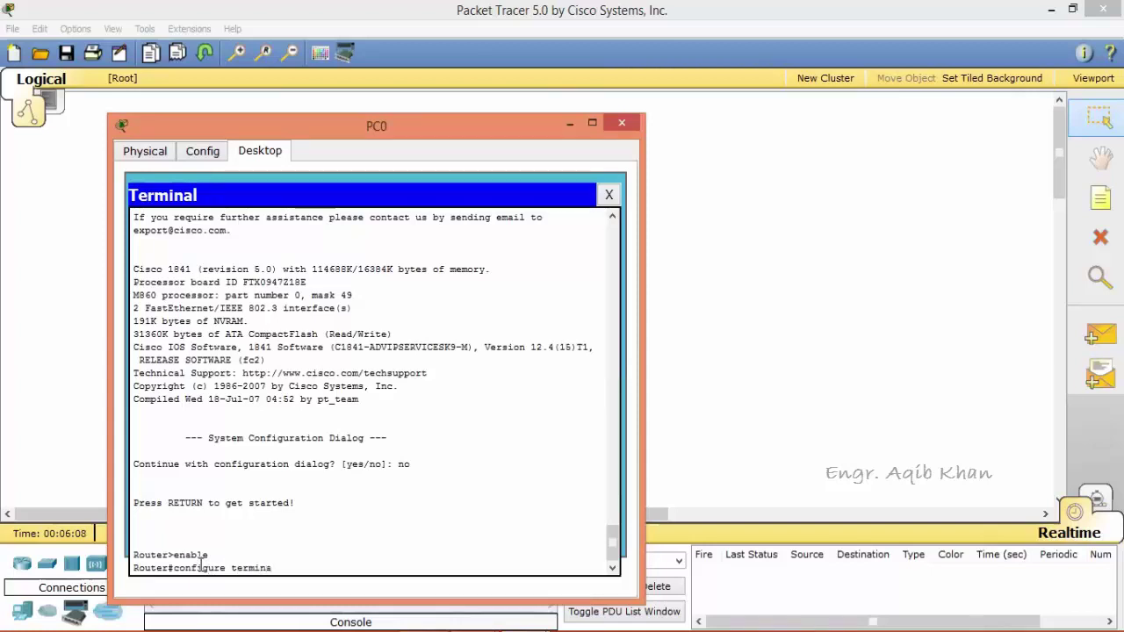
pyautogui.write('l')
pyautogui.press('Return')
pyautogui.write('host')
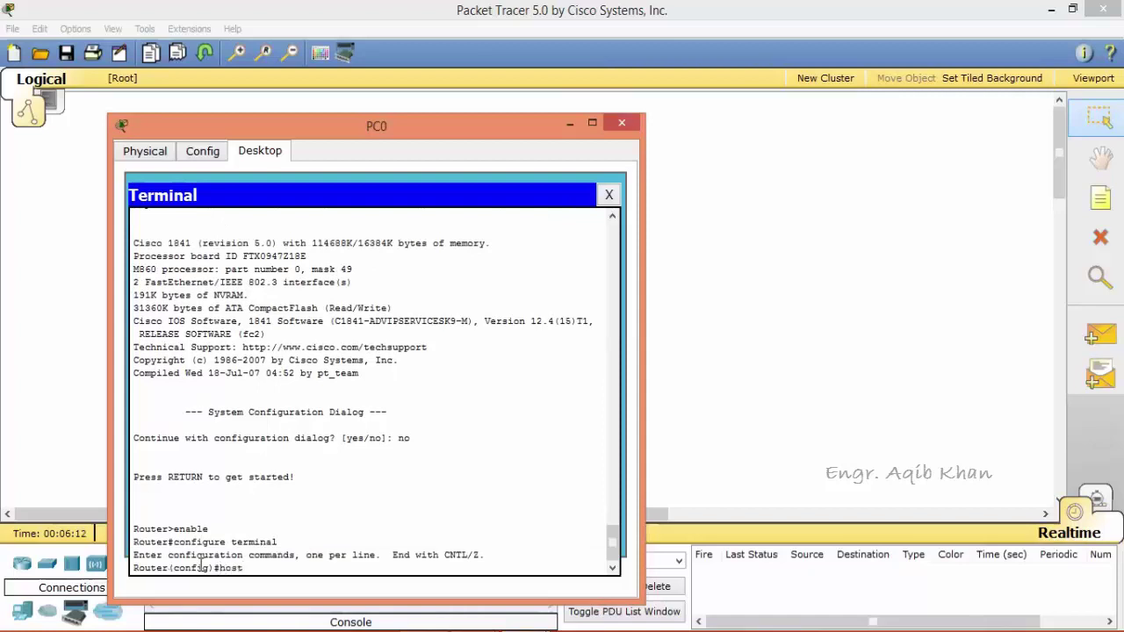
pyautogui.write('name 1')
pyautogui.write('ab')
pyautogui.write('5')
pyautogui.press('Return')
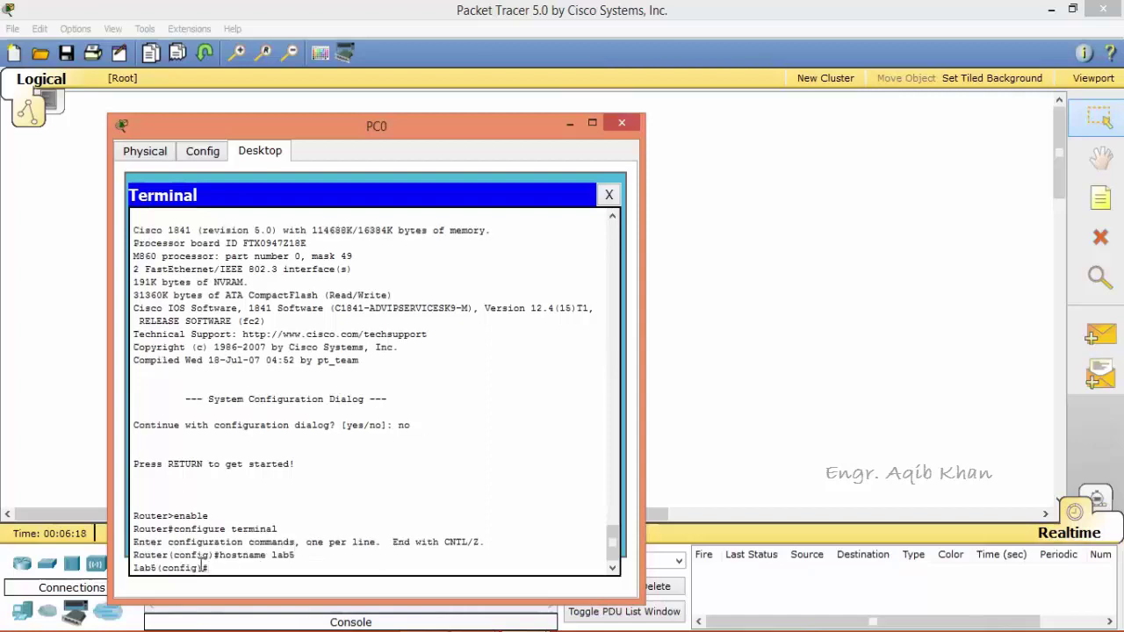
pyautogui.write('exit')
pyautogui.press('Return')
pyautogui.write('show ')
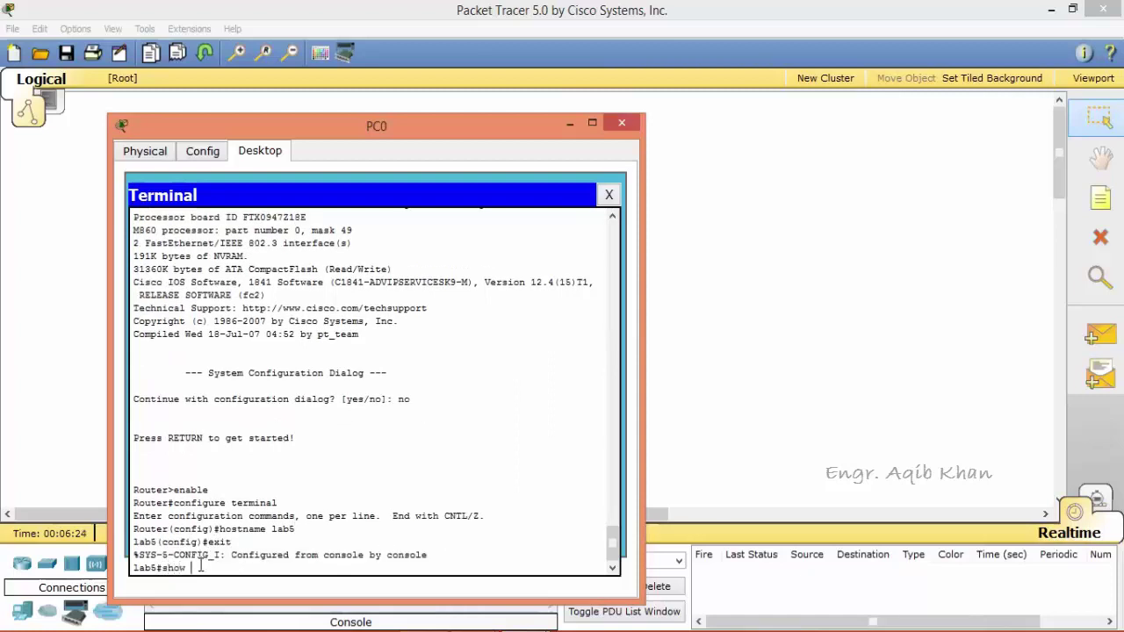
pyautogui.write('running-config')
# Display lab5's running configuration, then enter 'copy running-config startup-config' at the prompt.
pyautogui.press('Return')
pyautogui.press('Return')
pyautogui.press('Return')
pyautogui.press('Return')
pyautogui.press('Return')
pyautogui.press('Return')
pyautogui.press('Return')
pyautogui.press('Return')
pyautogui.press('Return')
pyautogui.press('Return')
pyautogui.press('Return')
pyautogui.press('Return')
pyautogui.press('Return')
pyautogui.press('Return')
pyautogui.press('Return')
pyautogui.press('Return')
pyautogui.press('Return')
pyautogui.press('Return')
pyautogui.press('Return')
pyautogui.press('Return')
pyautogui.press('Return')
pyautogui.press('Return')
pyautogui.press('Return')
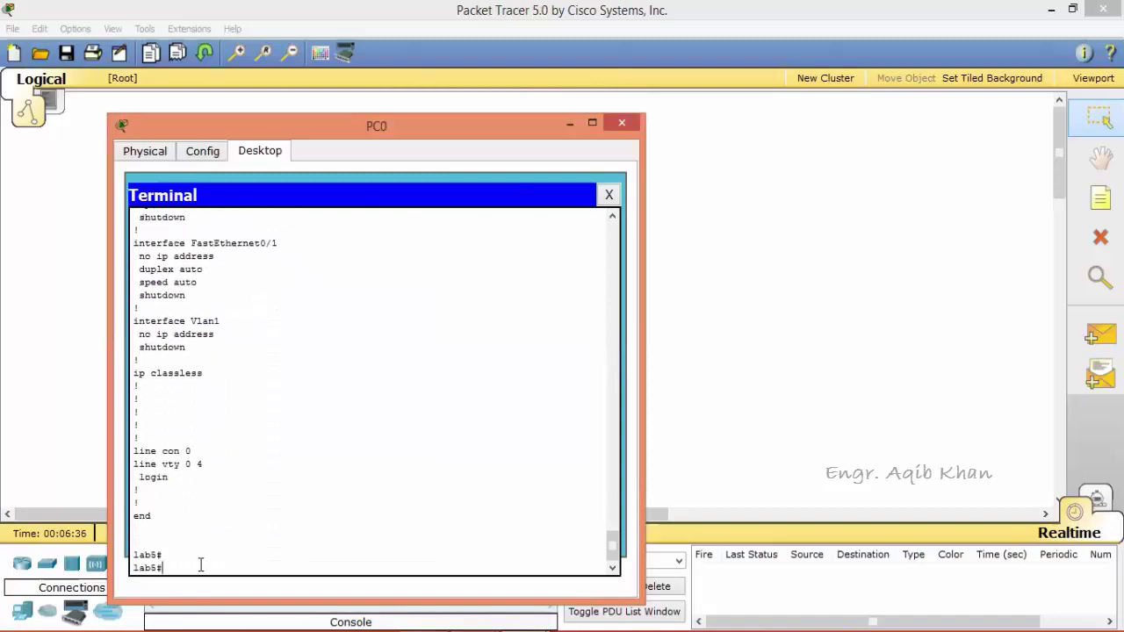
pyautogui.press('Return')
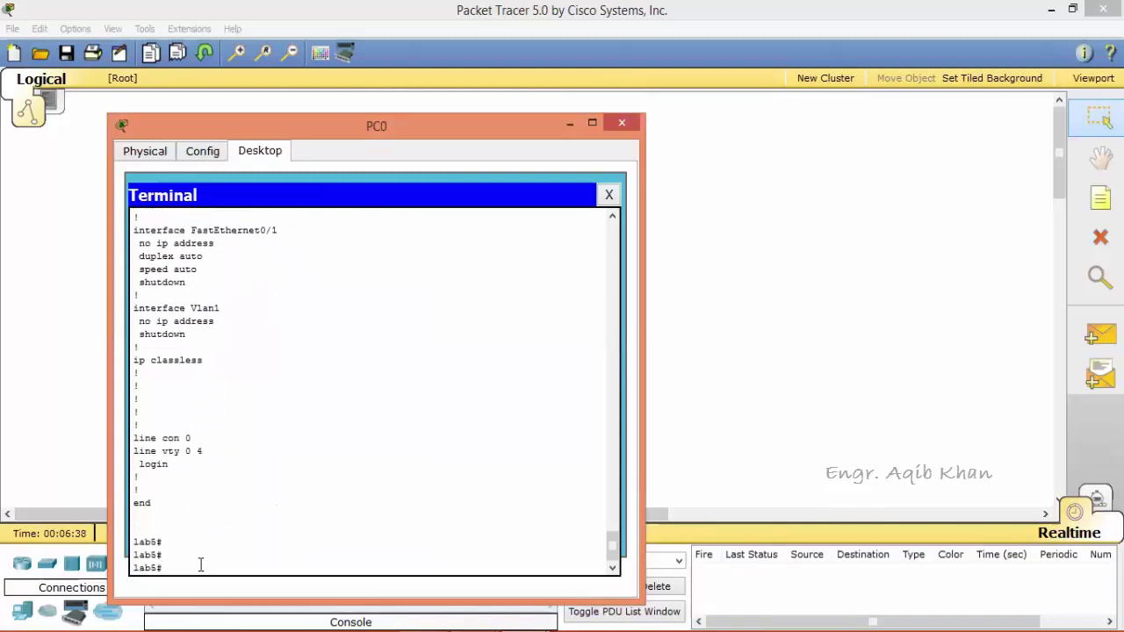
pyautogui.write('copy running-config startup-confi')
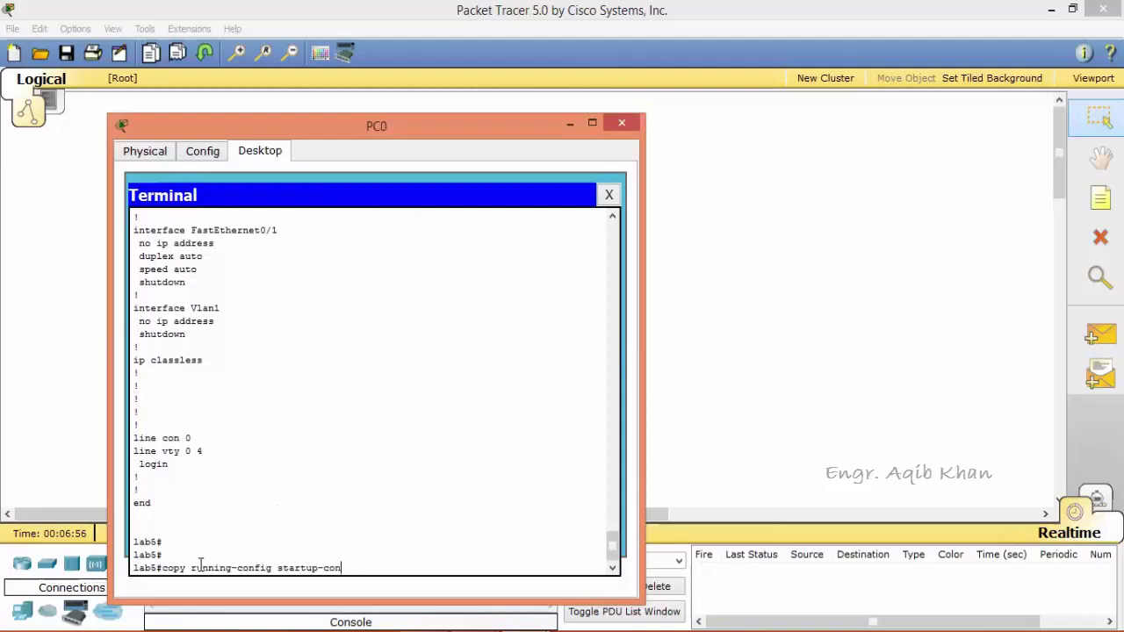
pyautogui.write('g')
# Save to startup-config under the default file name and run show startup-config.
pyautogui.press('Return')
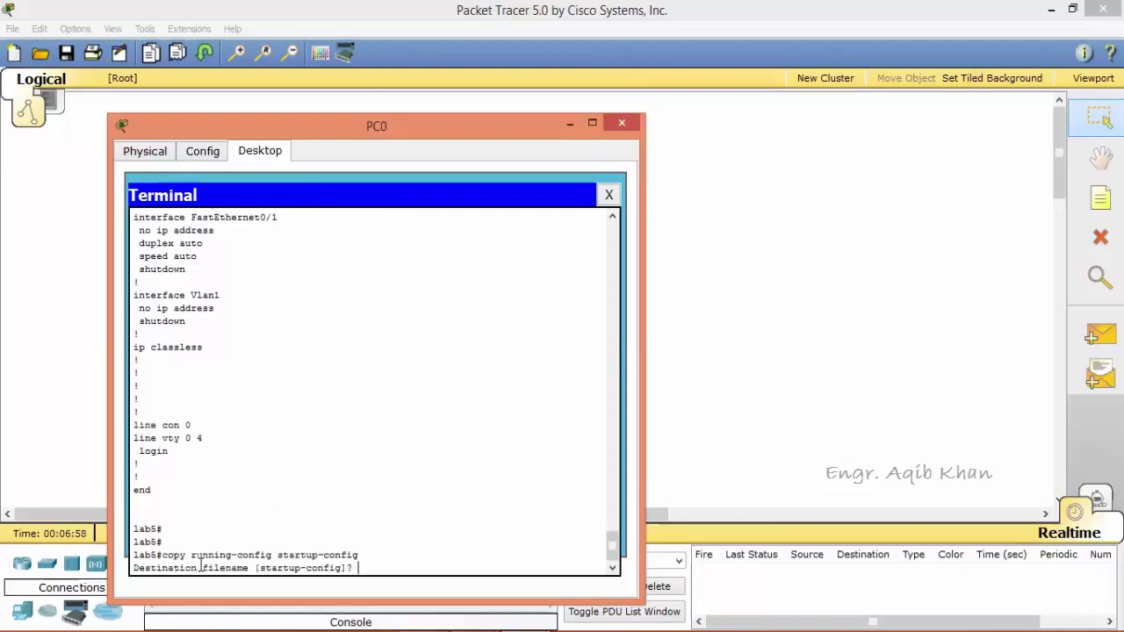
pyautogui.press('Return')
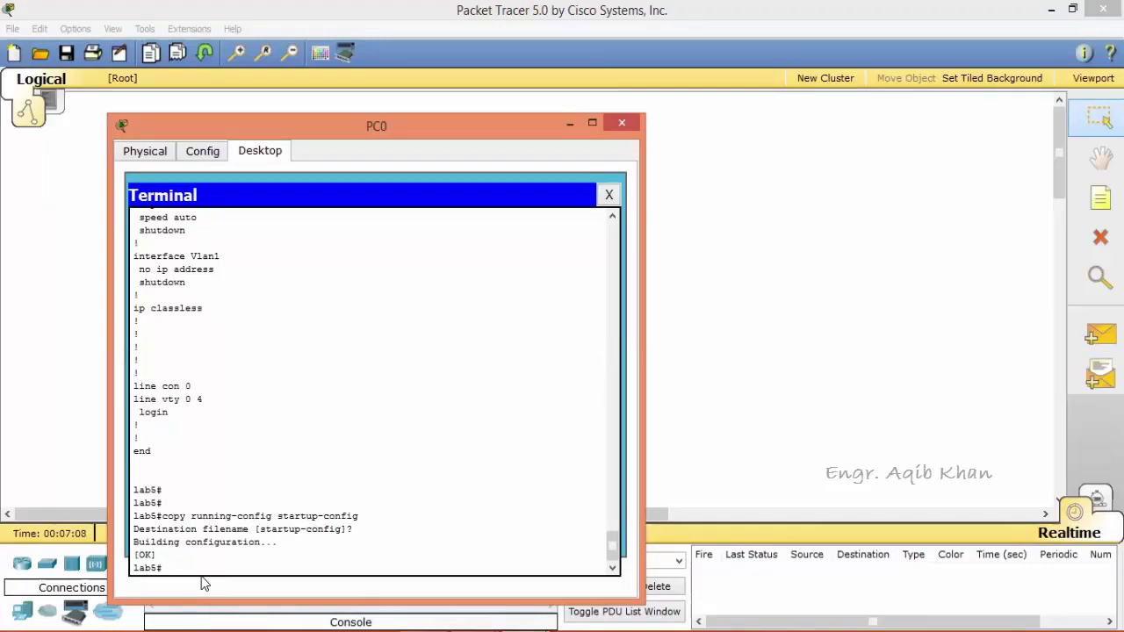
pyautogui.write('show startup-config')
pyautogui.press('Return')
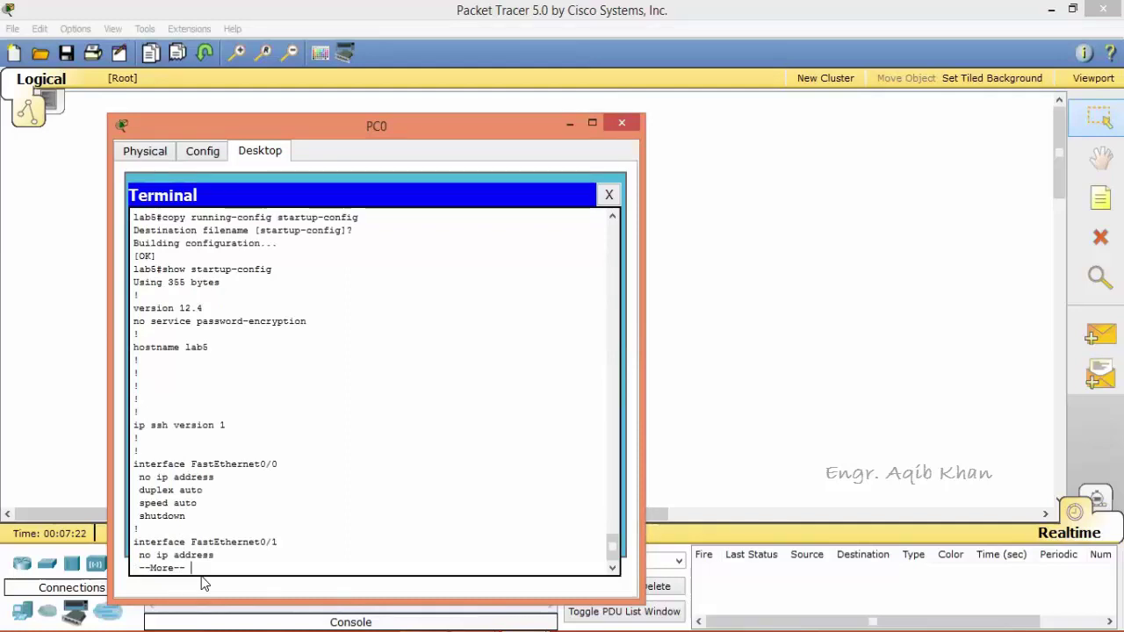
# Page through the saved startup-config showing hostname lab5, then close the terminal.
pyautogui.press('Return')
pyautogui.press('Return')
pyautogui.press('Return')
pyautogui.press('Return')
pyautogui.press('Return')
pyautogui.press('Return')
pyautogui.press('Return')
pyautogui.press('Return')
pyautogui.press('Return')
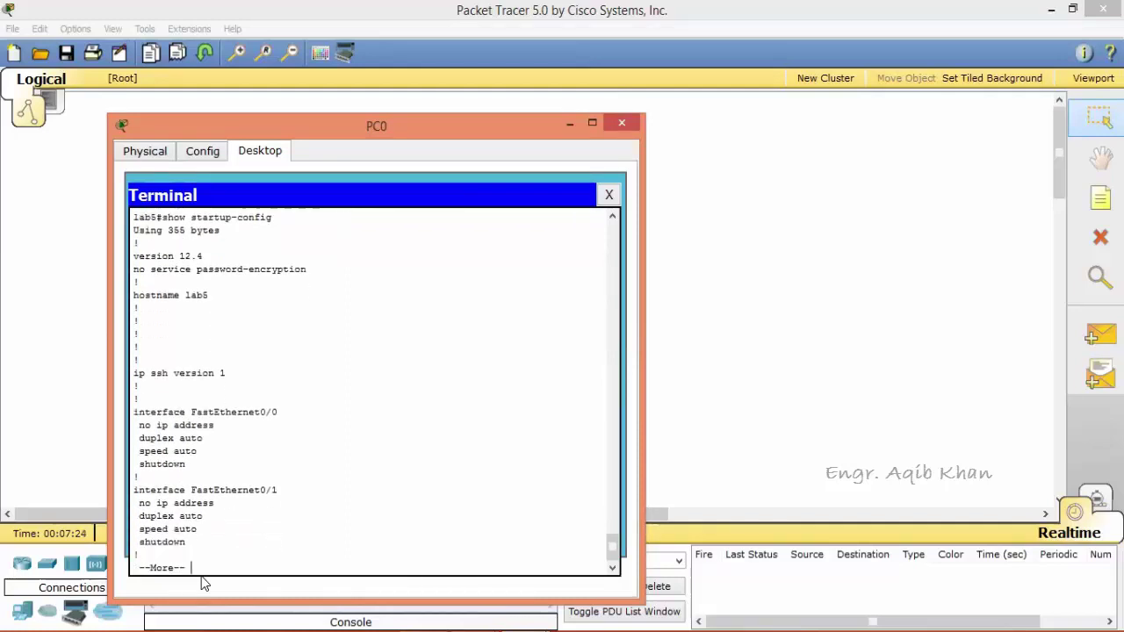
pyautogui.press('Return')
pyautogui.press('Return')
pyautogui.press('Return')
pyautogui.press('Return')
pyautogui.press('Return')
pyautogui.press('Return')
pyautogui.press('Return')
pyautogui.press('Return')
pyautogui.press('Return')
pyautogui.press('Return')
pyautogui.press('Return')
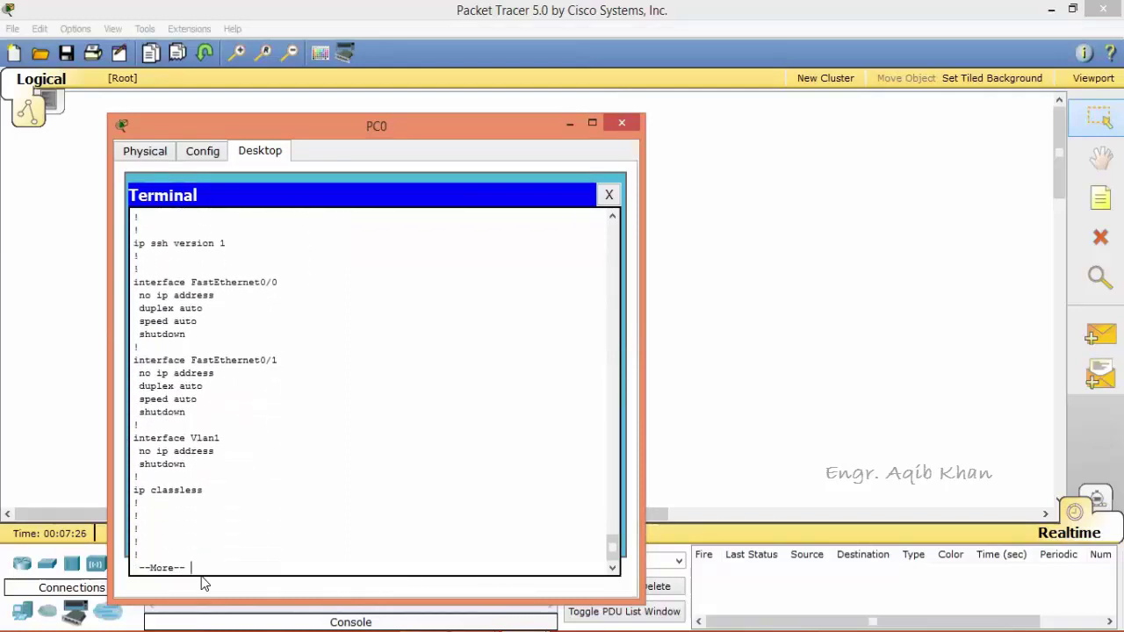
pyautogui.press('Return')
pyautogui.press('Return')
pyautogui.press('Return')
pyautogui.press('Return')
pyautogui.press('Return')
pyautogui.press('Return')
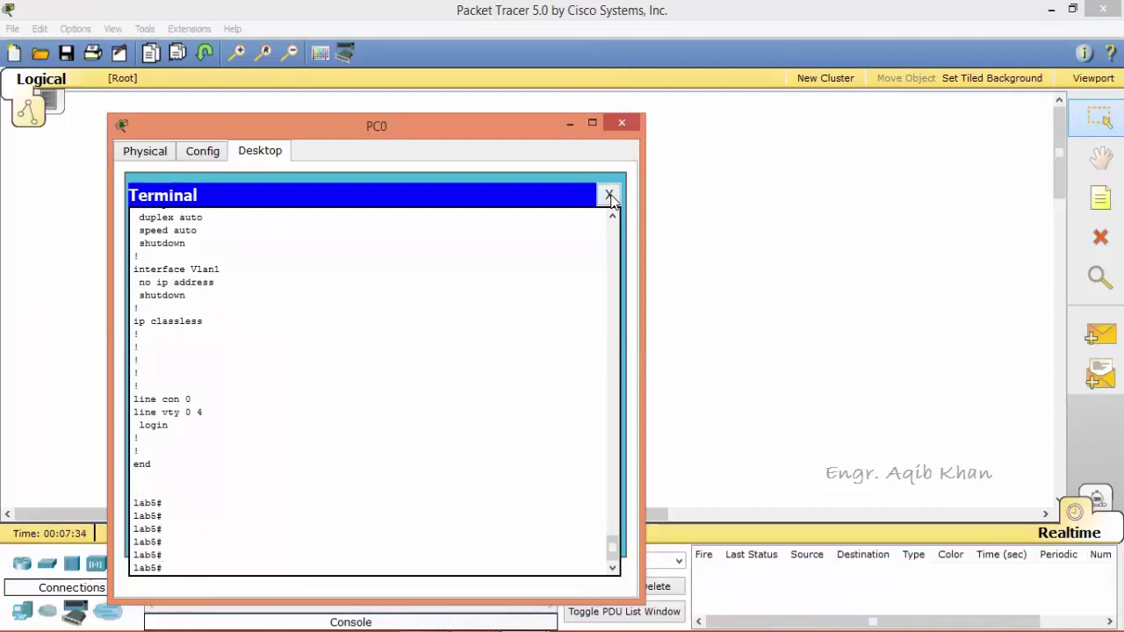
pyautogui.click(610, 195)
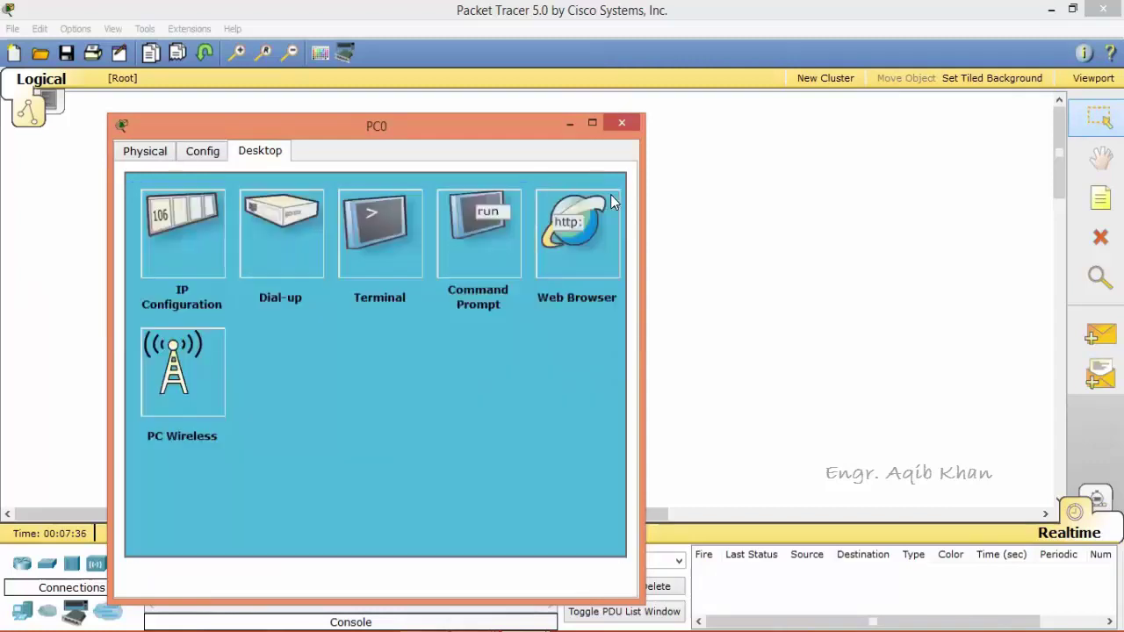
# Switch Router0's power off and on, then close its device window.
pyautogui.click(624, 122)
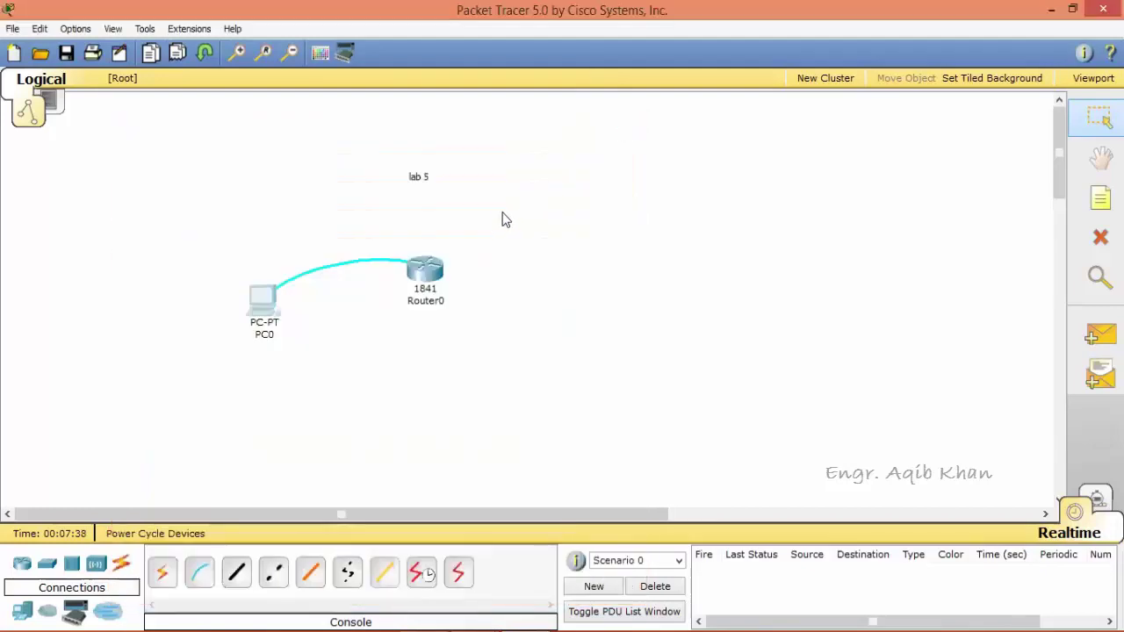
pyautogui.click(434, 274)
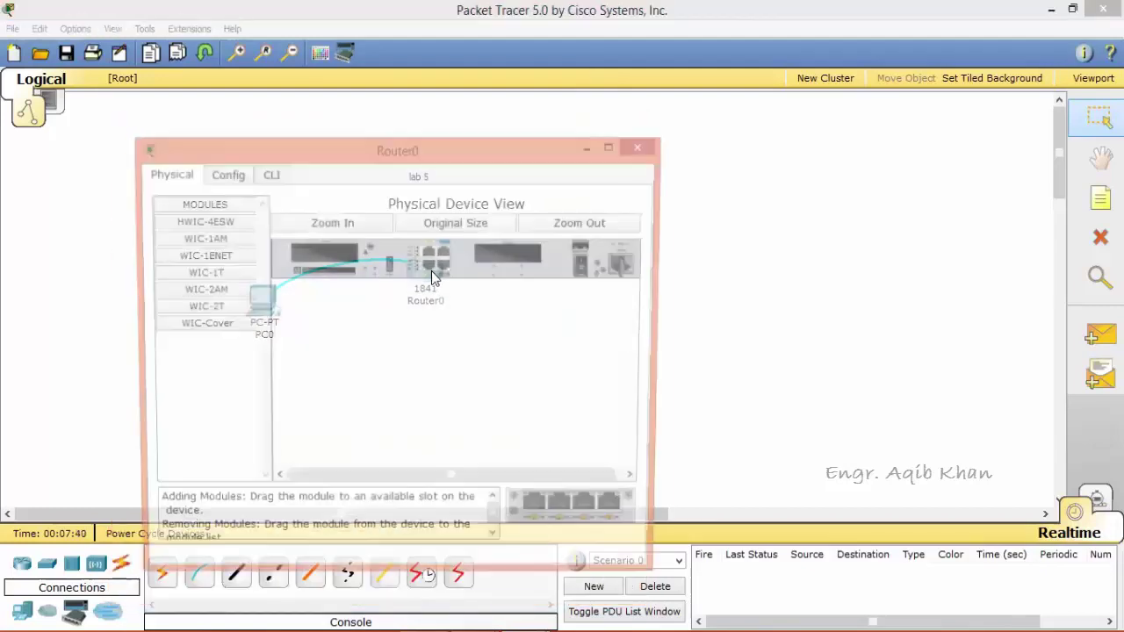
pyautogui.click(586, 267)
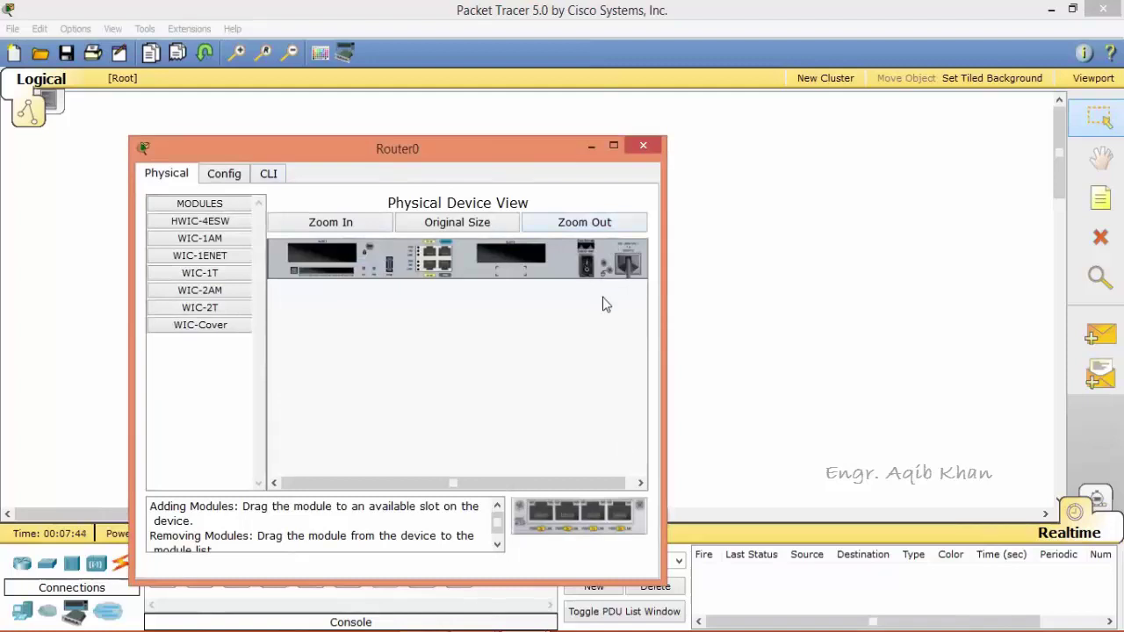
pyautogui.click(644, 144)
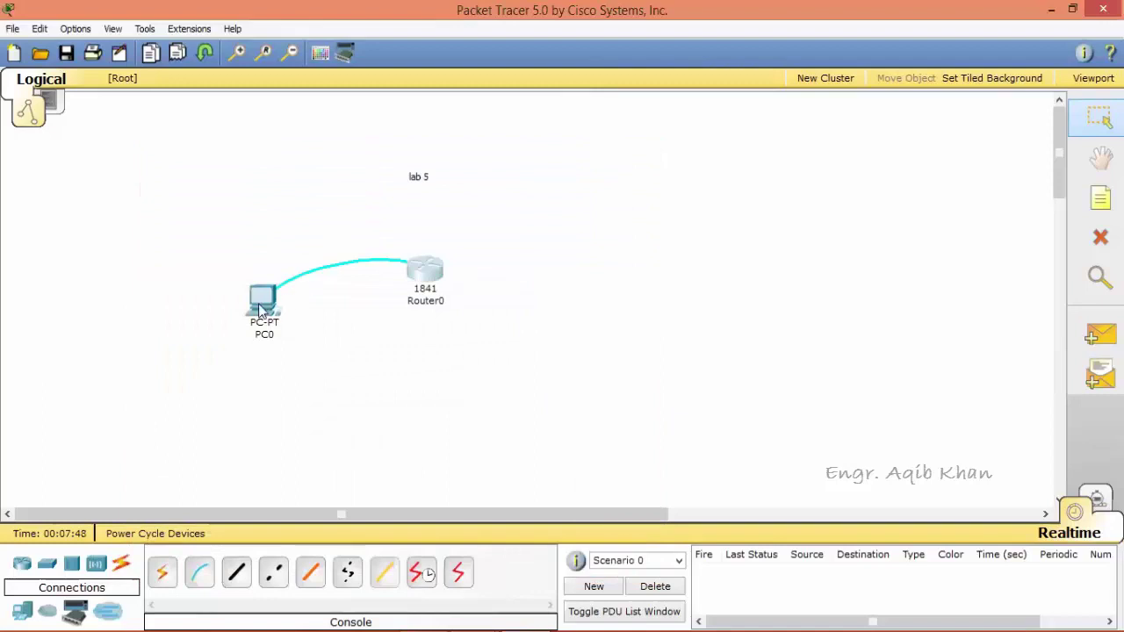
# Reopen PC0's terminal with the default connection settings to see the router booting.
pyautogui.click(260, 303)
pyautogui.click(292, 143)
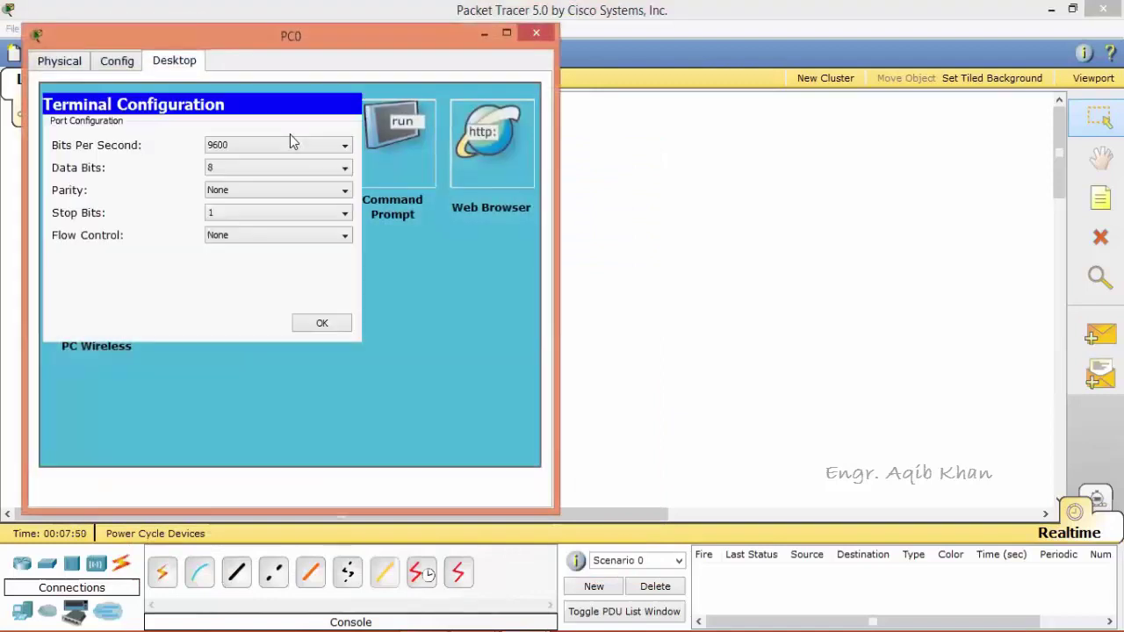
pyautogui.click(322, 325)
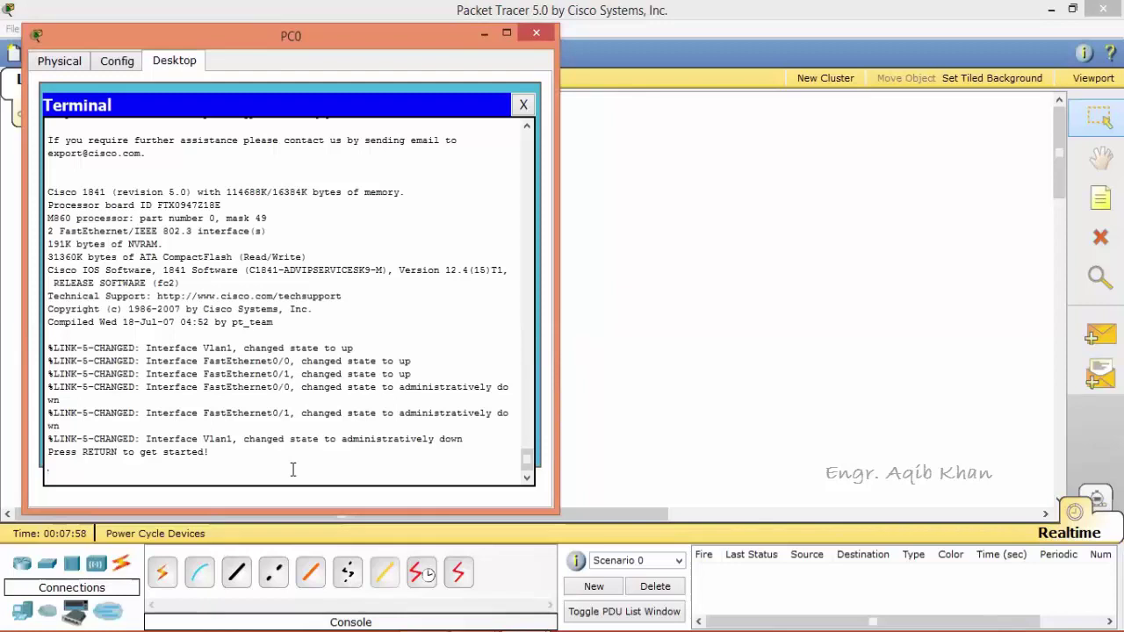
# Bring up the lab5> prompt in PC0's terminal, then minimize PC0's window to show the topology.
pyautogui.press('Return')
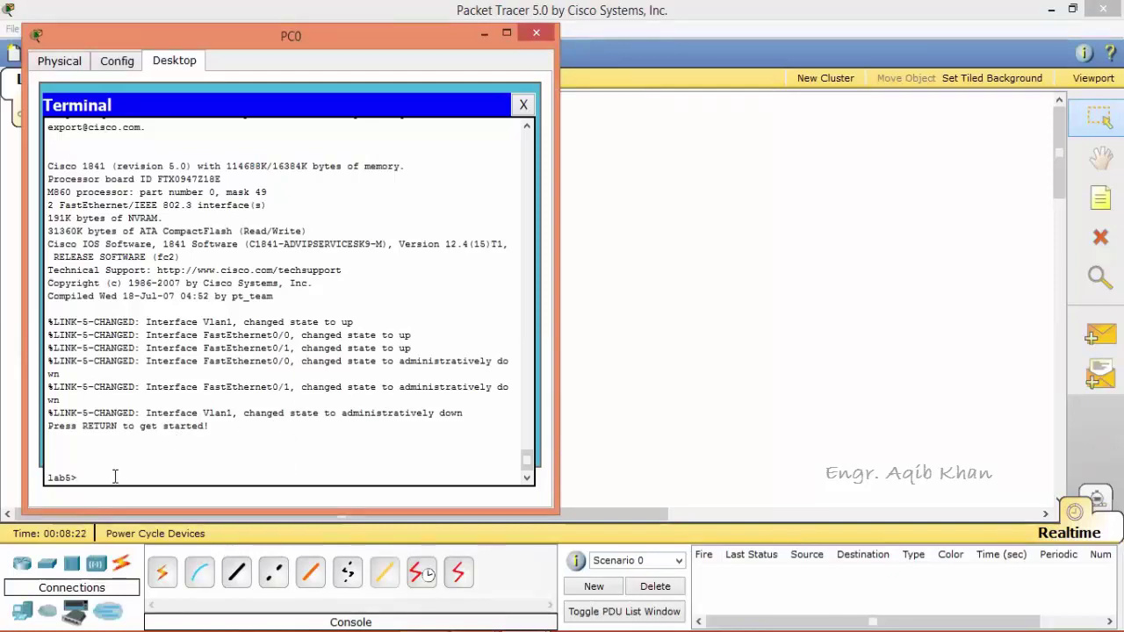
pyautogui.click(485, 35)
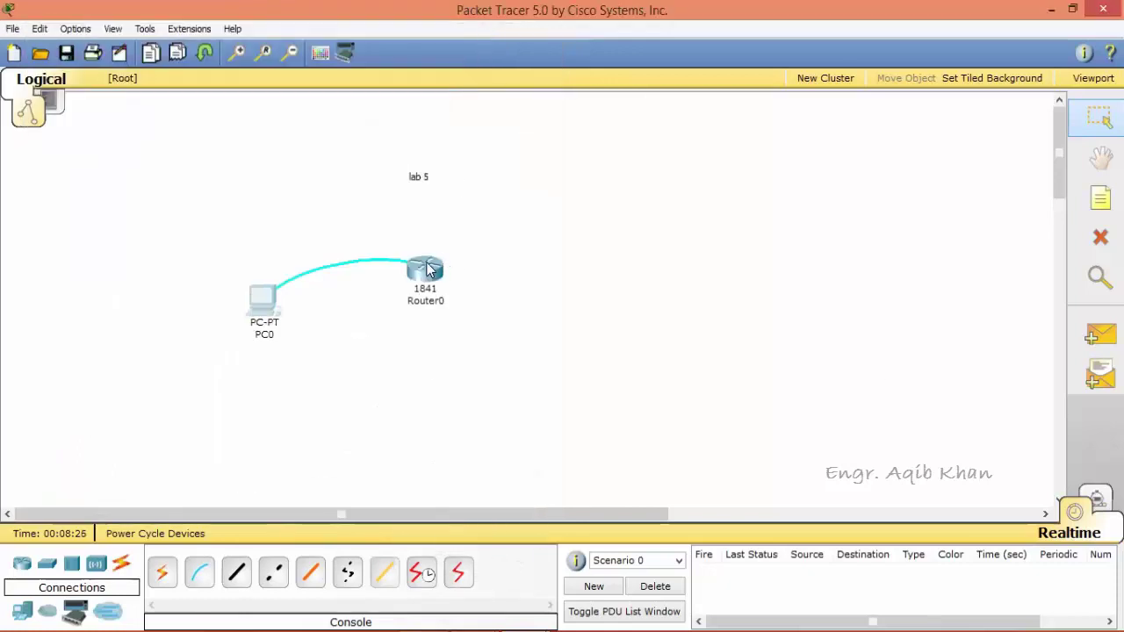
# Open Router0's physical view and read the HWIC-4ESW, WIC-1AM, WIC-1ENET, WIC-1T, WIC-2AM and WIC-2T descriptions.
pyautogui.moveTo(428, 270)
pyautogui.click(439, 274)
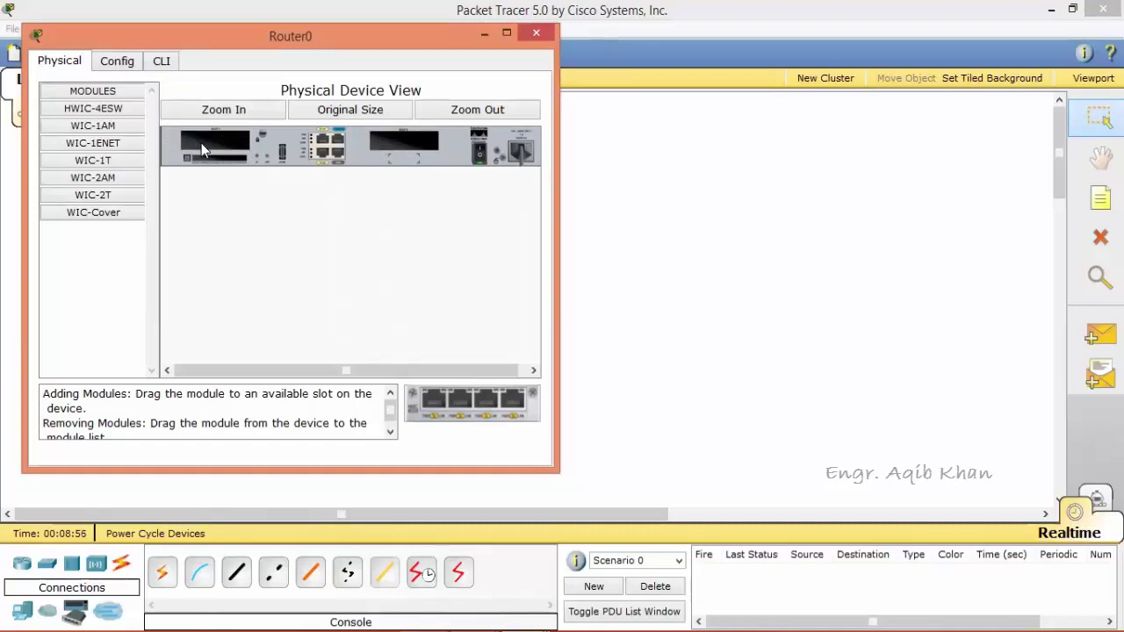
pyautogui.click(113, 112)
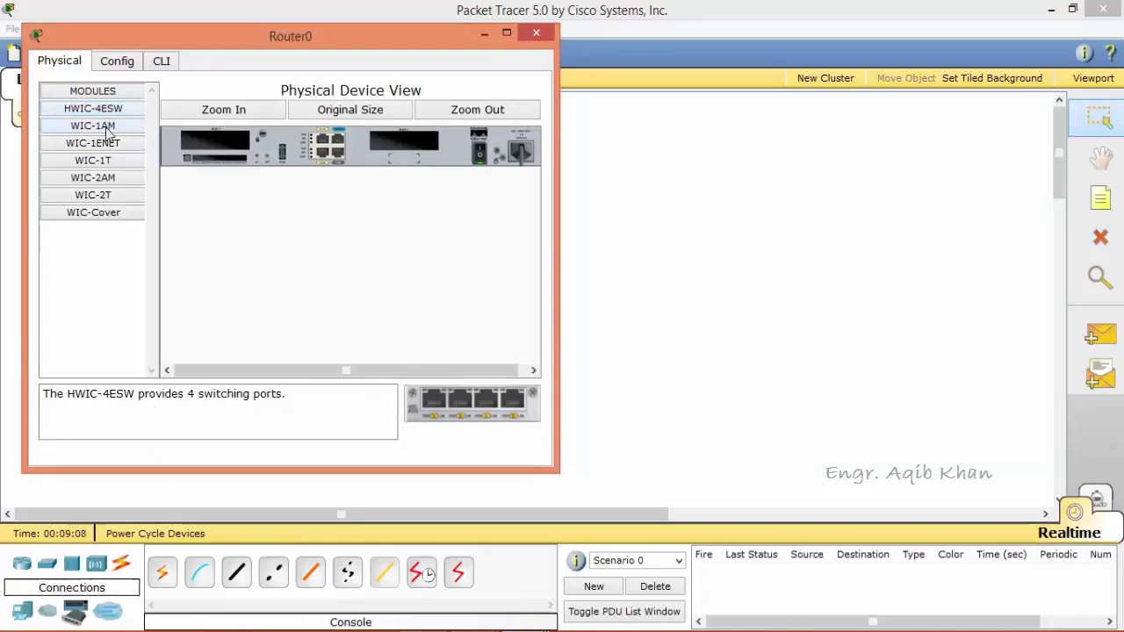
pyautogui.click(103, 127)
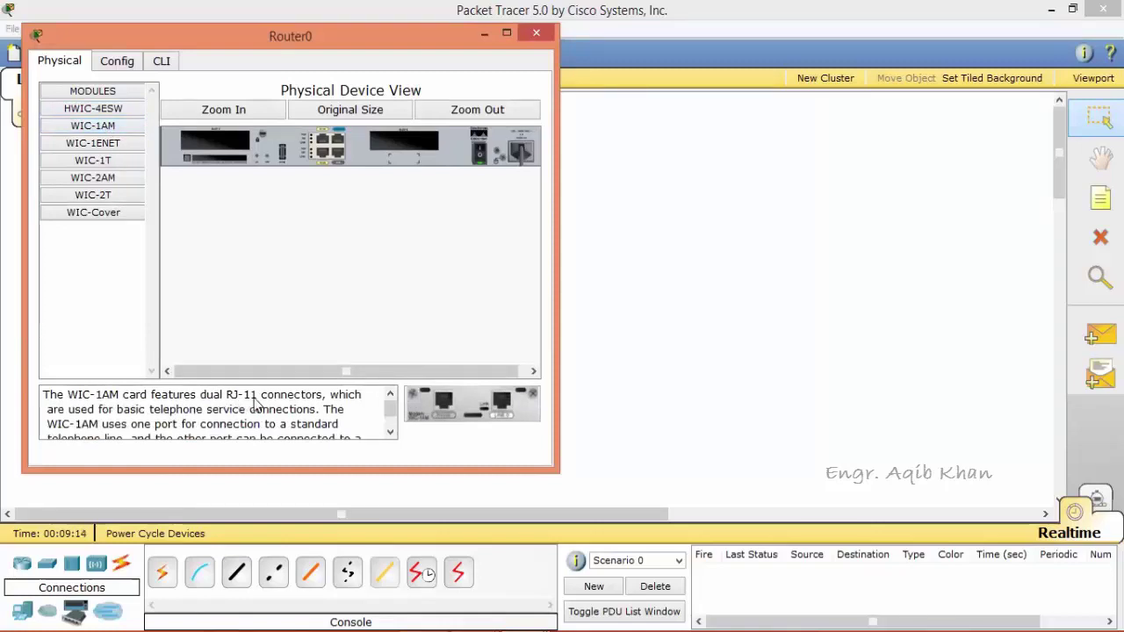
pyautogui.click(105, 145)
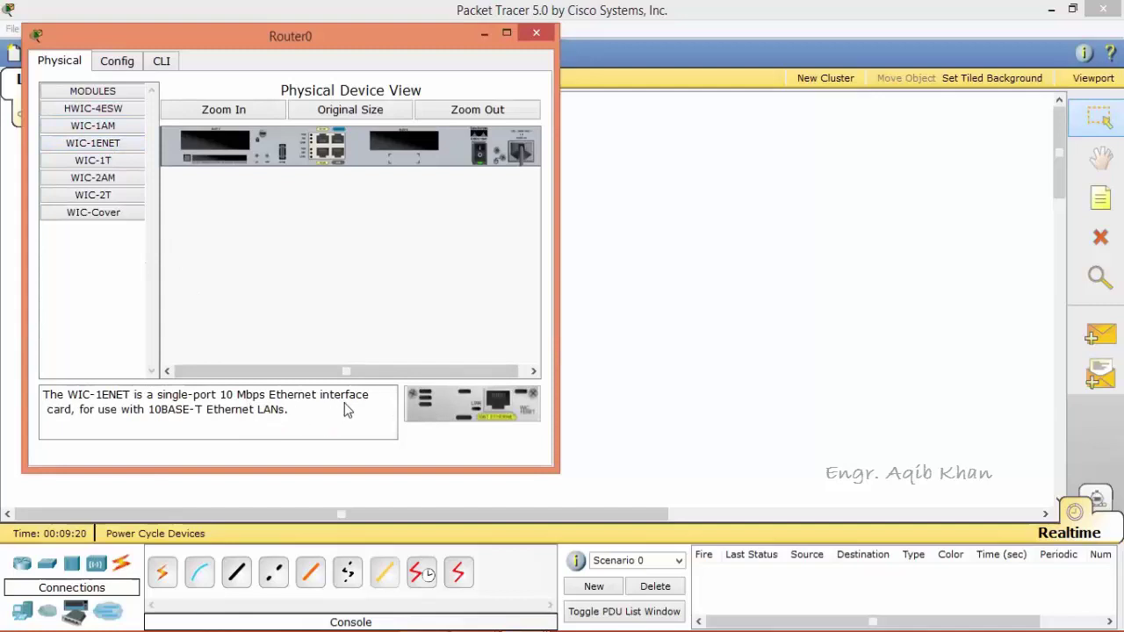
pyautogui.click(101, 166)
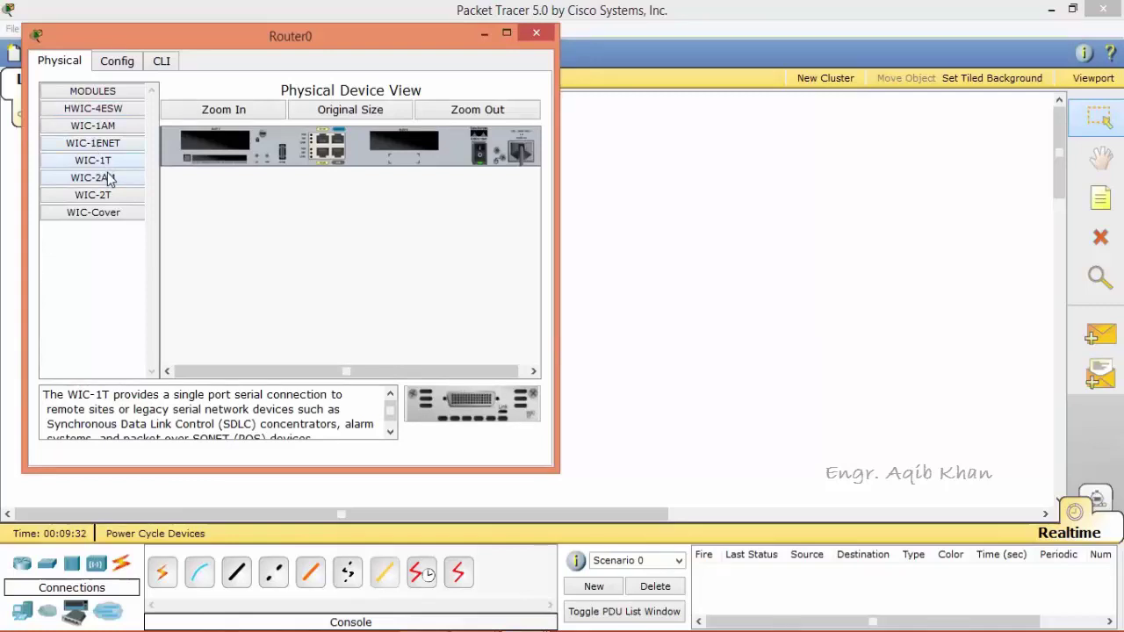
pyautogui.click(106, 177)
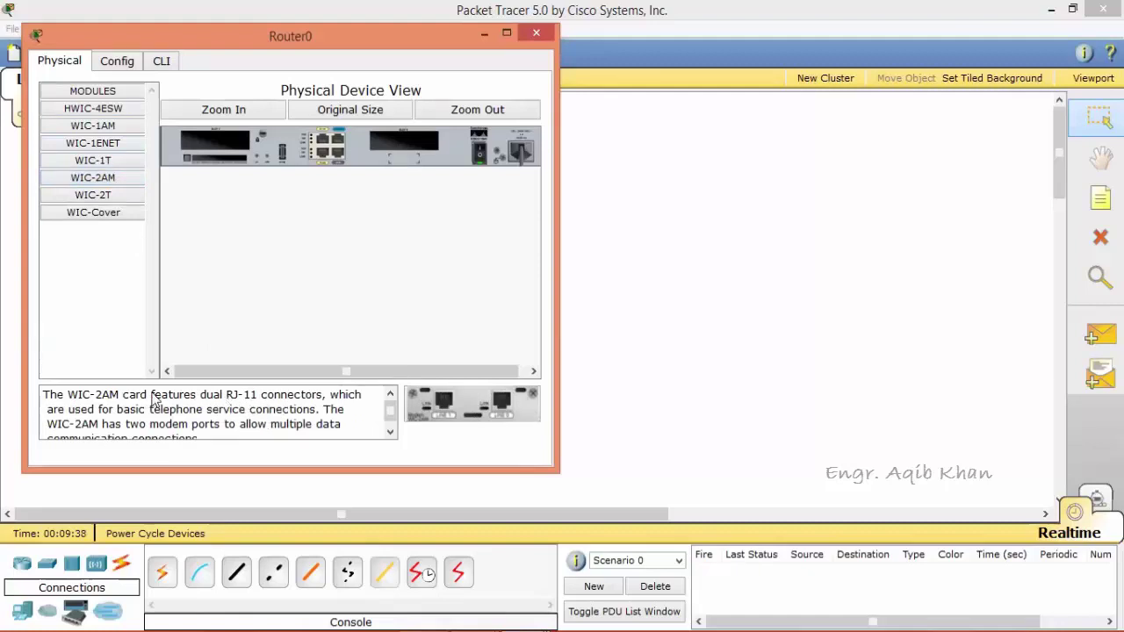
pyautogui.click(110, 197)
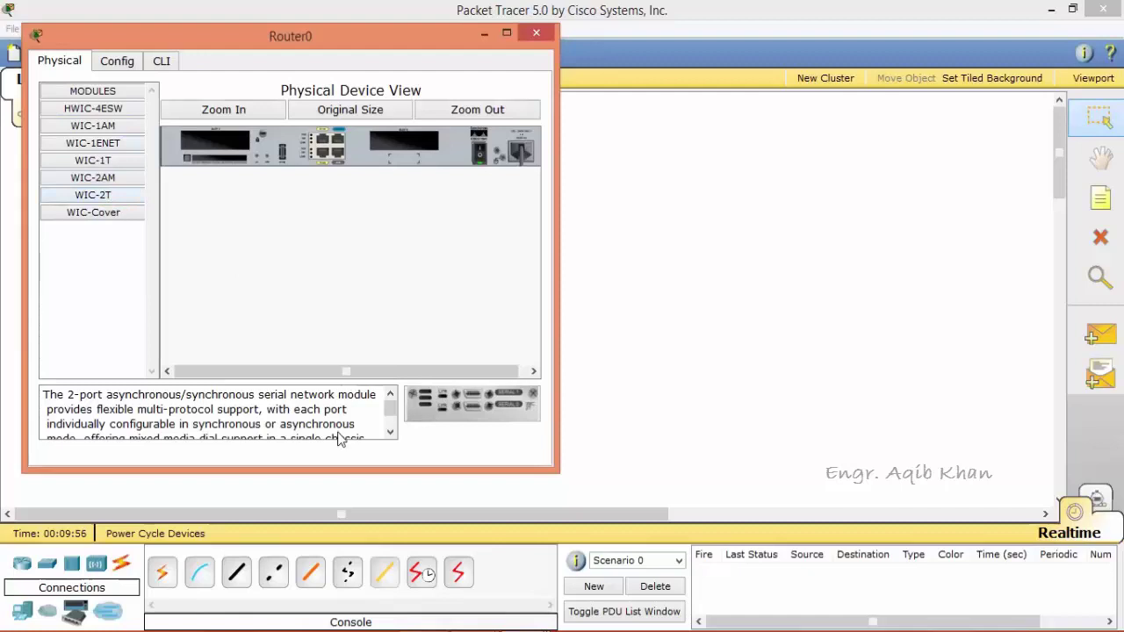
pyautogui.moveTo(441, 398); pyautogui.dragTo(219, 149)
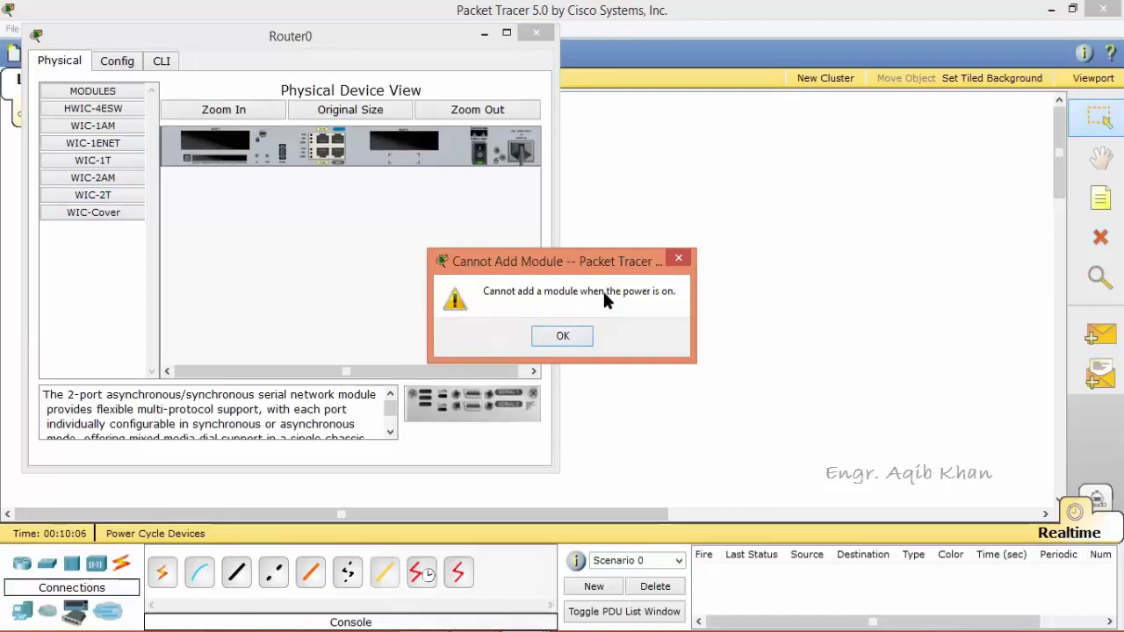
pyautogui.click(585, 336)
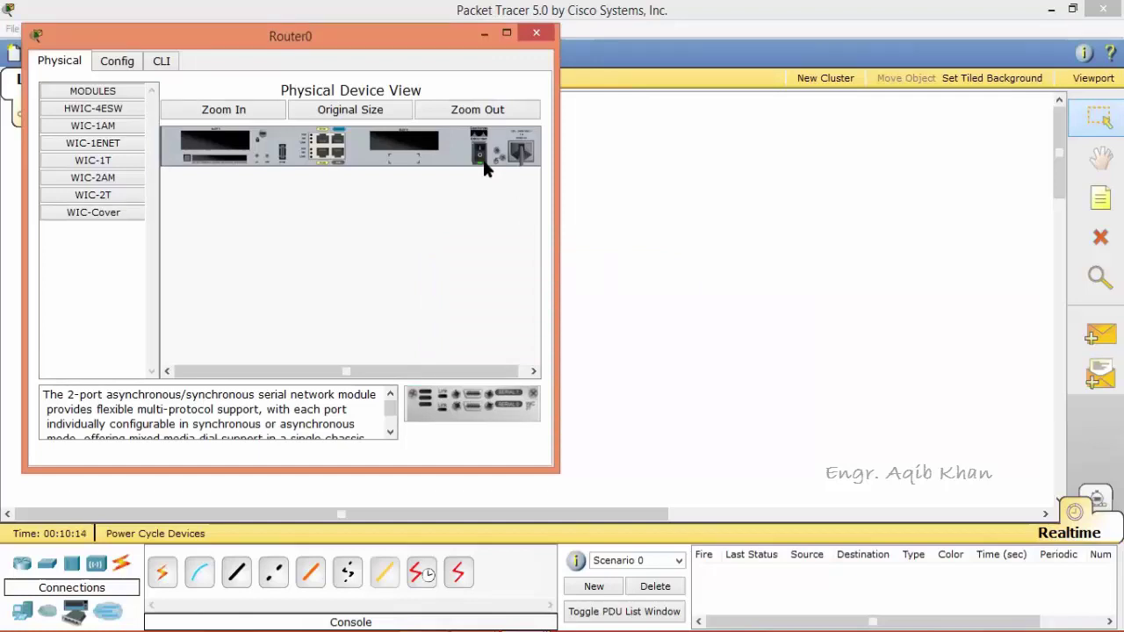
# Power Router0 off and fit the WIC-2T serial module into its other empty slot.
pyautogui.click(480, 163)
pyautogui.click(480, 155)
pyautogui.moveTo(450, 411); pyautogui.dragTo(222, 149)
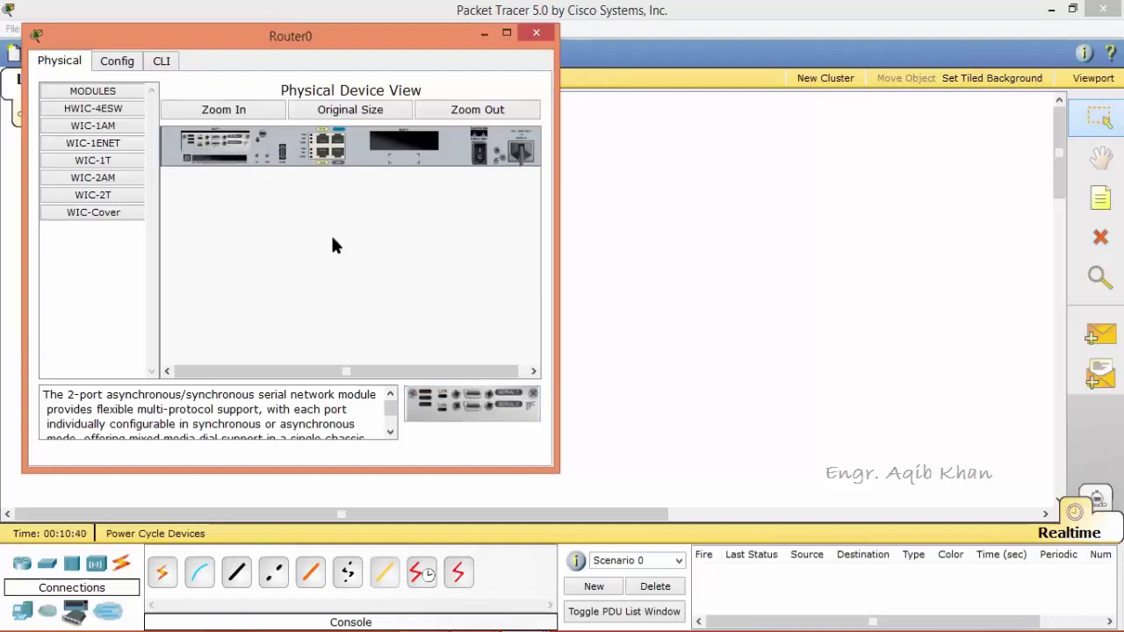
pyautogui.moveTo(231, 149); pyautogui.dragTo(332, 148)
pyautogui.moveTo(223, 136); pyautogui.dragTo(96, 284)
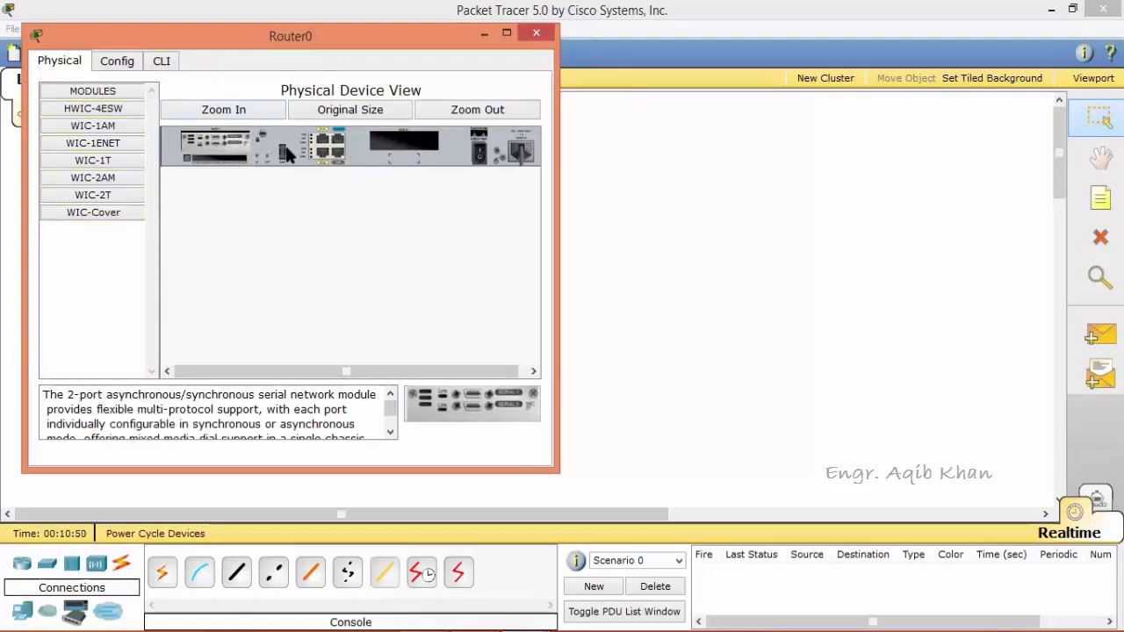
pyautogui.moveTo(276, 148); pyautogui.dragTo(404, 145)
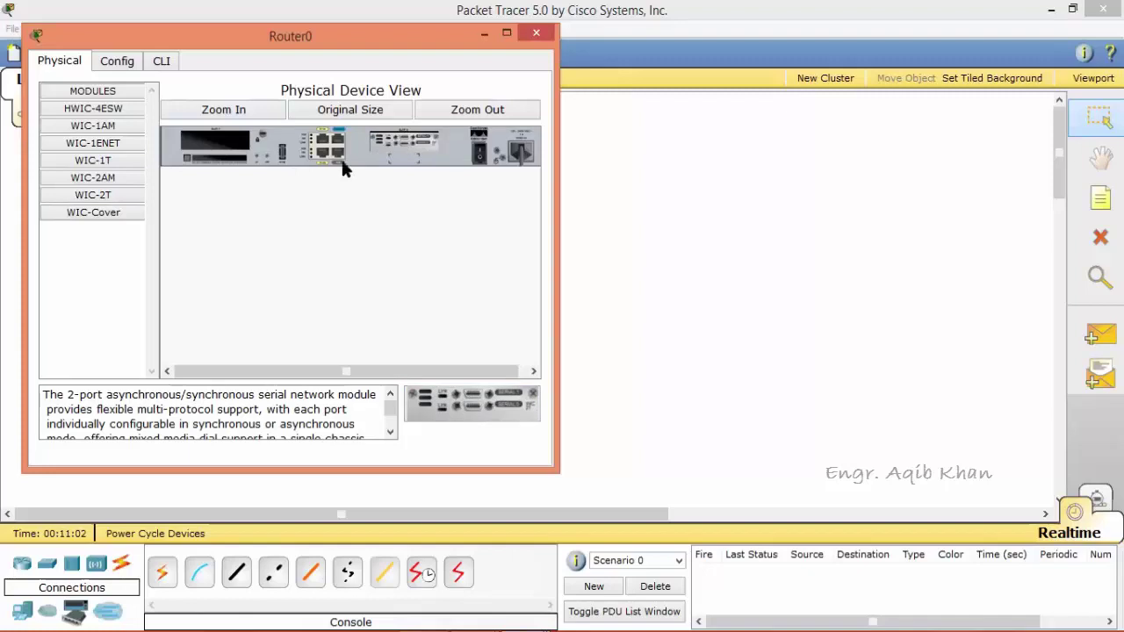
pyautogui.click(103, 143)
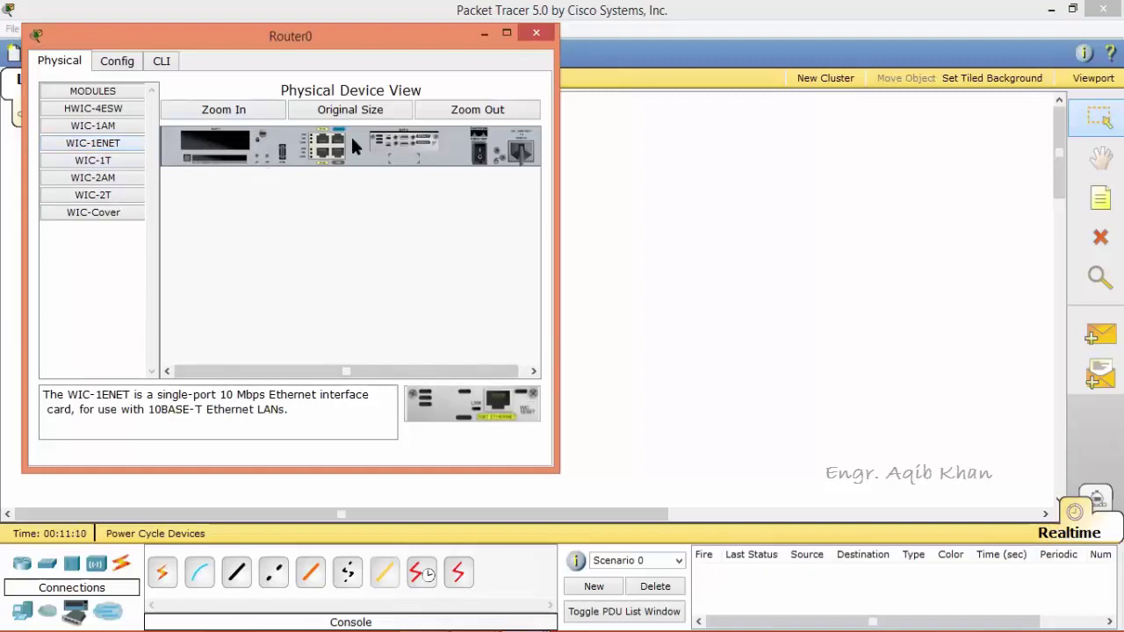
# Close Router0's device window and reopen PC0 to see the reboot report two serial interfaces.
pyautogui.click(538, 37)
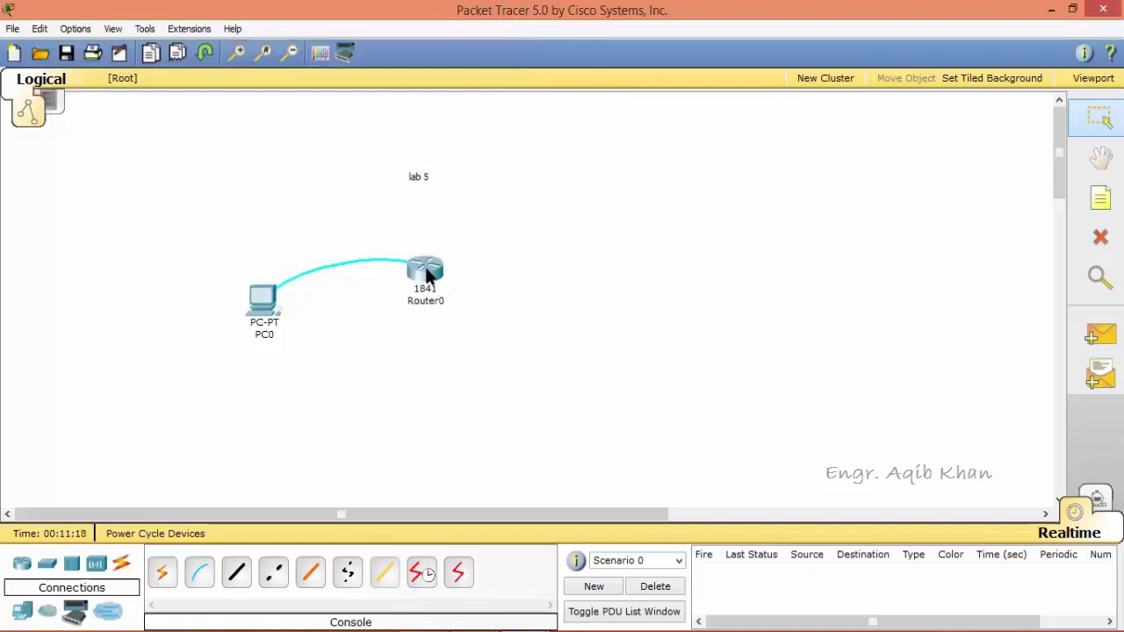
pyautogui.moveTo(428, 274)
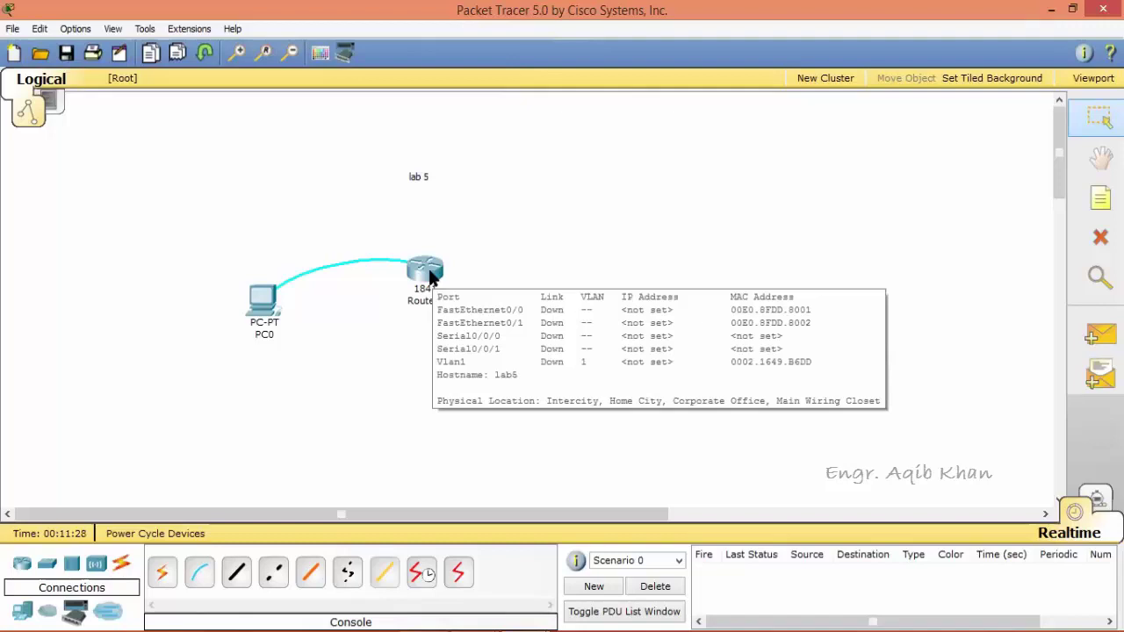
pyautogui.click(265, 297)
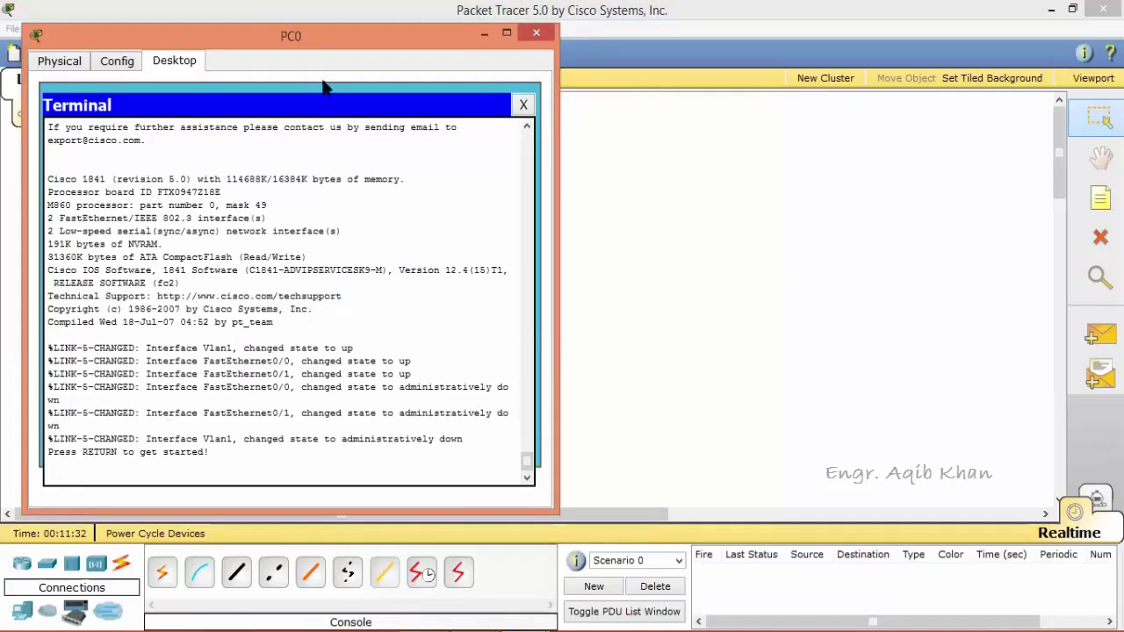
# Start a fresh terminal session with default settings and enter privileged mode on lab5 with enable.
pyautogui.click(522, 105)
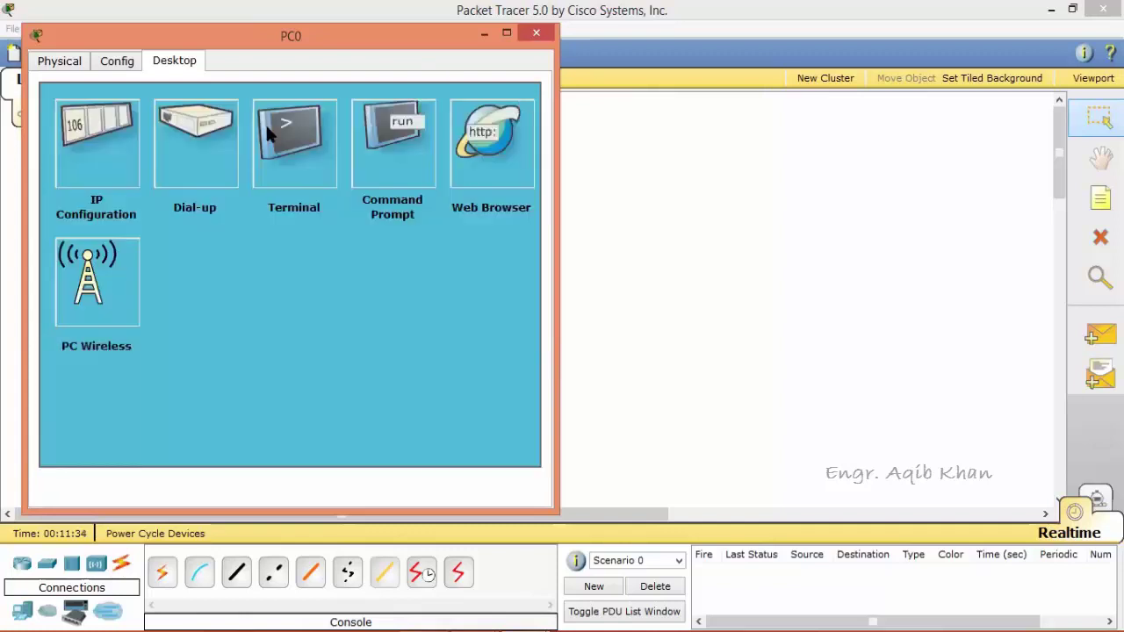
pyautogui.click(266, 127)
pyautogui.click(322, 323)
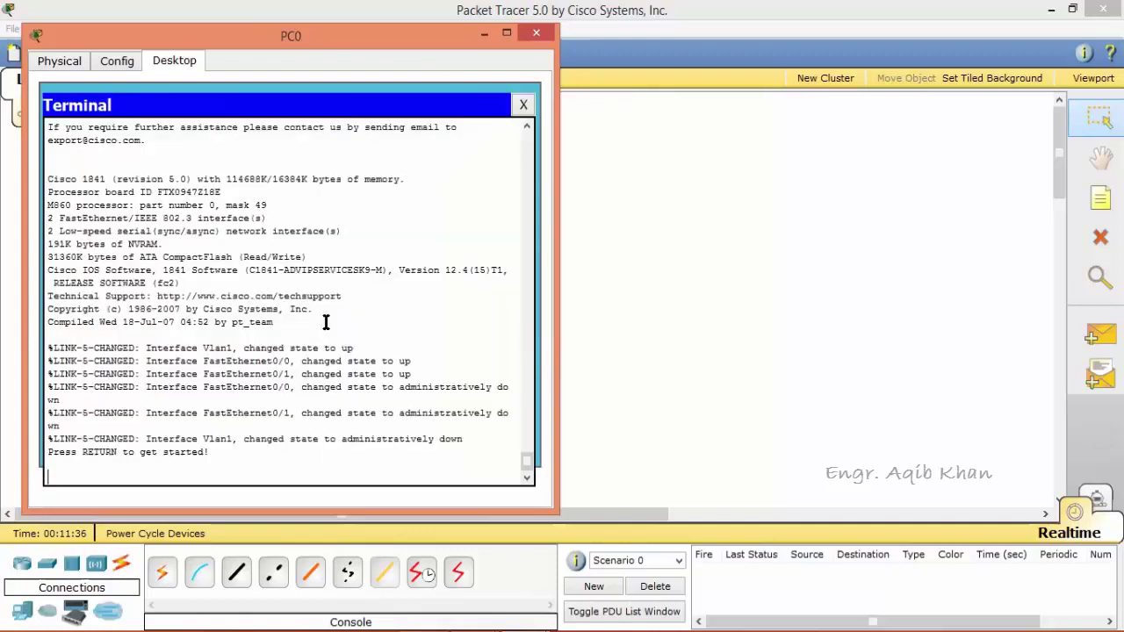
pyautogui.press('Return')
pyautogui.write('enable')
pyautogui.press('Return')
# Run show running-config and page through the whole listing to a fresh lab5# prompt.
pyautogui.write('sho')
pyautogui.write('w')
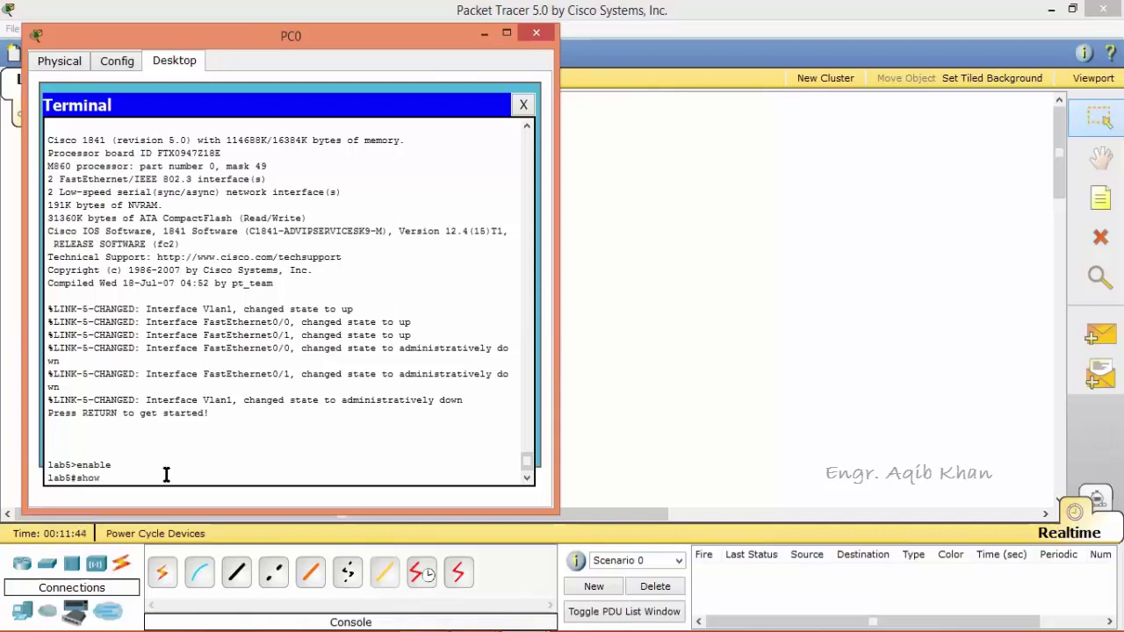
pyautogui.write(' running-config')
pyautogui.press('Return')
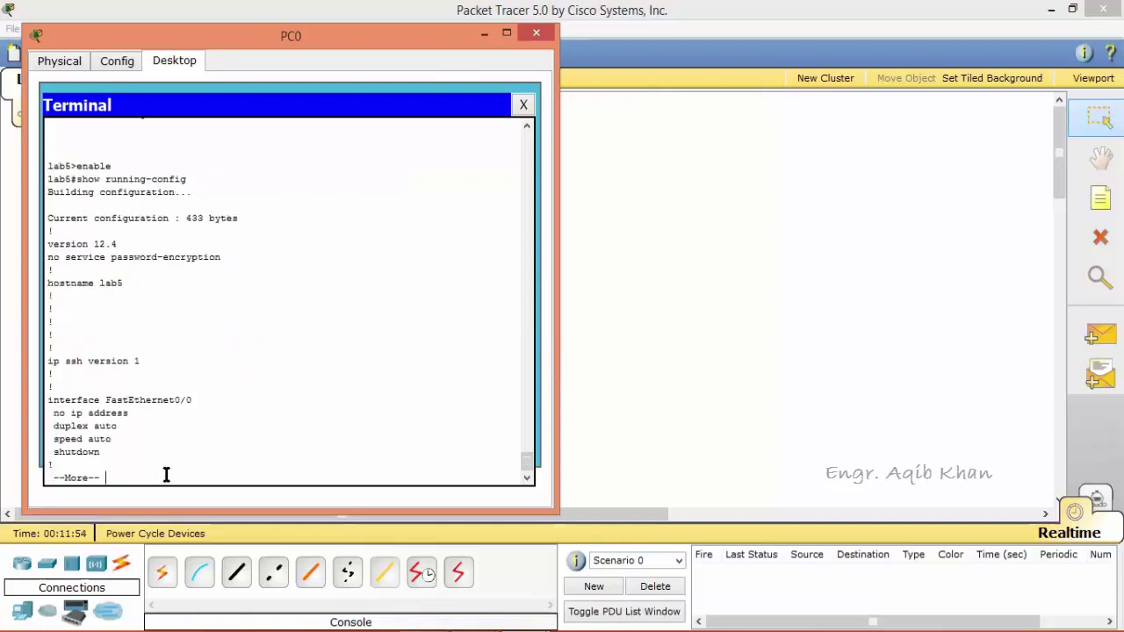
pyautogui.press('Return')
pyautogui.press('Return')
pyautogui.press('Return')
pyautogui.press('Return')
pyautogui.press('Return')
pyautogui.press('Return')
pyautogui.press('Return')
pyautogui.press('Return')
pyautogui.press('Return')
pyautogui.press('Return')
pyautogui.press('Return')
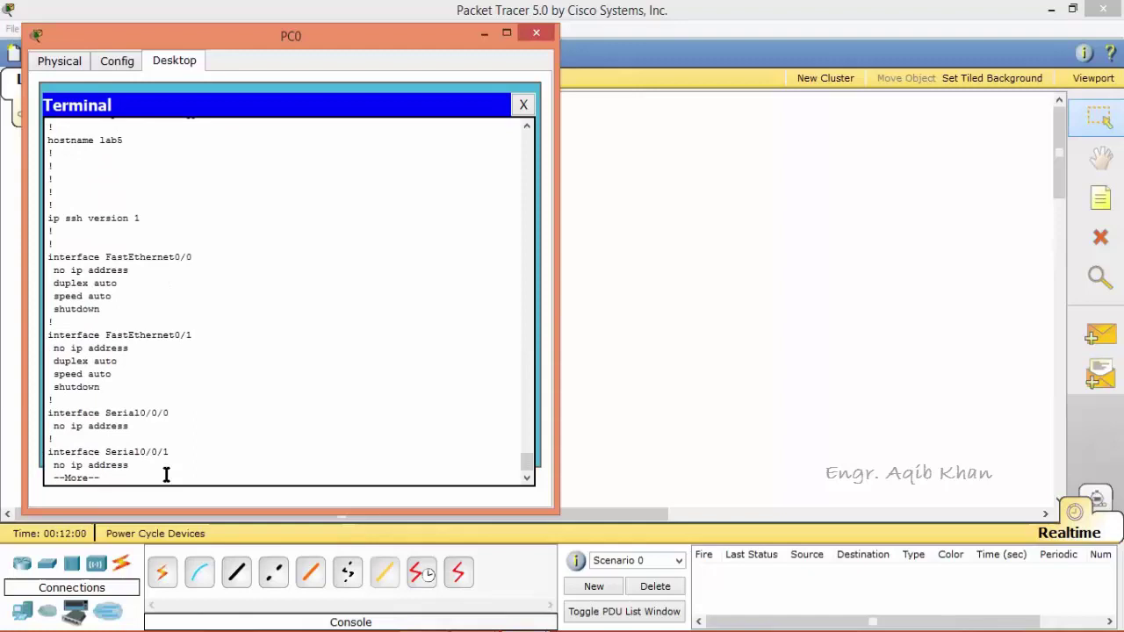
pyautogui.press('Return')
pyautogui.press('Return')
pyautogui.press('Return')
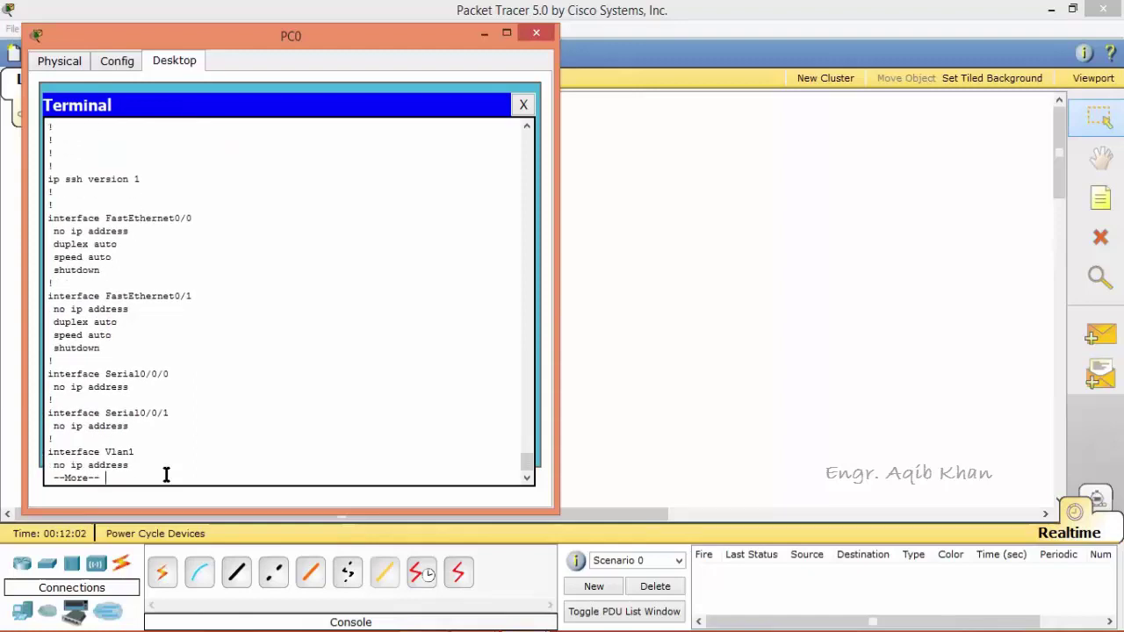
pyautogui.press('Return')
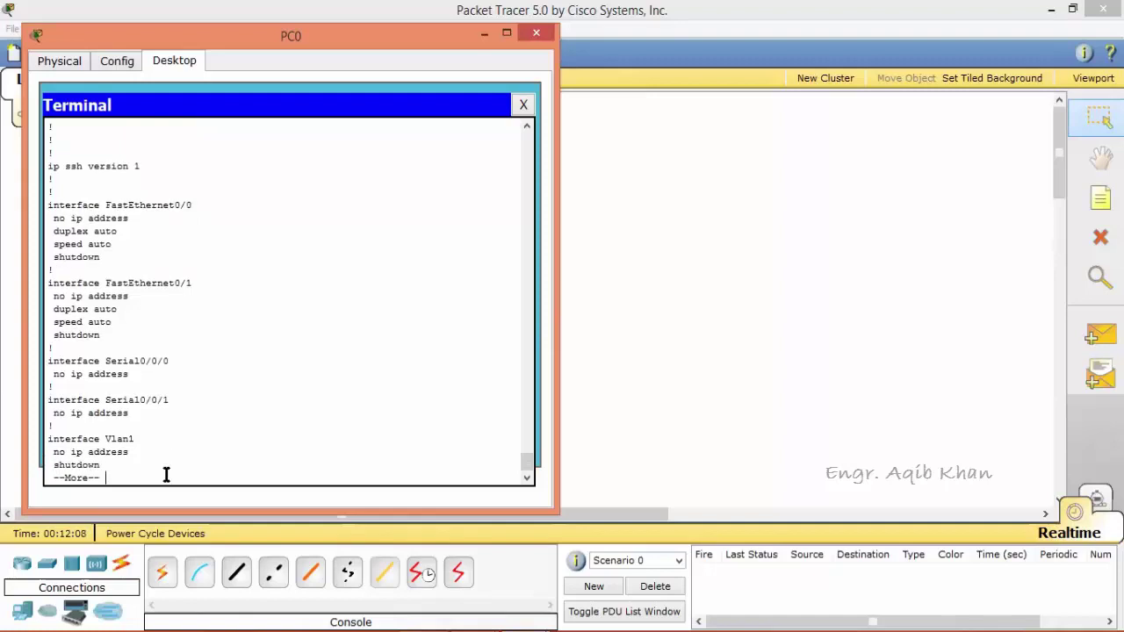
pyautogui.press('Return')
pyautogui.press('Return')
pyautogui.press('Return')
pyautogui.press('Return')
pyautogui.press('Return')
pyautogui.press('Return')
pyautogui.press('Return')
pyautogui.press('Return')
pyautogui.press('Return')
pyautogui.press('Return')
pyautogui.press('Return')
pyautogui.press('Return')
pyautogui.press('Return')
pyautogui.press('Return')
pyautogui.press('Return')
pyautogui.press('Return')
pyautogui.press('Return')
pyautogui.press('Return')
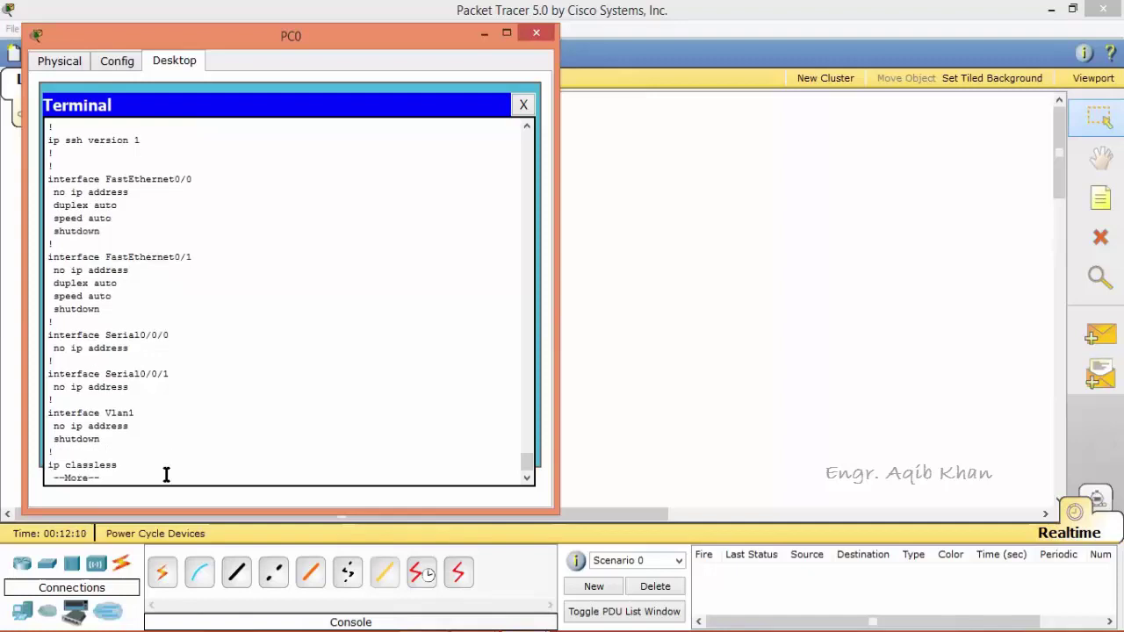
pyautogui.press('Return')
pyautogui.press('Return')
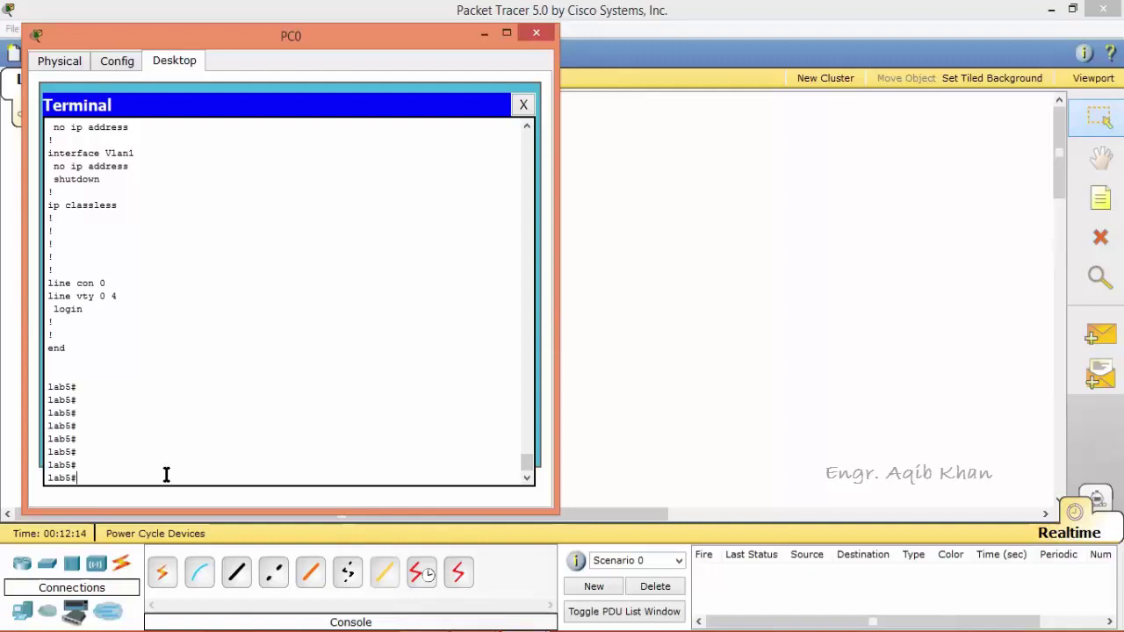
# Scroll the terminal to the bottom and type configure terminal at the lab5# prompt.
pyautogui.click(527, 129)
pyautogui.click(527, 128)
pyautogui.click(527, 128)
pyautogui.click(527, 128)
pyautogui.click(527, 128)
pyautogui.click(527, 129)
pyautogui.click(527, 128)
pyautogui.click(526, 128)
pyautogui.click(527, 128)
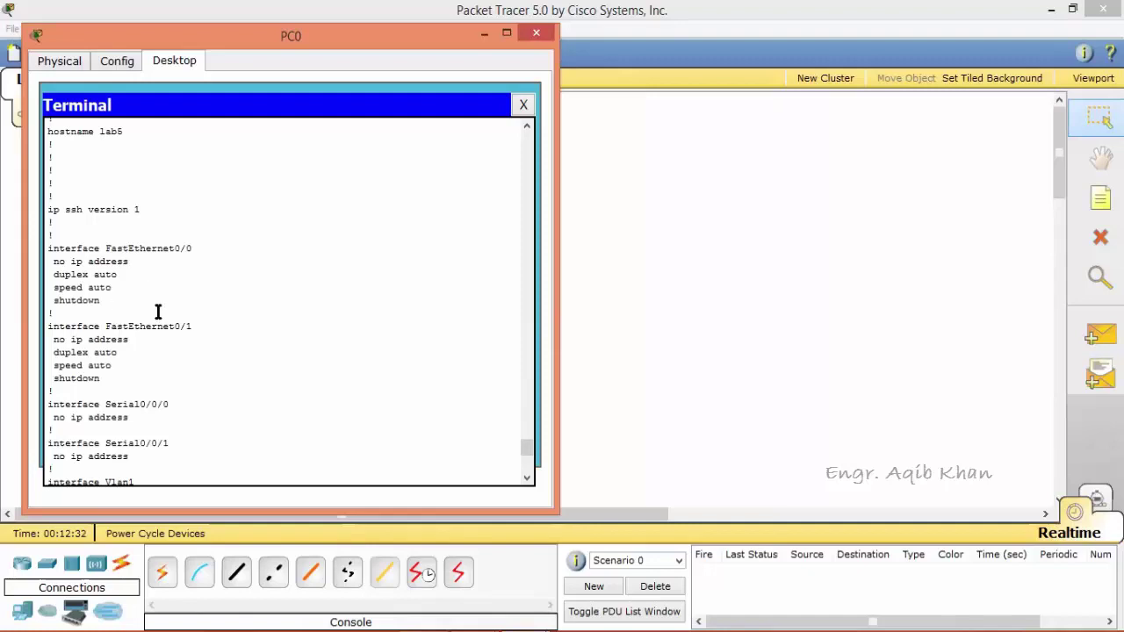
pyautogui.click(527, 471)
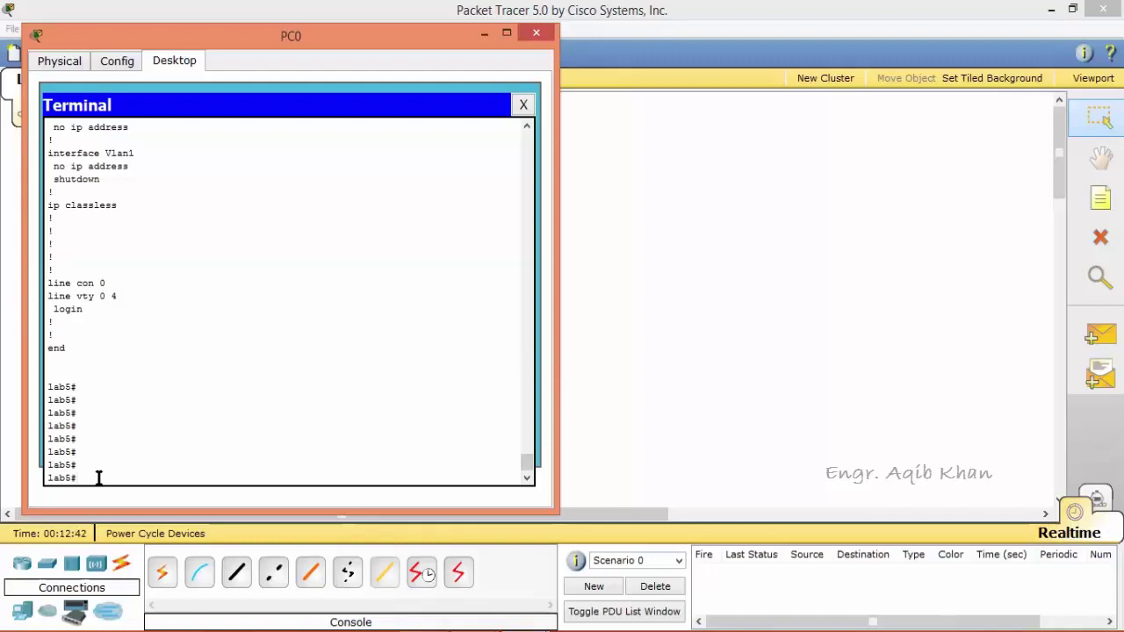
pyautogui.write('onfigure terminal')
# Enter configuration for interface FastEthernet0/0 and list its available commands with ?
pyautogui.press('Return')
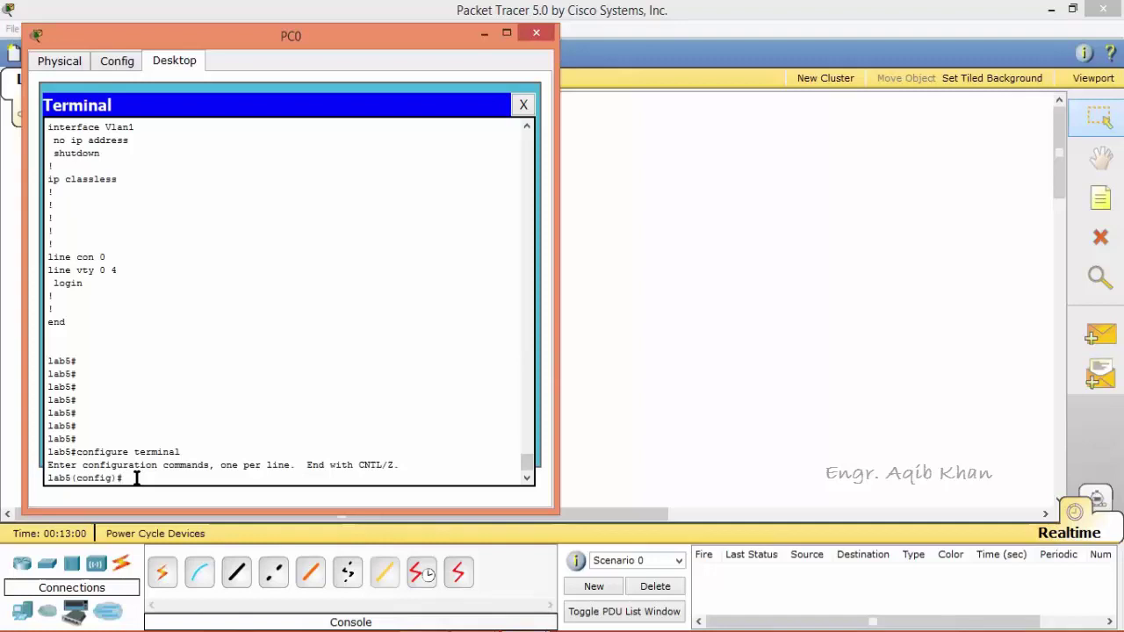
pyautogui.write('interface fastethernet0/0')
pyautogui.press('Return')
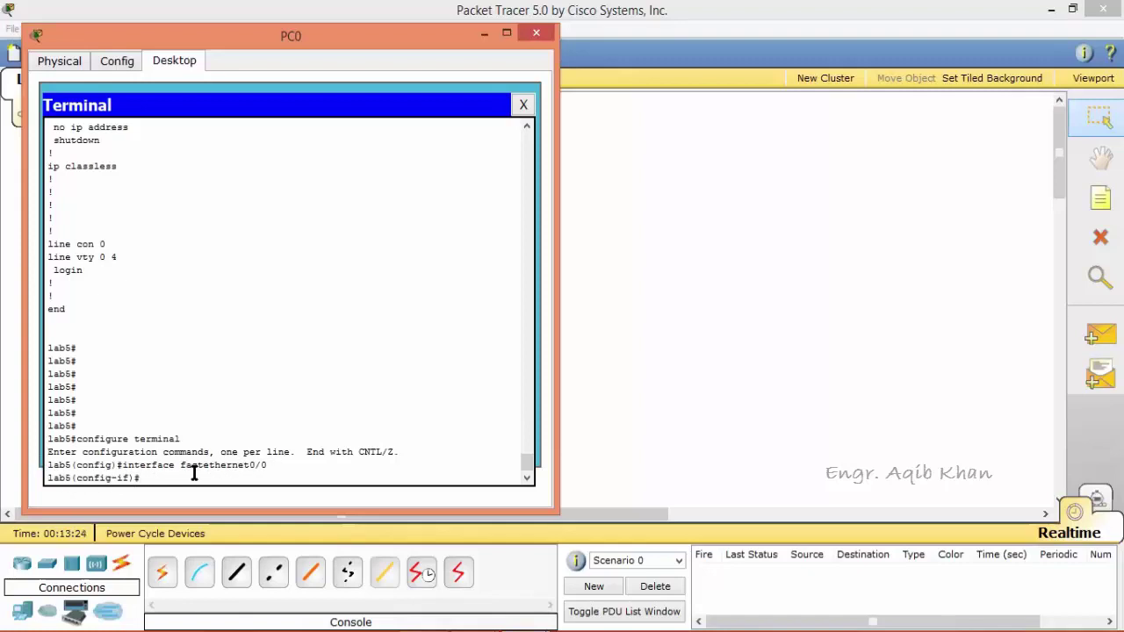
pyautogui.write('?')
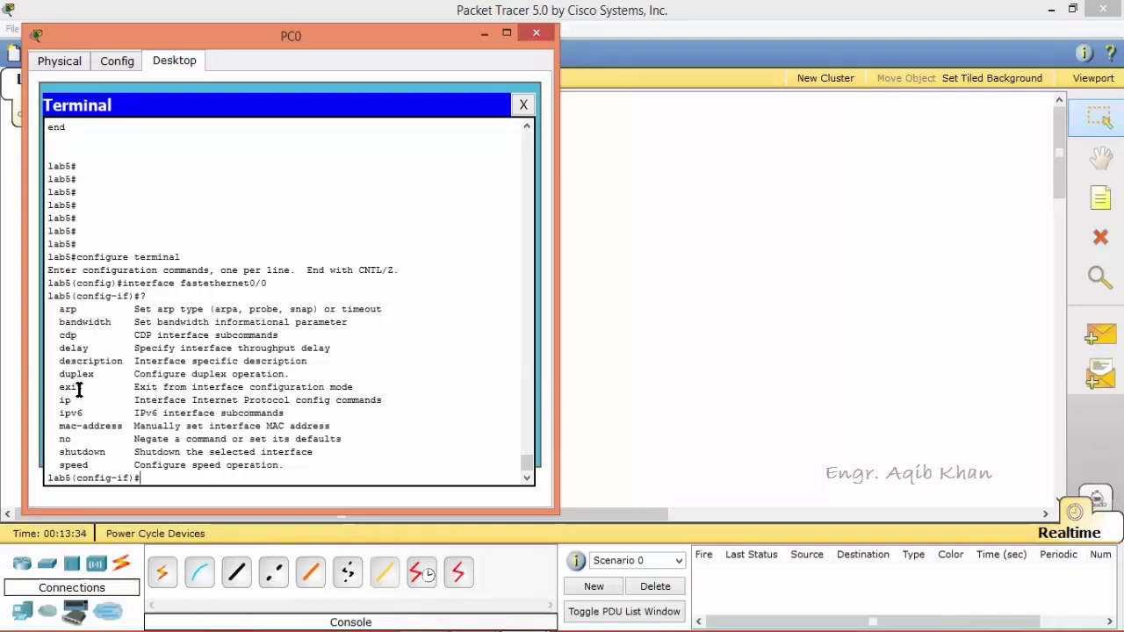
pyautogui.moveTo(74, 400); pyautogui.dragTo(62, 401)
pyautogui.moveTo(125, 362); pyautogui.dragTo(66, 362)
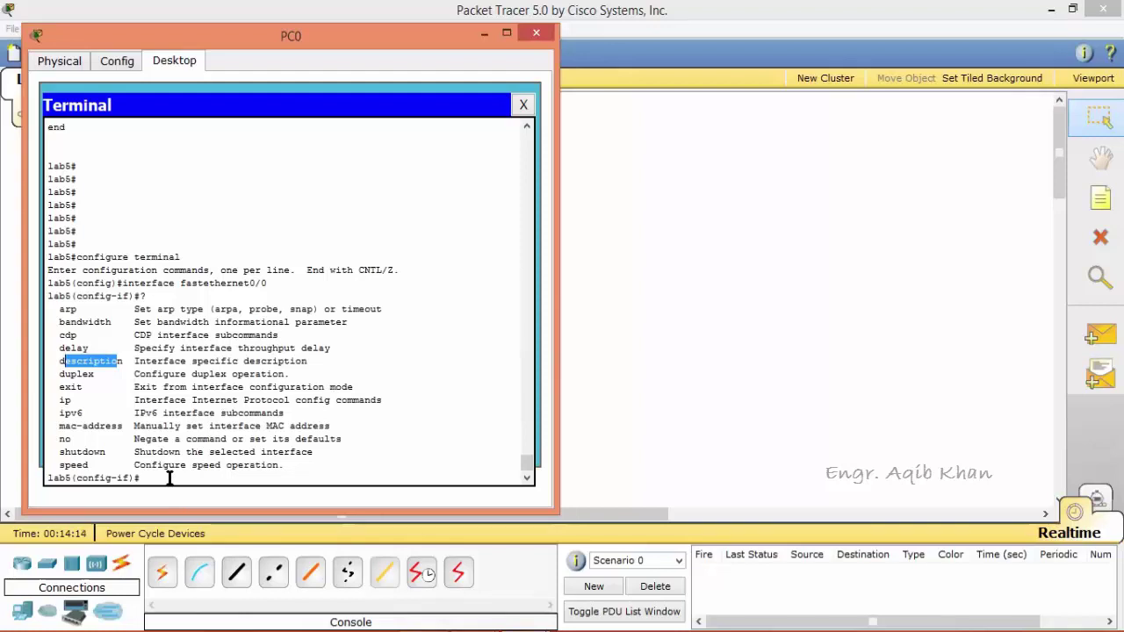
# Set the interface description 'For Network A' and exit back to privileged mode.
pyautogui.write('description')
pyautogui.write('For Network A')
pyautogui.press('Return')
pyautogui.write('ex')
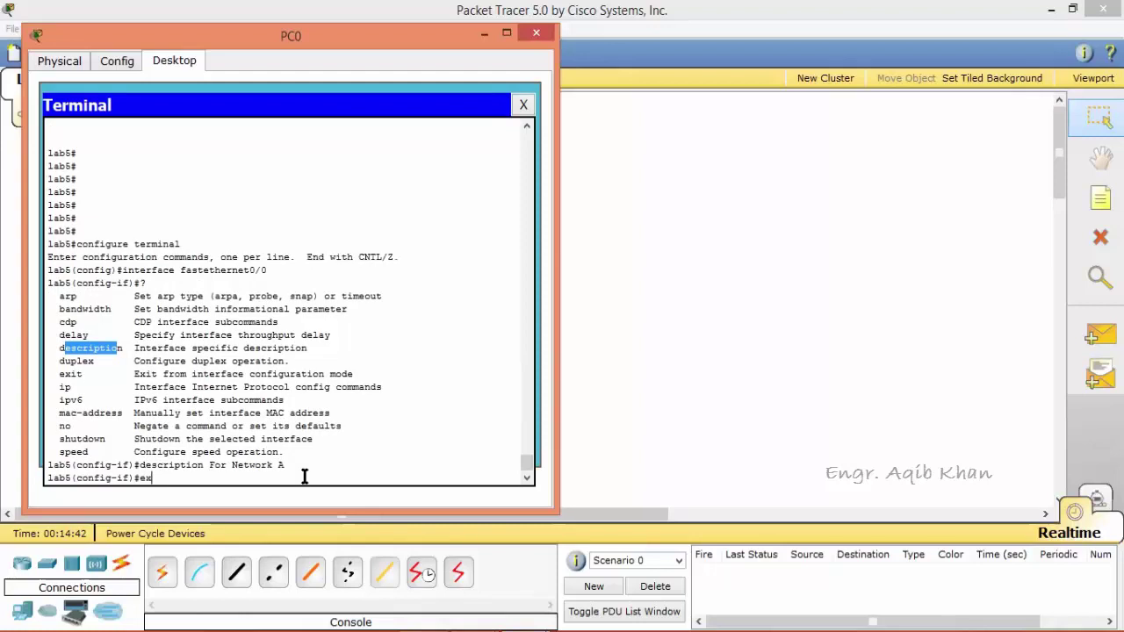
pyautogui.write('it')
pyautogui.press('Return')
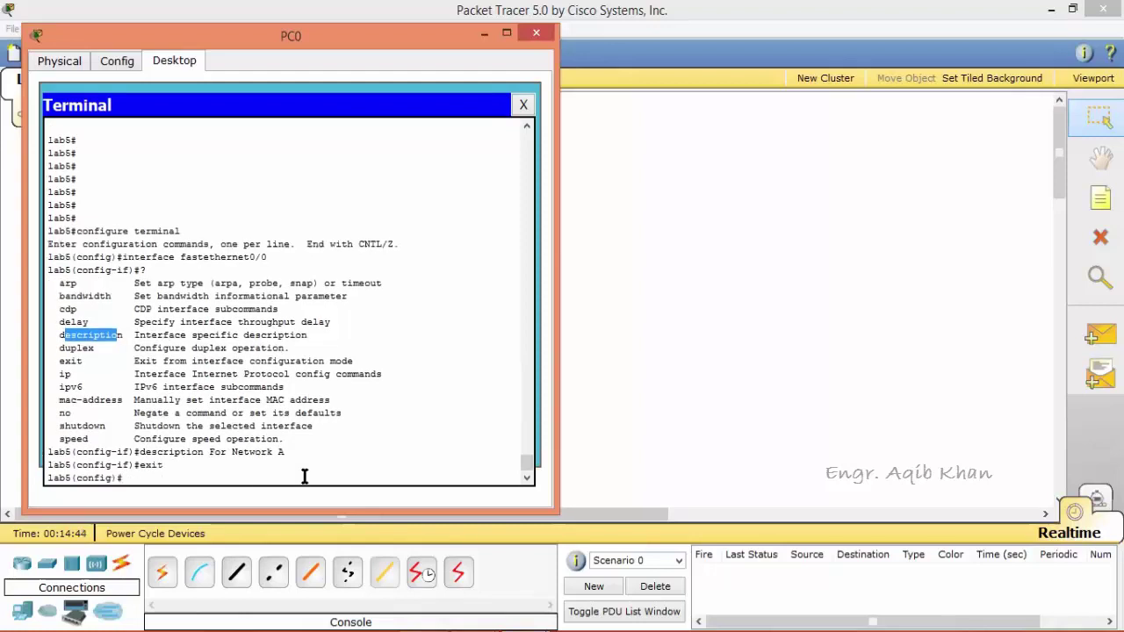
pyautogui.write('exit')
pyautogui.press('Return')
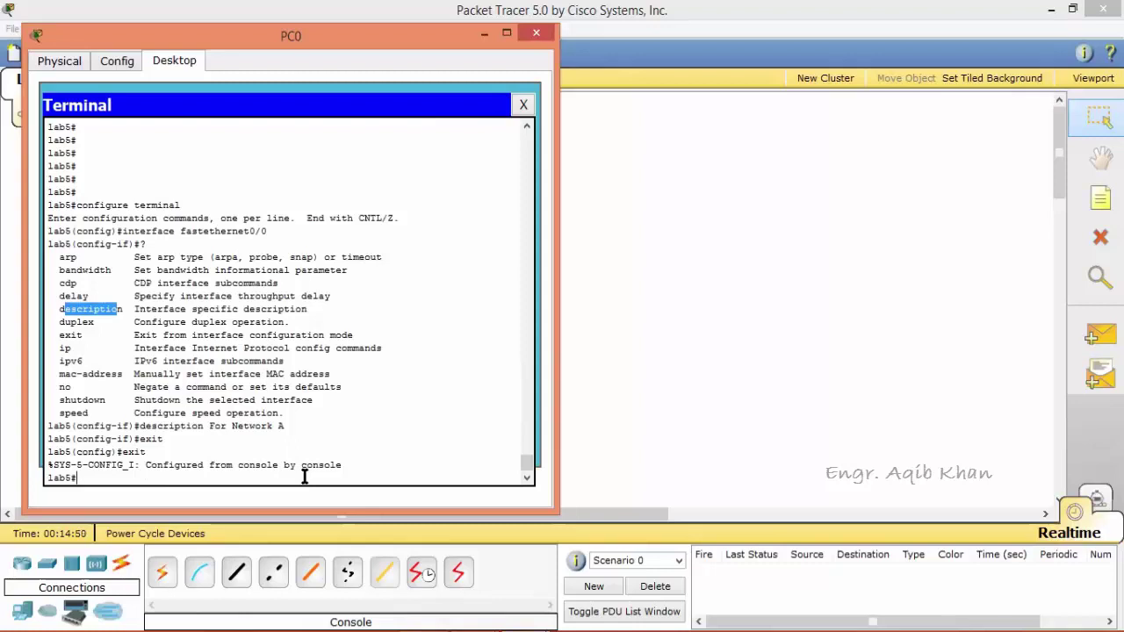
# Page through show running-config to confirm FastEthernet0/0 shows 'description For Network A'.
pyautogui.press('Up')
pyautogui.press('Up')
pyautogui.press('Return')
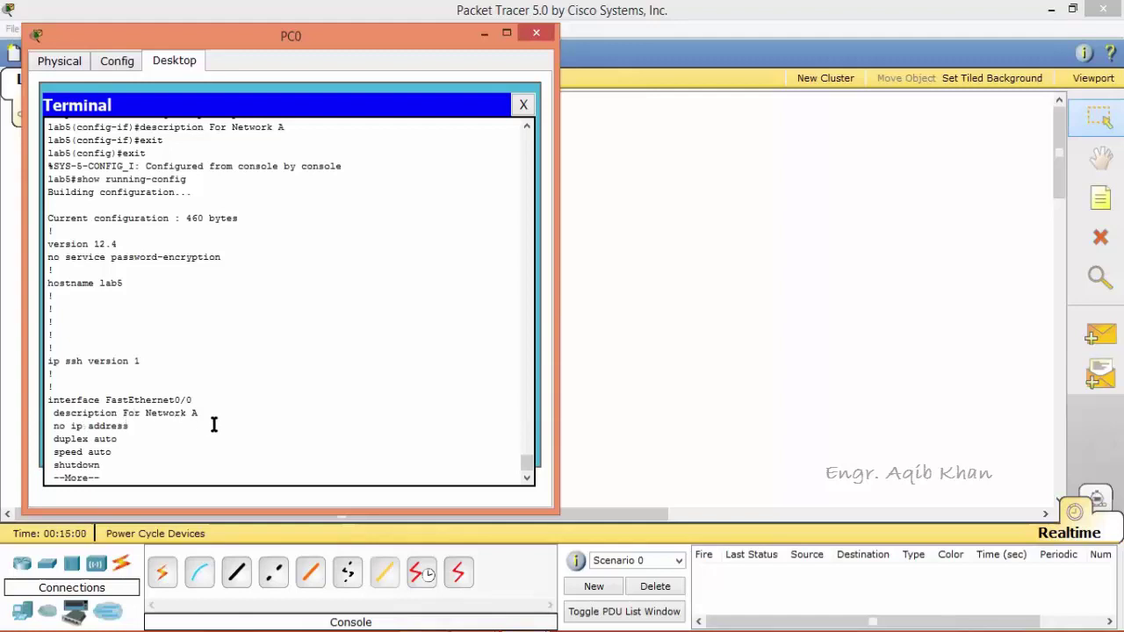
pyautogui.press('Return')
pyautogui.press('Return')
pyautogui.press('Return')
pyautogui.press('Return')
pyautogui.press('Return')
pyautogui.press('Return')
pyautogui.press('Return')
pyautogui.press('Return')
pyautogui.press('Return')
pyautogui.press('Return')
pyautogui.press('Return')
pyautogui.press('Return')
pyautogui.press('Return')
pyautogui.press('Return')
pyautogui.press('Return')
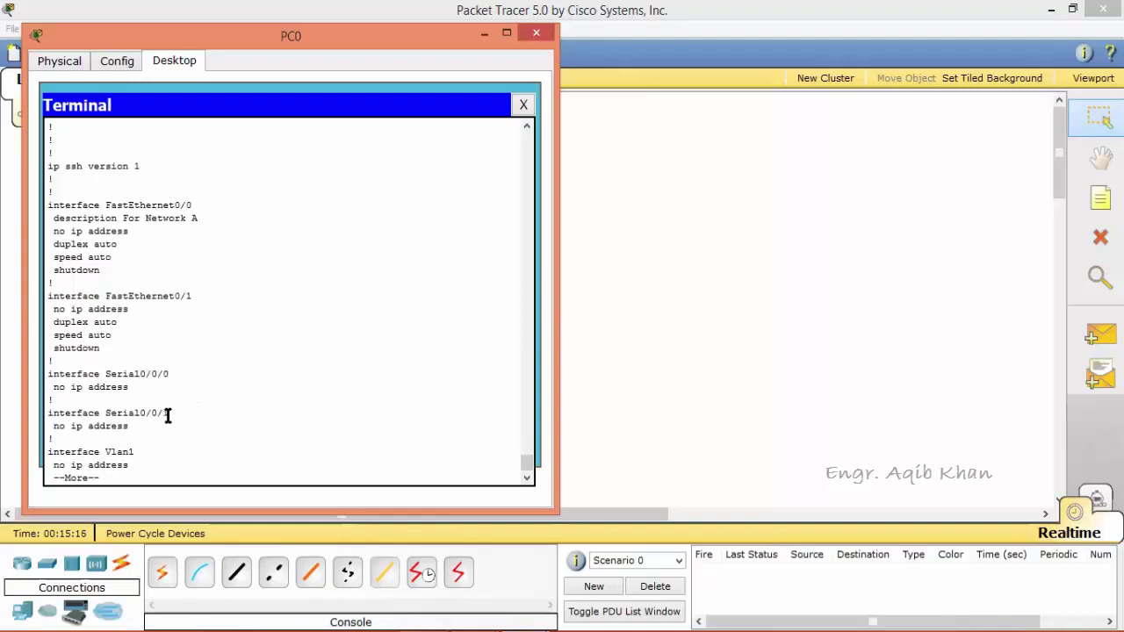
pyautogui.press('Return')
pyautogui.press('Return')
pyautogui.press('Return')
pyautogui.press('Return')
pyautogui.press('Return')
pyautogui.press('Return')
pyautogui.press('Return')
pyautogui.press('Return')
pyautogui.press('Return')
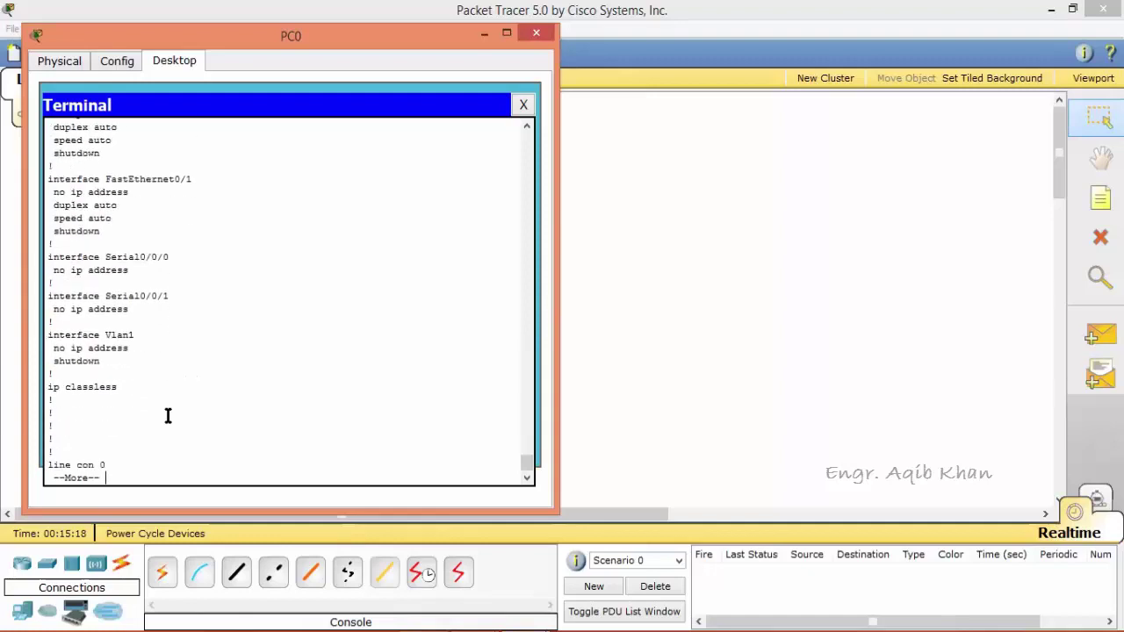
pyautogui.press('Return')
pyautogui.press('Return')
pyautogui.press('Return')
pyautogui.press('Return')
pyautogui.press('Return')
pyautogui.press('Return')
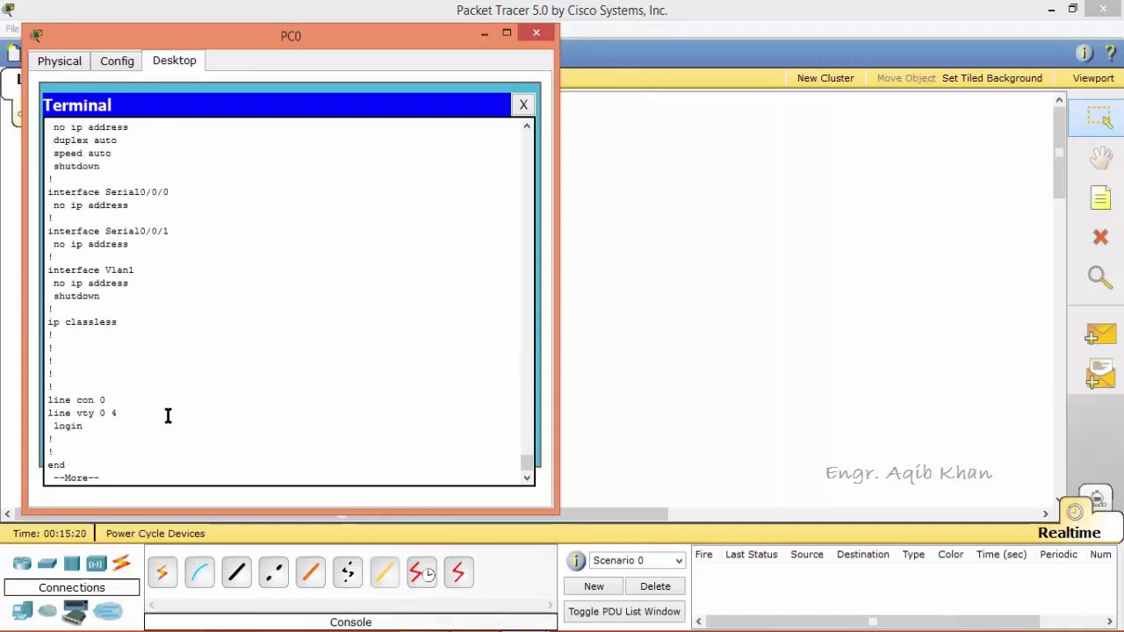
pyautogui.press('Return')
pyautogui.press('Return')
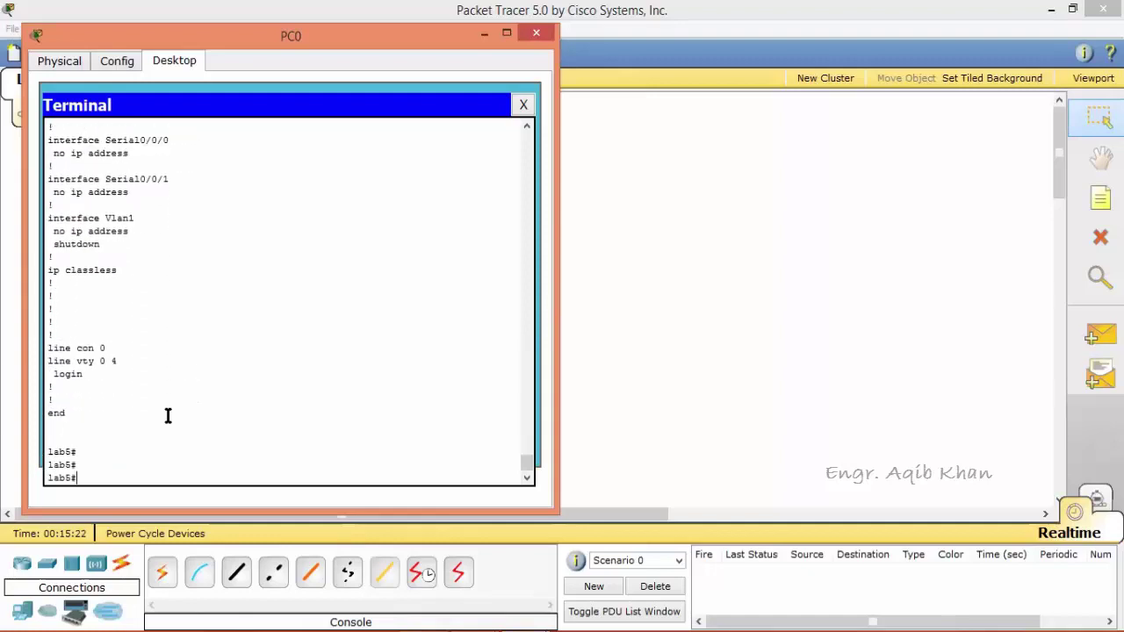
pyautogui.press('Up')
pyautogui.press('Up')
# Configure interface Serial0/0/0 with the description 'for net C' and exit to lab5#.
pyautogui.press('Return')
pyautogui.write('interface')
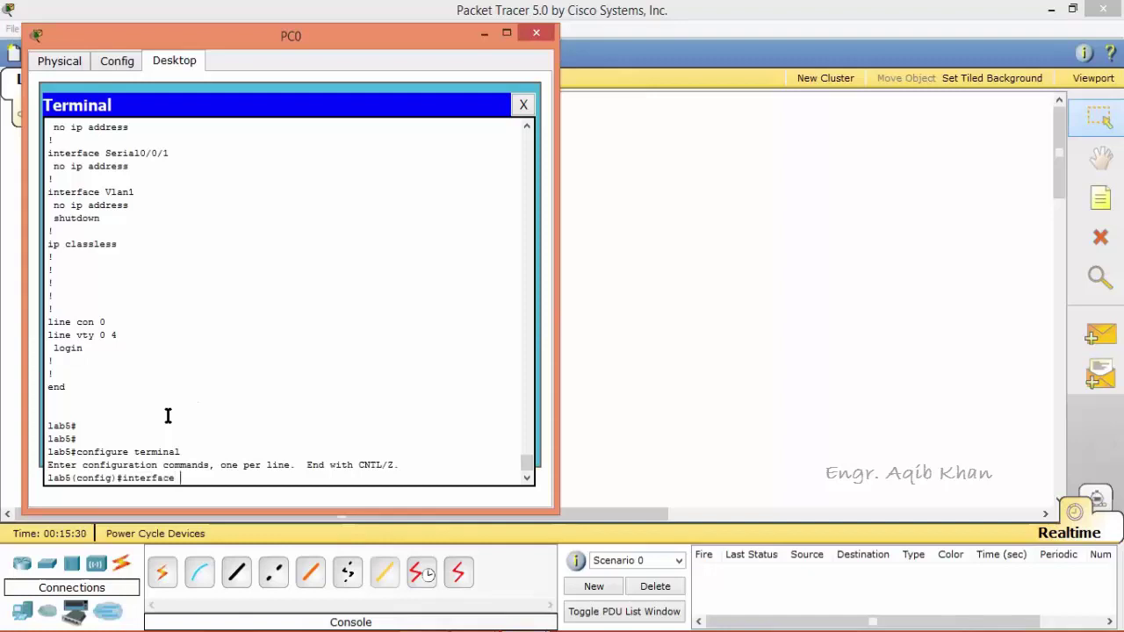
pyautogui.write(' serial0/0/0')
pyautogui.press('Return')
pyautogui.write('descr')
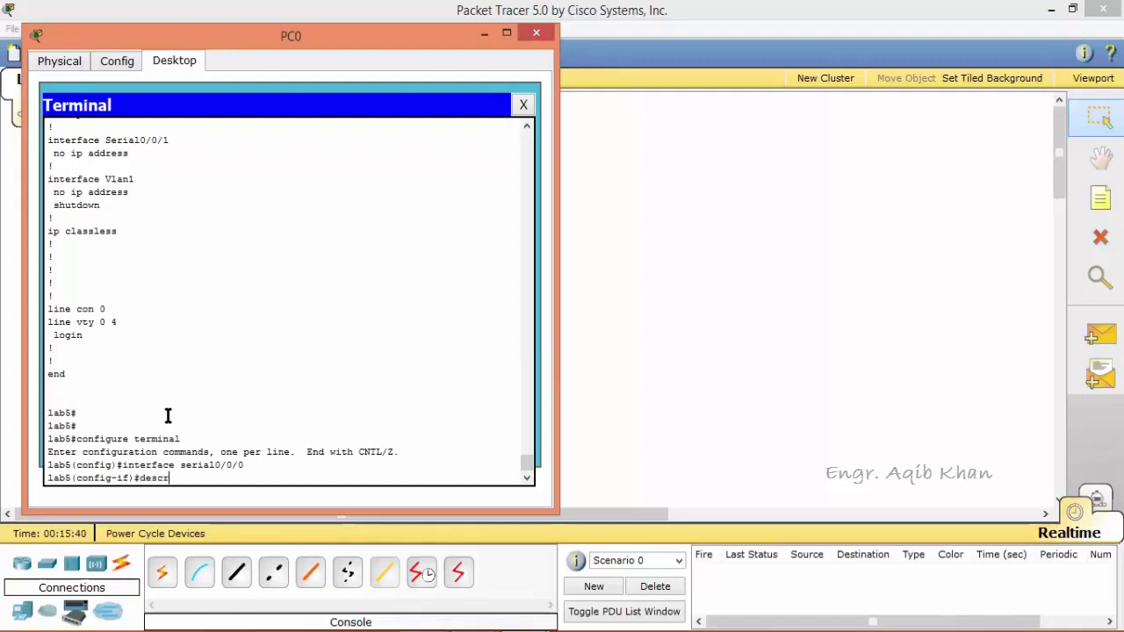
pyautogui.write('iption for net C')
pyautogui.press('Return')
pyautogui.write('exit')
pyautogui.press('Return')
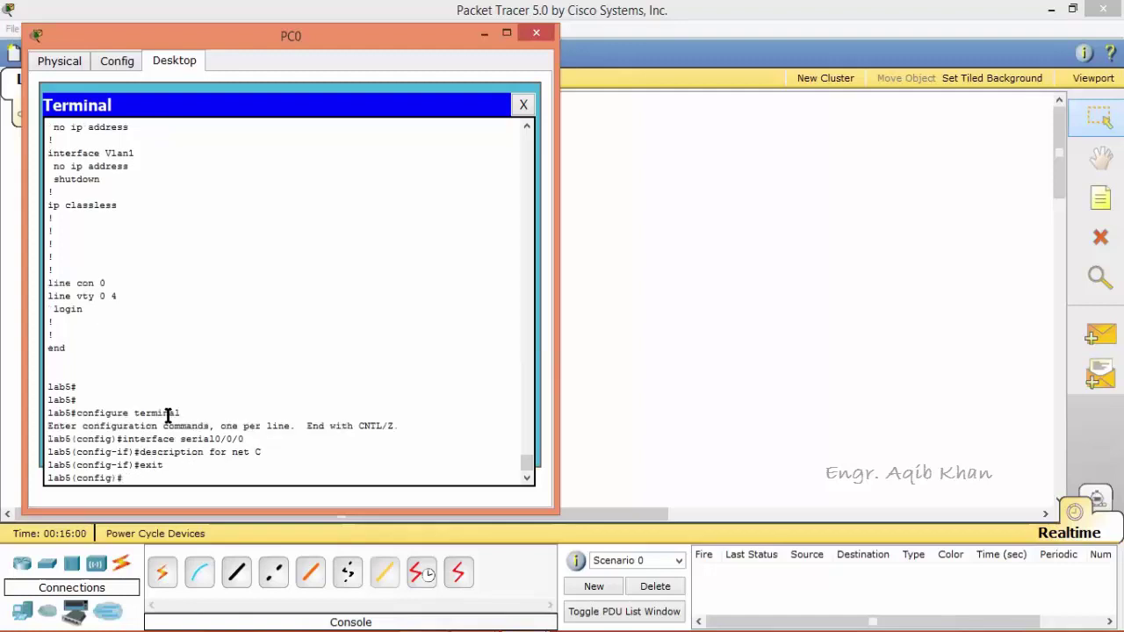
pyautogui.write('exit')
pyautogui.press('Return')
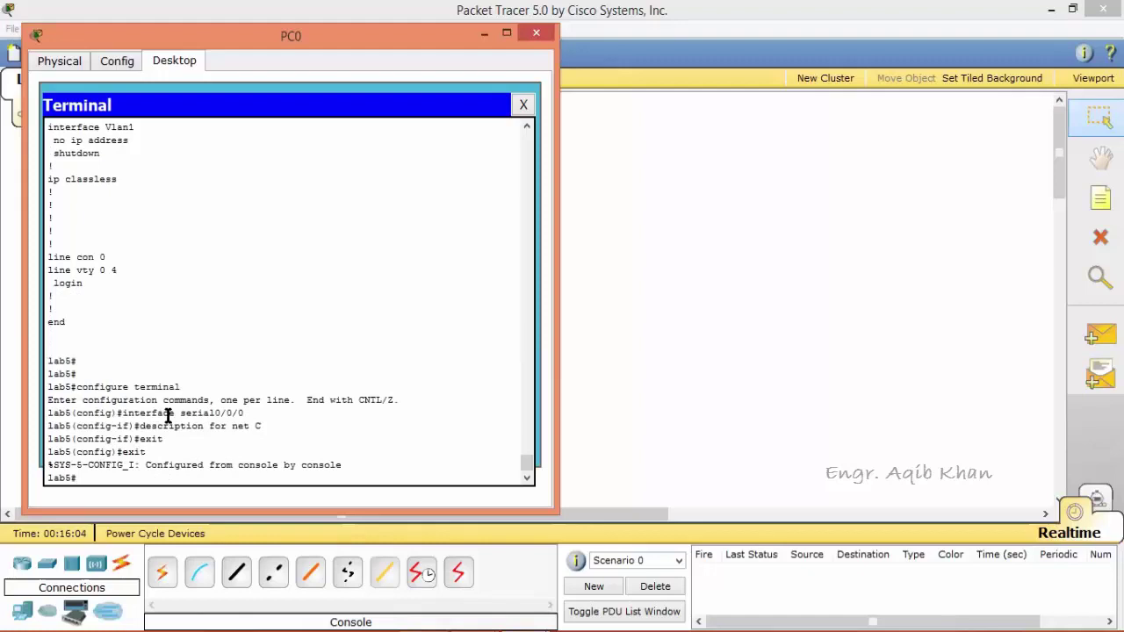
pyautogui.press('Up')
pyautogui.press('Up')
# Page through show running-config, highlighting Serial0/0/0's 'description for net C' line along the way.
pyautogui.press('Return')
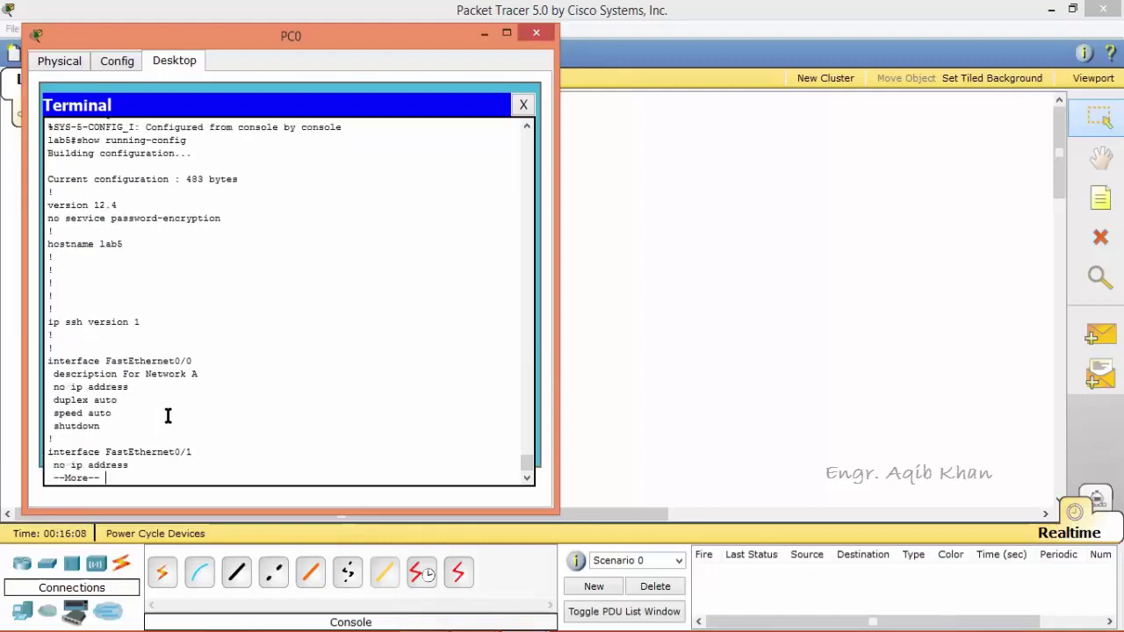
pyautogui.press('Return')
pyautogui.press('Return')
pyautogui.press('Return')
pyautogui.press('Return')
pyautogui.press('Return')
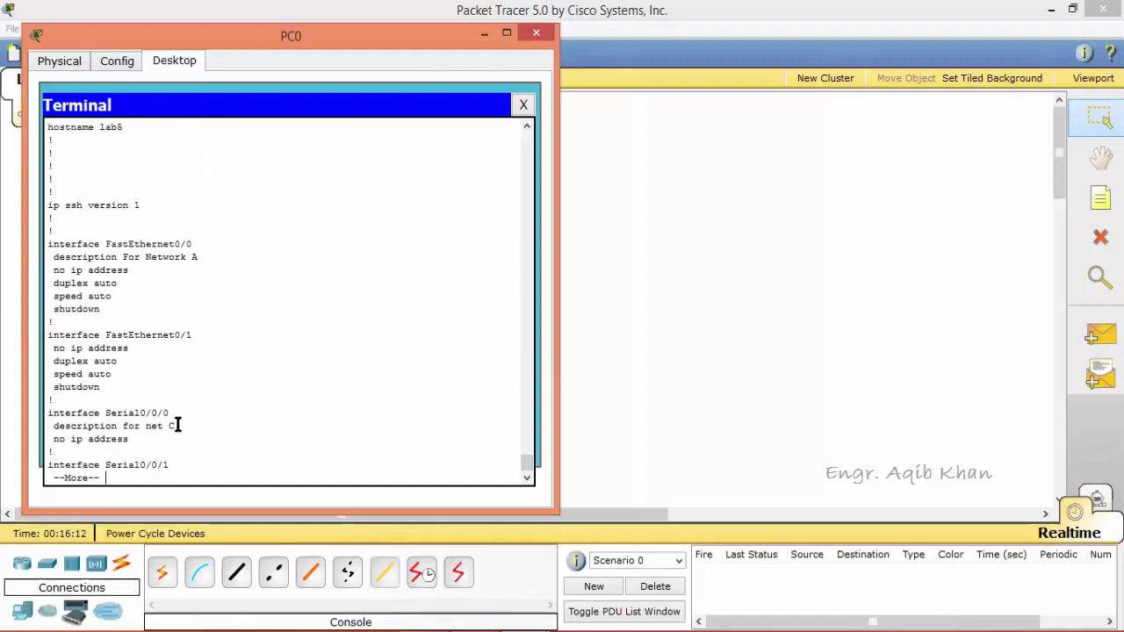
pyautogui.moveTo(176, 425); pyautogui.dragTo(54, 428)
pyautogui.click(126, 479)
pyautogui.press('Return')
pyautogui.press('Return')
pyautogui.press('Return')
pyautogui.press('Return')
pyautogui.press('Return')
pyautogui.press('Return')
pyautogui.press('Return')
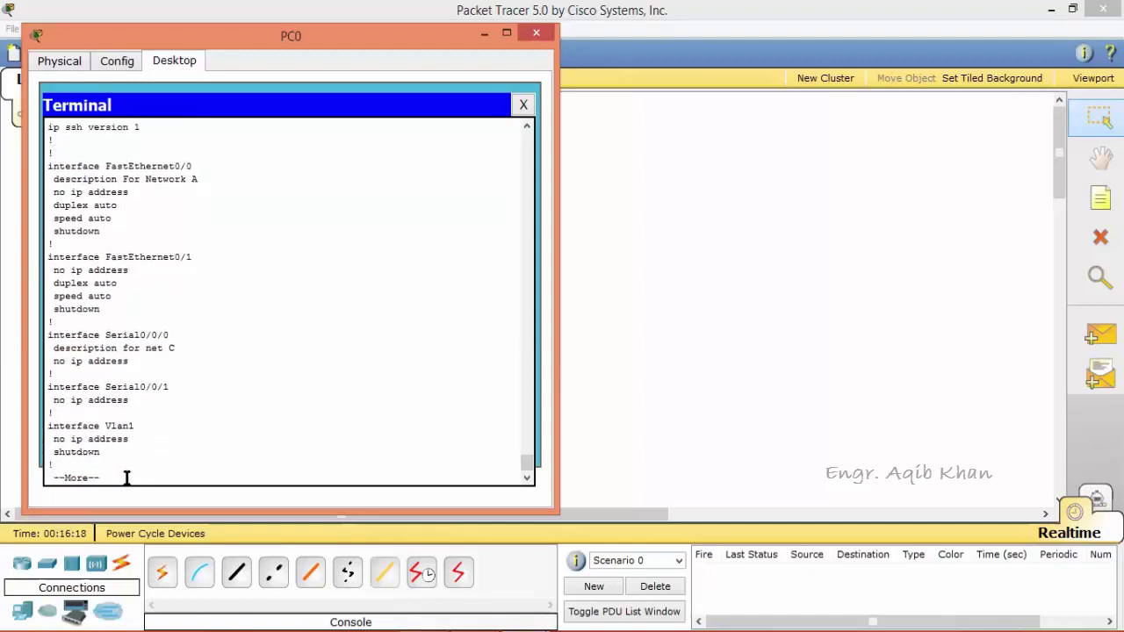
pyautogui.press('Return')
pyautogui.press('Return')
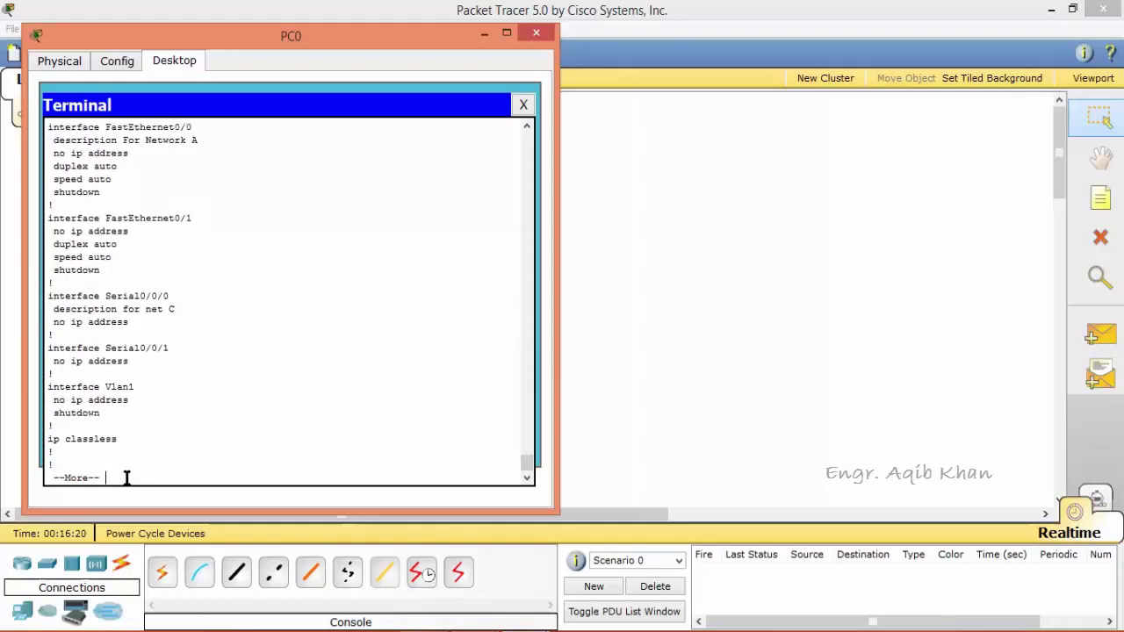
pyautogui.press('Return')
pyautogui.press('Return')
pyautogui.press('Return')
pyautogui.press('Return')
pyautogui.press('Return')
pyautogui.press('Return')
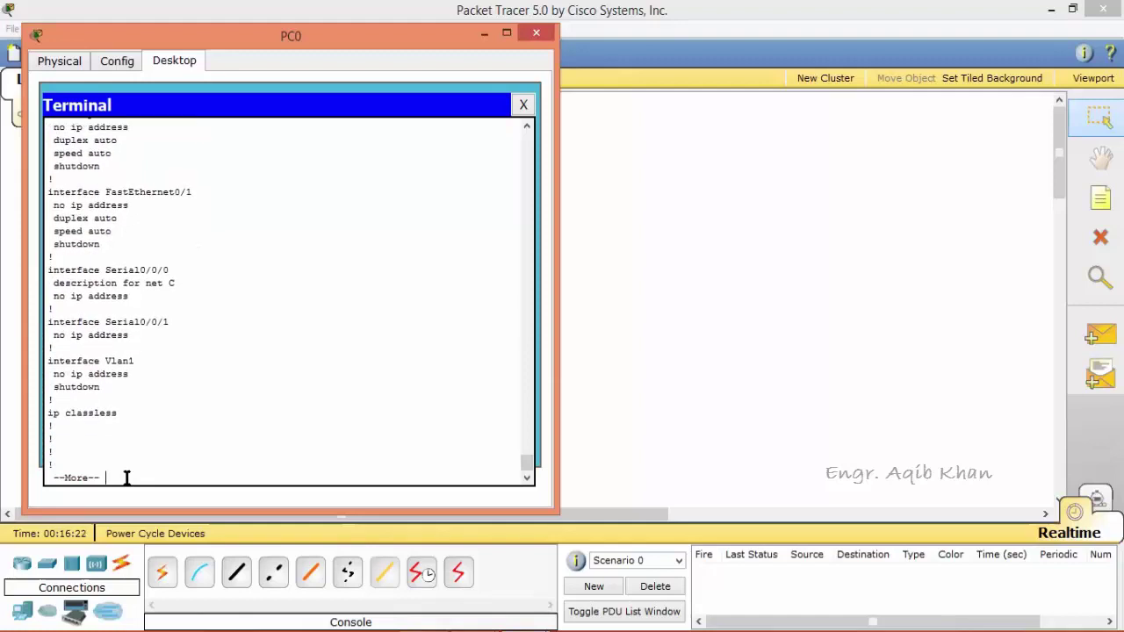
pyautogui.press('Return')
pyautogui.press('Return')
pyautogui.press('Return')
pyautogui.press('Return')
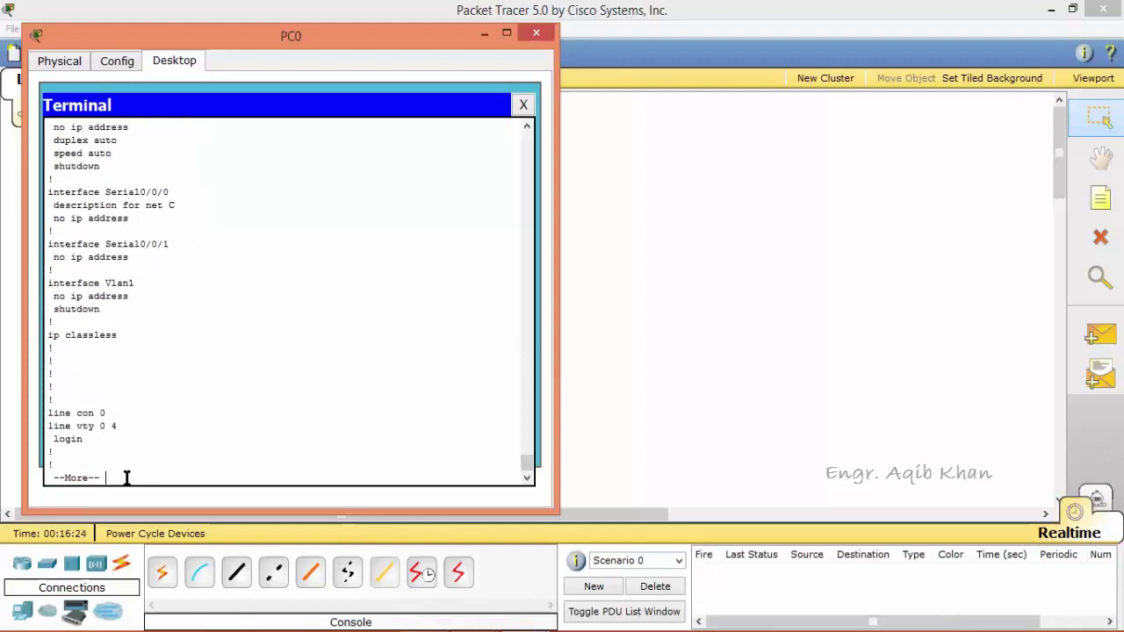
pyautogui.press('Return')
pyautogui.press('Return')
pyautogui.press('Return')
pyautogui.press('Return')
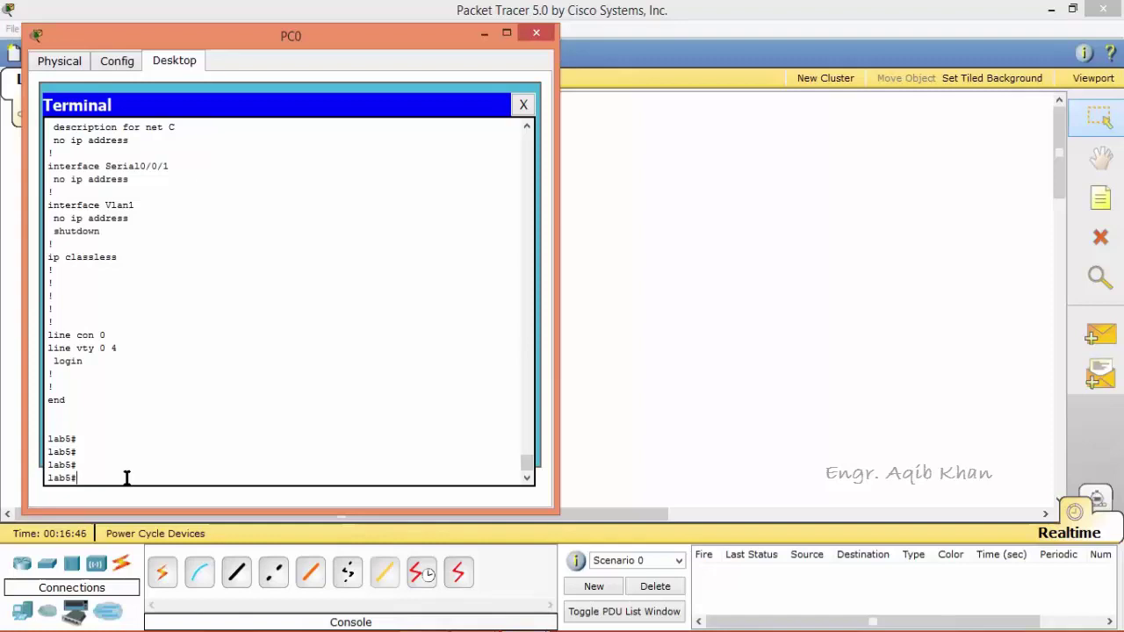
pyautogui.write('configure terminal')
# Set an enable secret password, log out, then request enable again to reach the Password prompt.
pyautogui.press('Return')
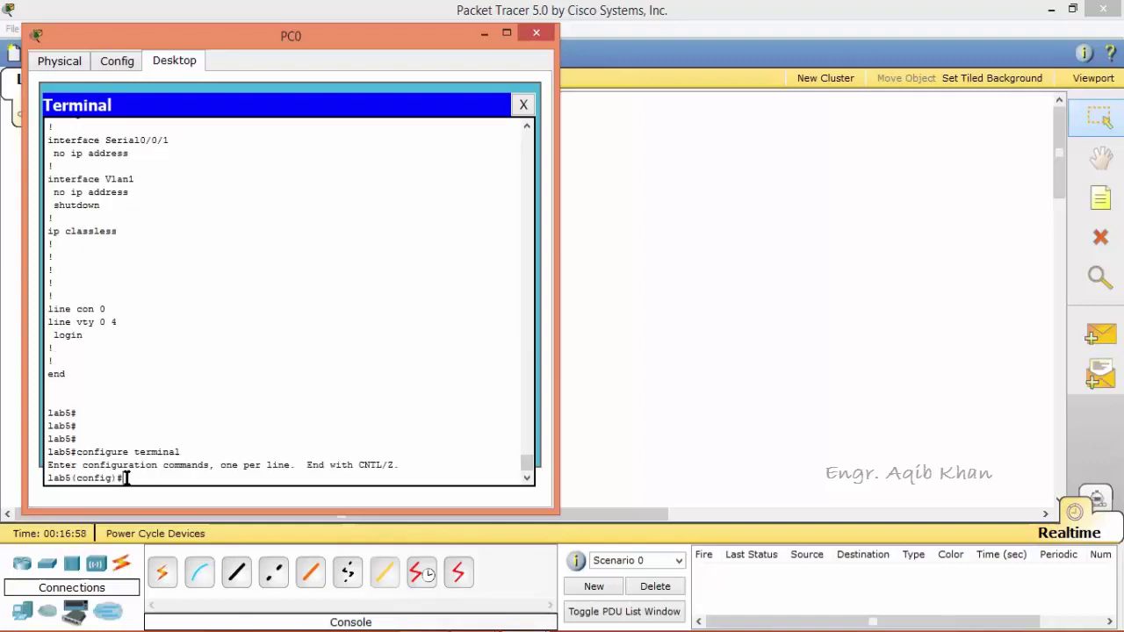
pyautogui.write('enable secret khan')
pyautogui.press('Return')
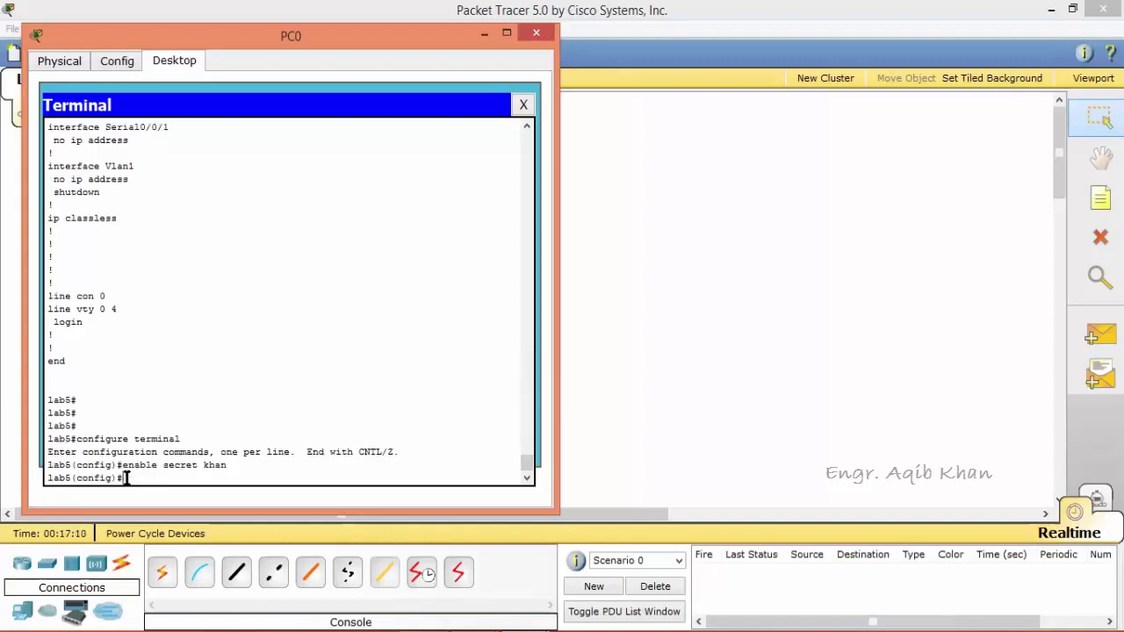
pyautogui.write('exit')
pyautogui.press('Return')
pyautogui.write('exit')
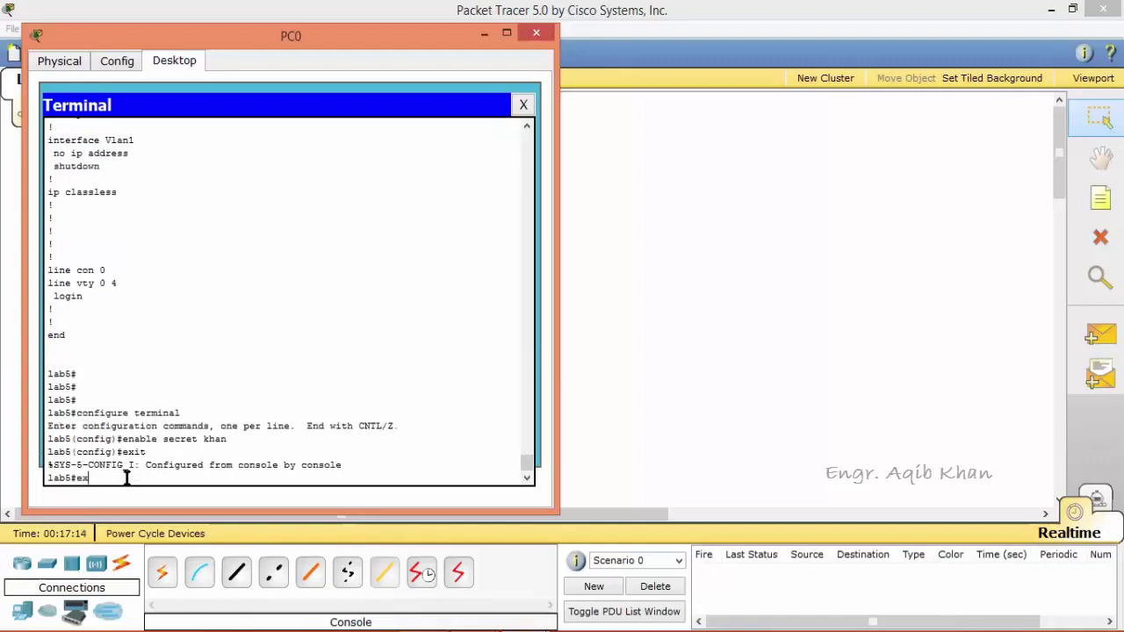
pyautogui.press('Return')
pyautogui.press('Return')
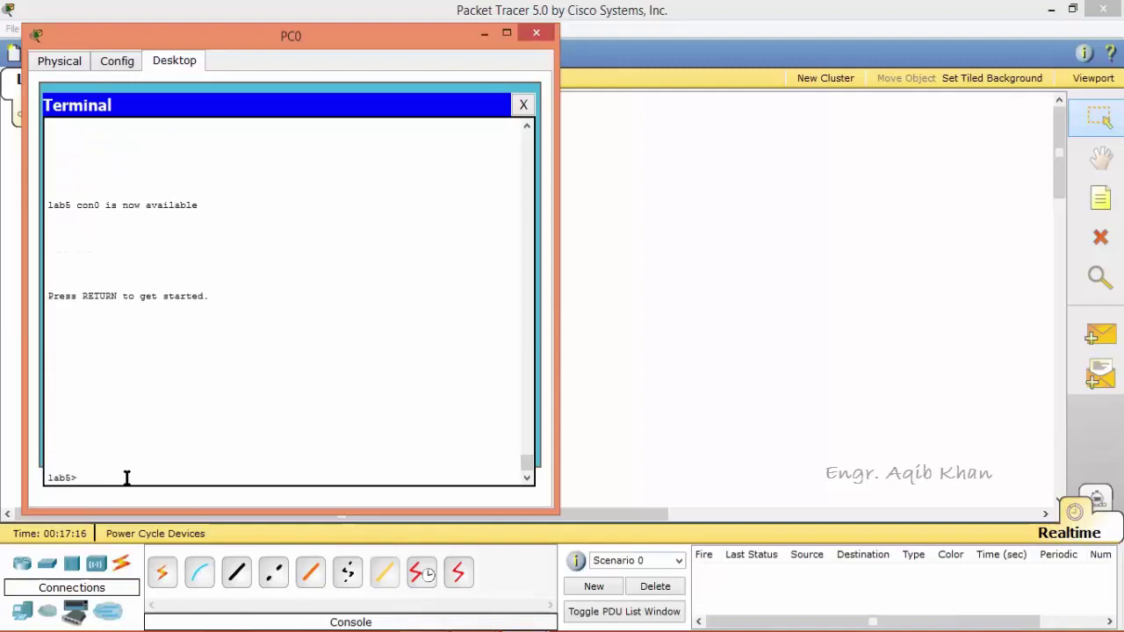
pyautogui.write('enable')
pyautogui.press('Return')
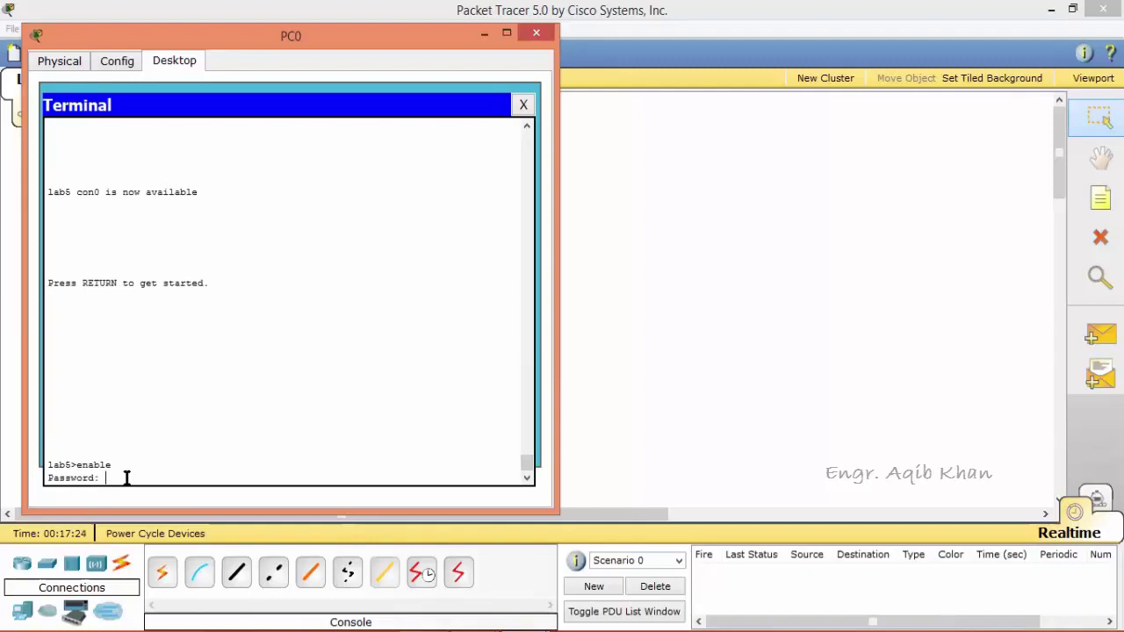
# Enter the enable secret to reach the lab5# prompt, then type configure terminal.
pyautogui.press('Return')
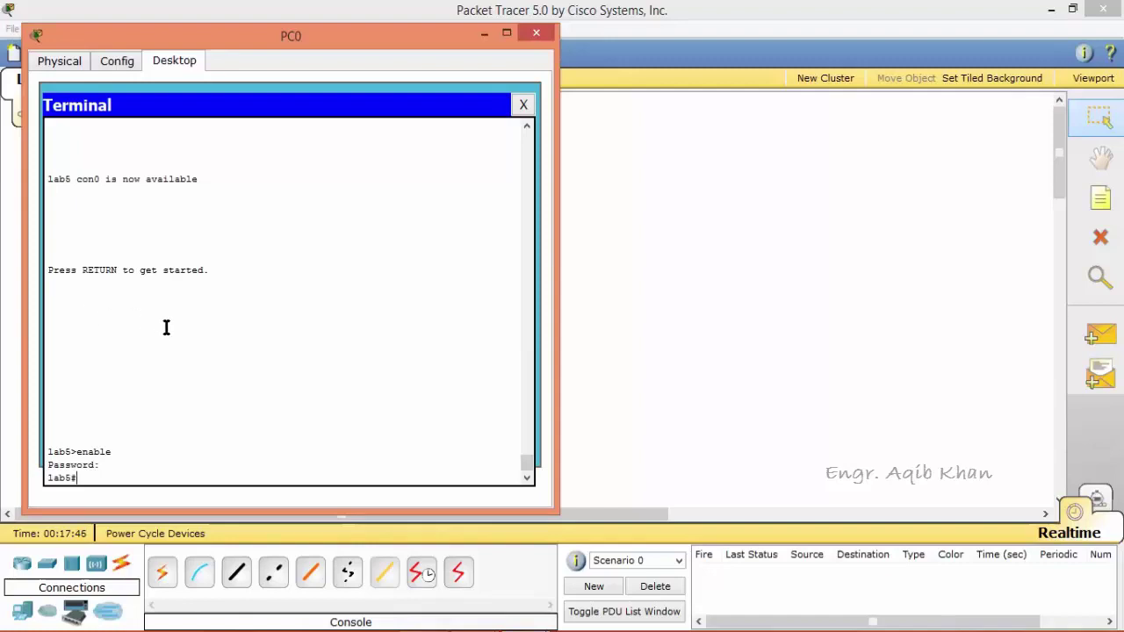
pyautogui.write('enable')
pyautogui.press('BackSpace')
pyautogui.press('BackSpace')
pyautogui.press('BackSpace')
pyautogui.press('BackSpace')
pyautogui.press('BackSpace')
pyautogui.press('BackSpace')
pyautogui.write('configure terminal')
# Set a password on console line 0 and require login on it.
pyautogui.press('Return')
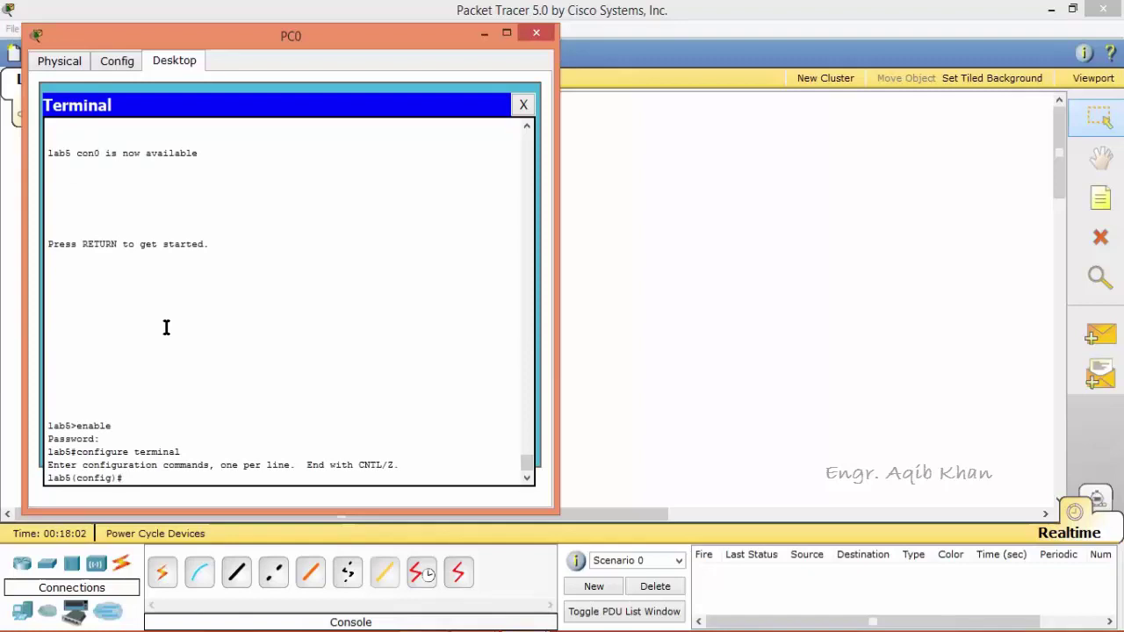
pyautogui.write('line con 0')
pyautogui.press('Return')
pyautogui.write('pa')
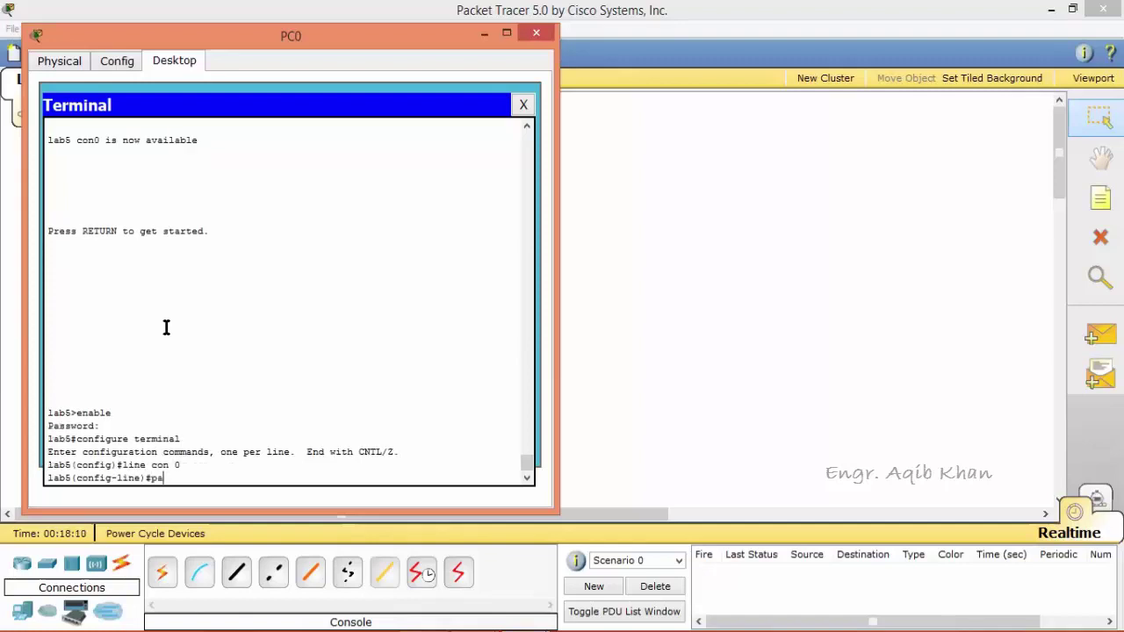
pyautogui.write('ssword class')
pyautogui.press('Return')
pyautogui.write('lo')
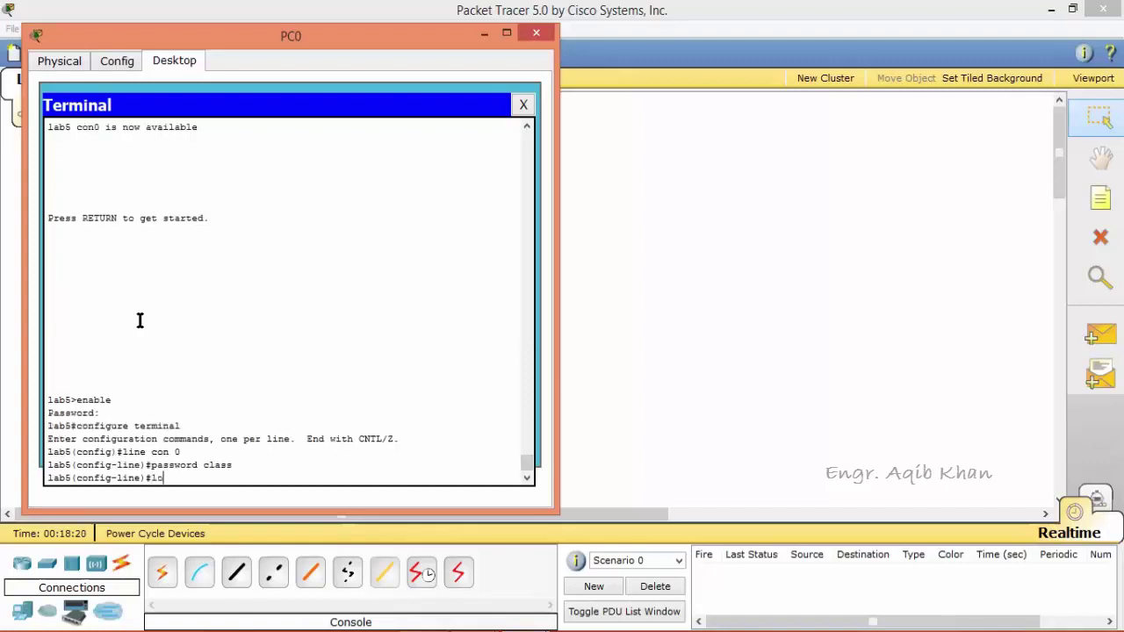
pyautogui.write('gin')
pyautogui.press('Return')
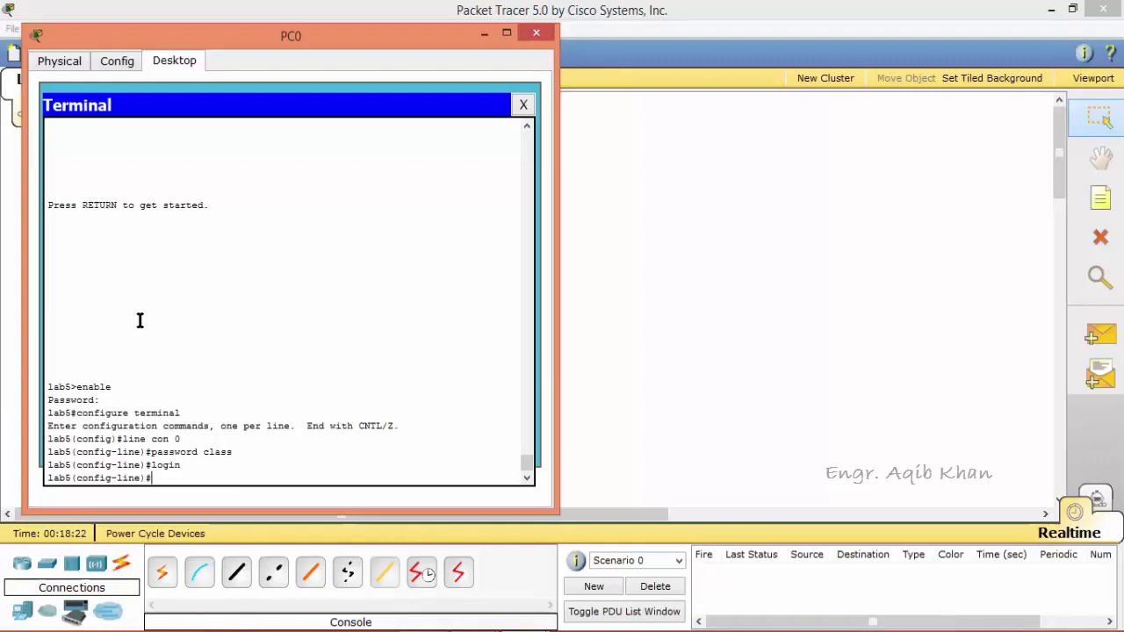
# Exit the line and global configuration modes and log out of the lab5 session.
pyautogui.write('ex')
pyautogui.write('it')
pyautogui.press('Return')
pyautogui.write('exit')
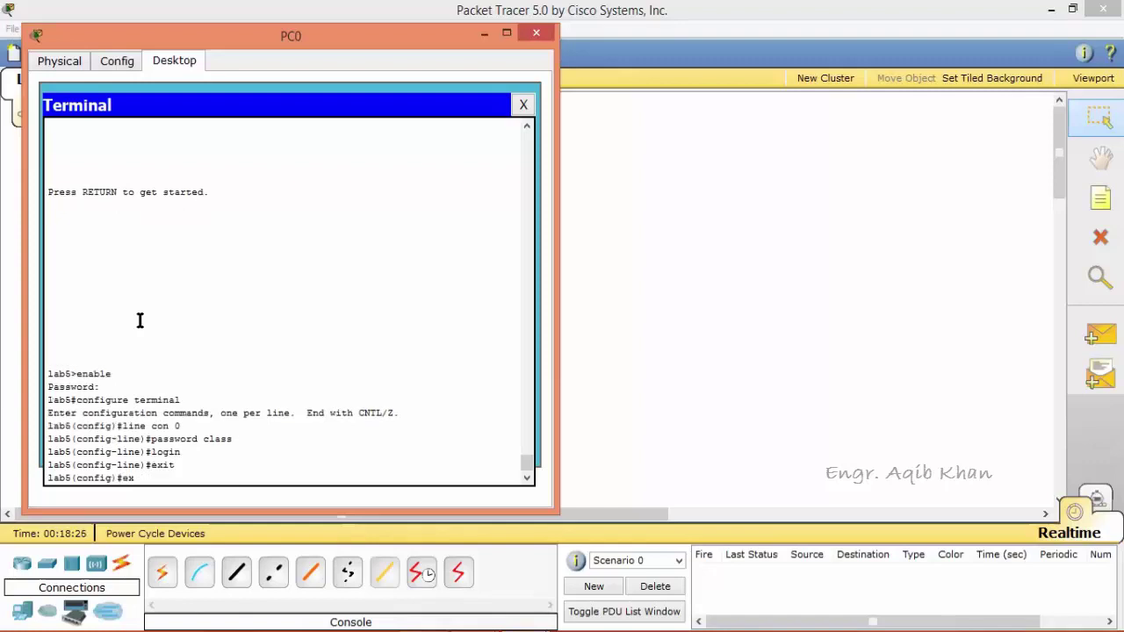
pyautogui.press('Return')
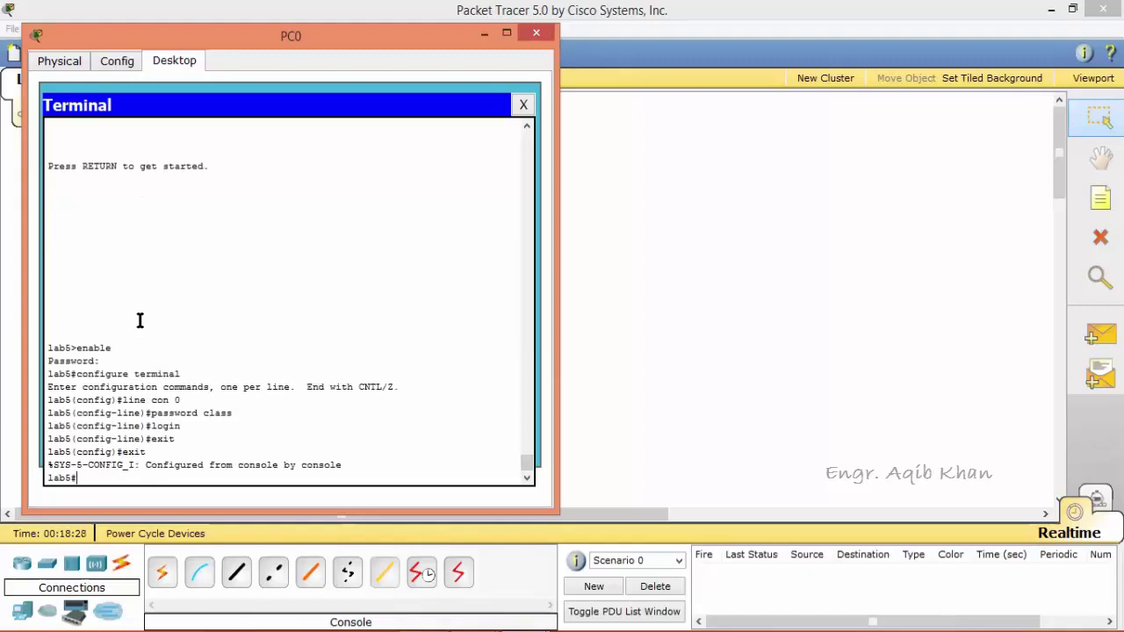
pyautogui.write('exit')
pyautogui.press('Return')
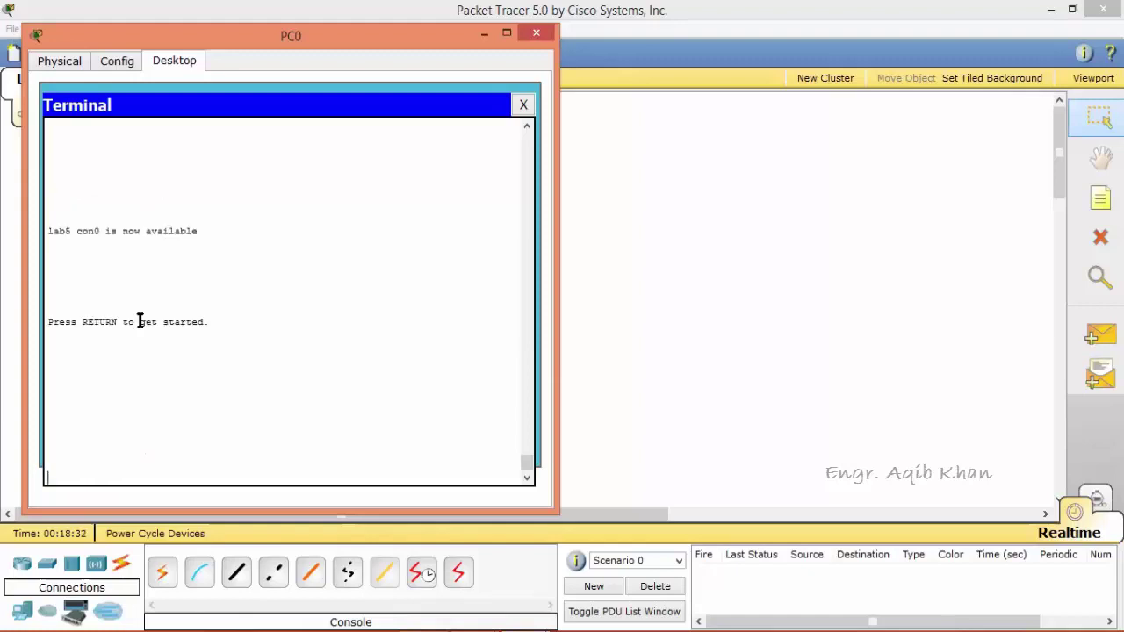
# Log in with the console password, enable with the secret, and type show running-config.
pyautogui.press('Return')
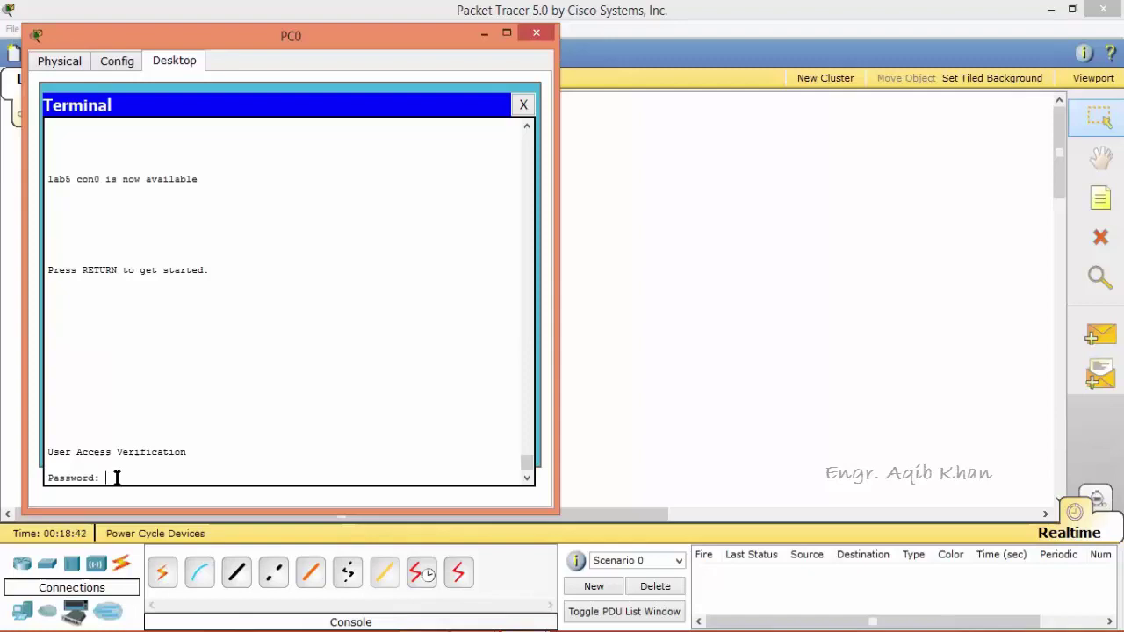
pyautogui.press('Return')
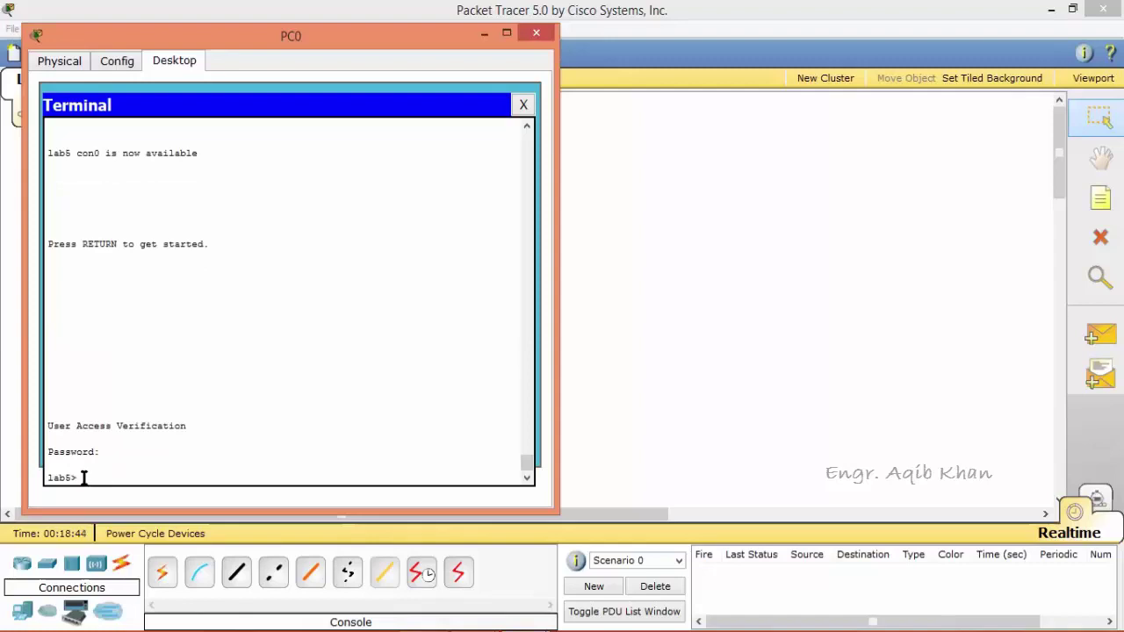
pyautogui.write('enable')
pyautogui.press('Return')
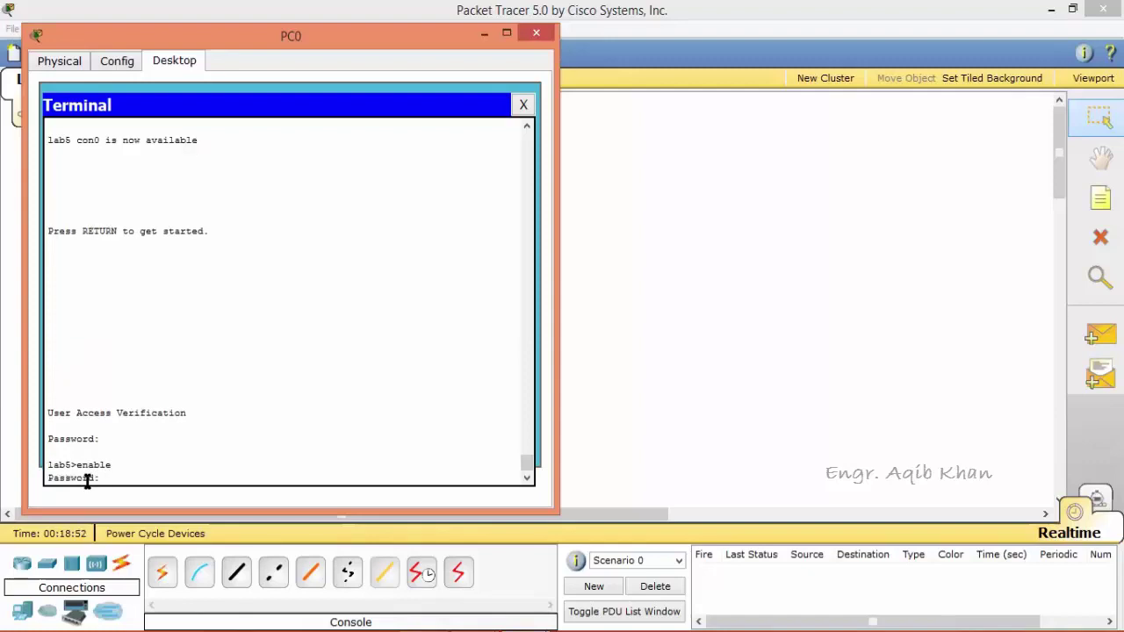
pyautogui.press('Return')
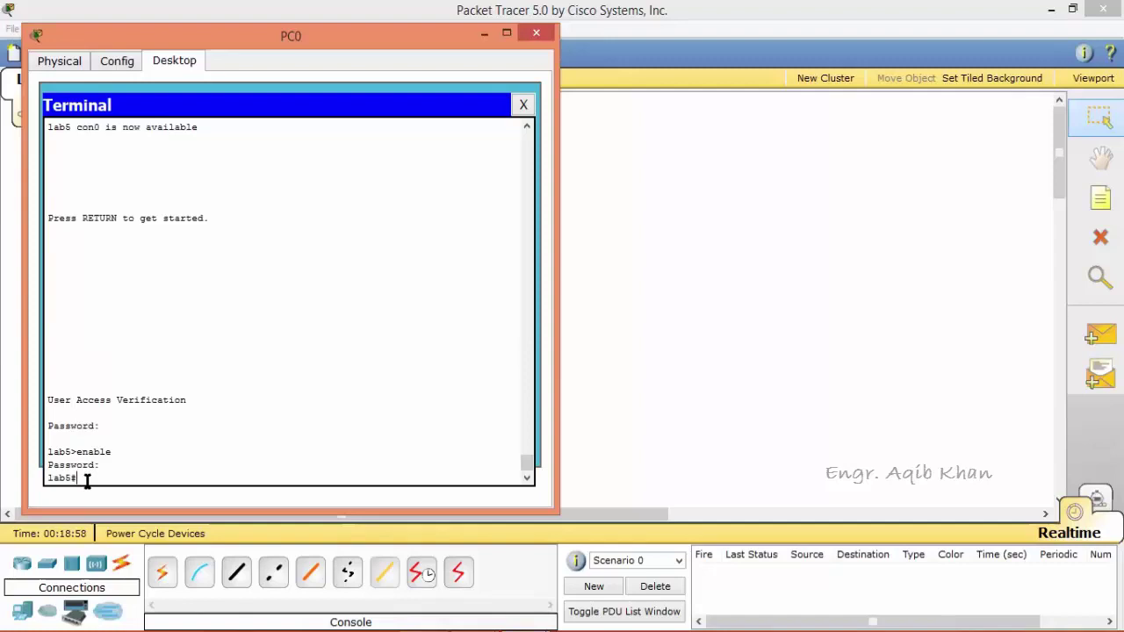
pyautogui.write('show running-config')
# Display lab5's running configuration, paging through to its end.
pyautogui.press('Return')
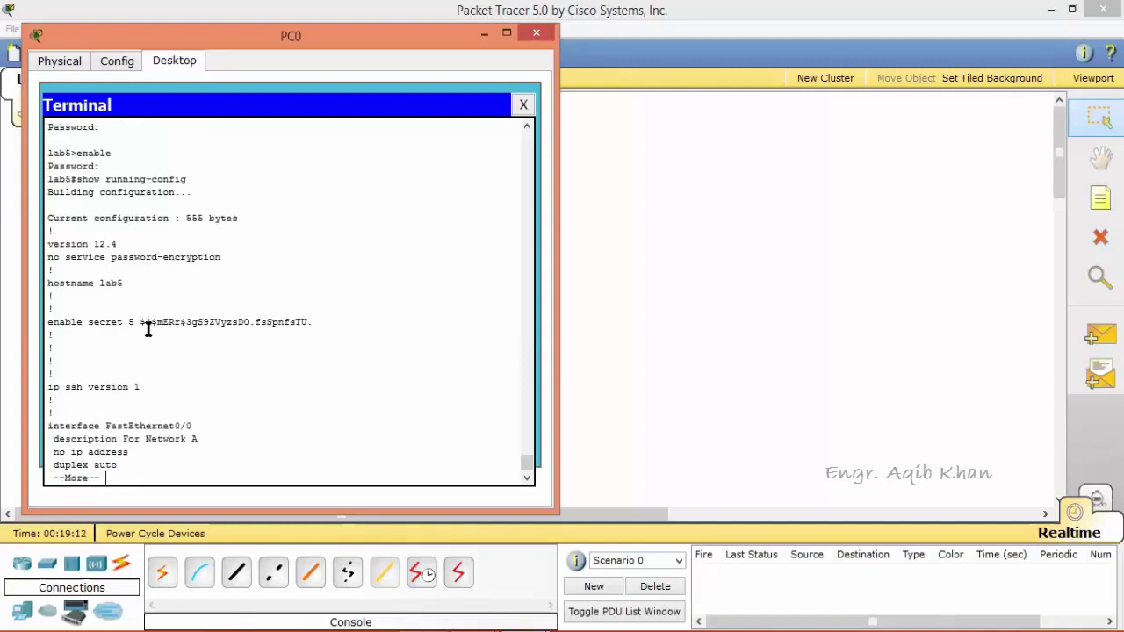
pyautogui.press('Return')
pyautogui.press('Return')
pyautogui.press('Return')
pyautogui.press('Return')
pyautogui.press('Return')
pyautogui.press('Return')
pyautogui.press('Return')
pyautogui.press('Return')
pyautogui.press('Return')
pyautogui.press('Return')
pyautogui.press('Return')
pyautogui.press('Return')
pyautogui.press('Return')
pyautogui.press('Return')
pyautogui.press('Return')
pyautogui.press('Return')
pyautogui.press('Return')
pyautogui.press('Return')
pyautogui.press('Return')
pyautogui.press('Return')
pyautogui.press('Return')
pyautogui.press('Return')
pyautogui.press('Return')
pyautogui.press('Return')
pyautogui.press('Return')
pyautogui.press('Return')
pyautogui.press('Return')
pyautogui.press('Return')
pyautogui.press('Return')
pyautogui.press('Return')
pyautogui.press('Return')
pyautogui.press('Return')
pyautogui.press('Return')
pyautogui.press('Return')
pyautogui.press('Return')
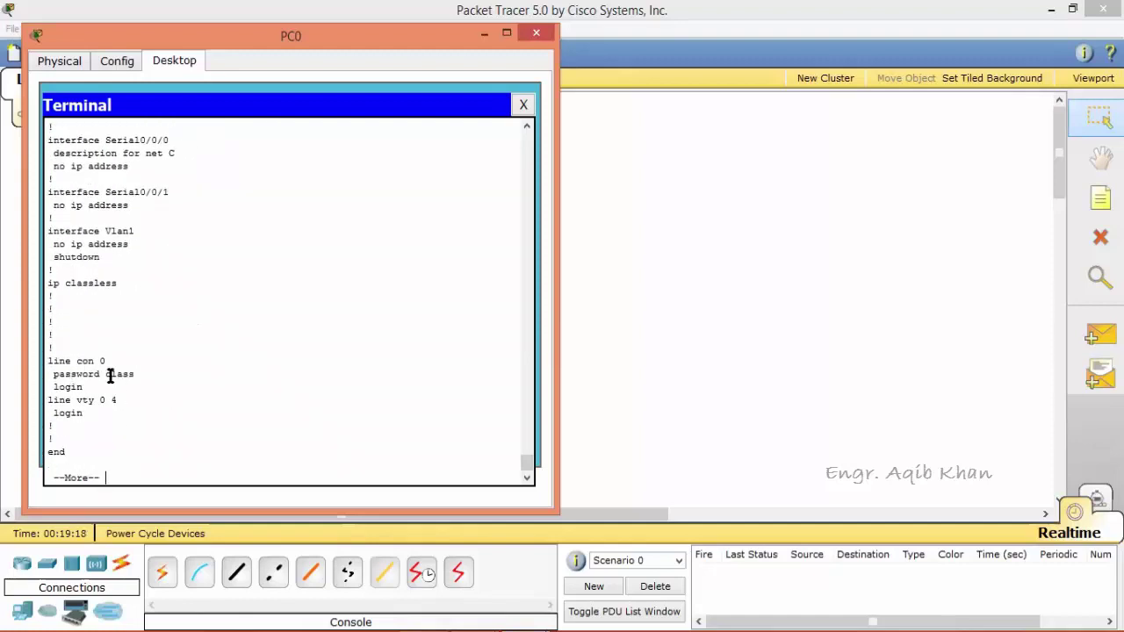
pyautogui.press('Return')
pyautogui.press('Return')
pyautogui.press('Return')
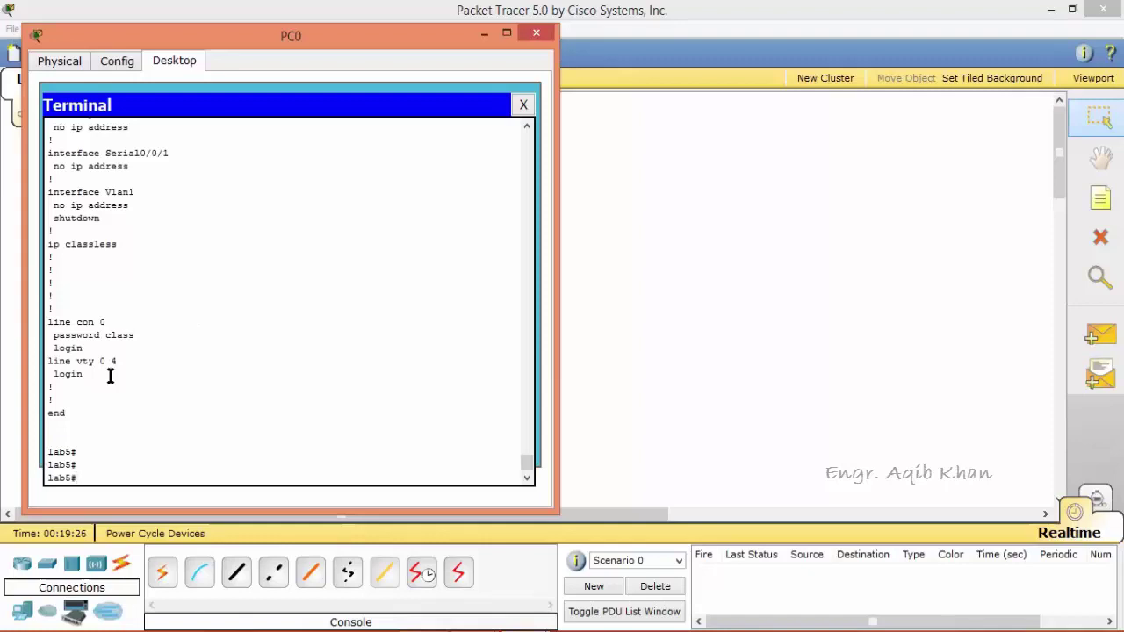
# Scroll the terminal output to review the console line 0 password and login lines.
pyautogui.click(530, 137)
pyautogui.click(530, 134)
pyautogui.click(530, 135)
pyautogui.click(530, 134)
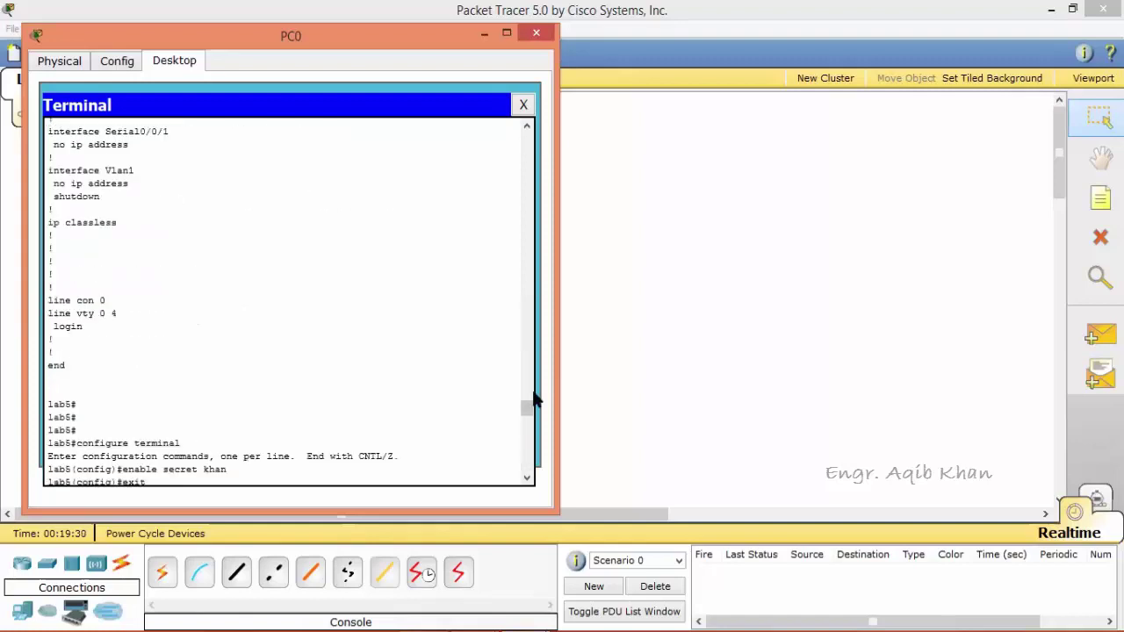
pyautogui.click(527, 444)
pyautogui.scroll(4, 527, 451)
pyautogui.click(526, 477)
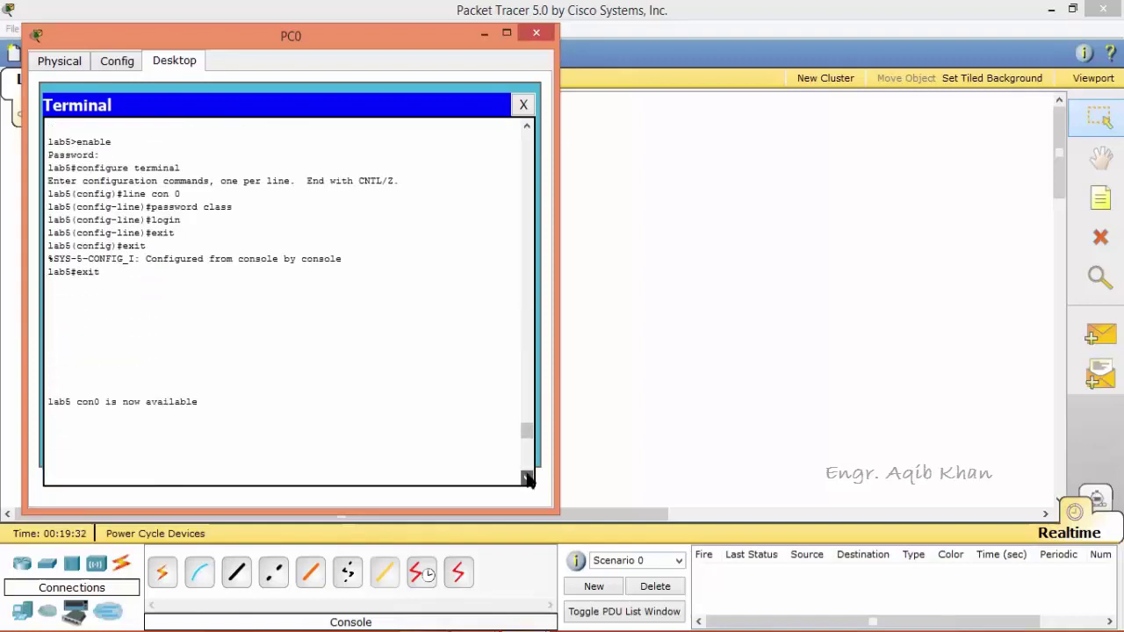
pyautogui.click(527, 477)
pyautogui.click(527, 465)
pyautogui.click(527, 465)
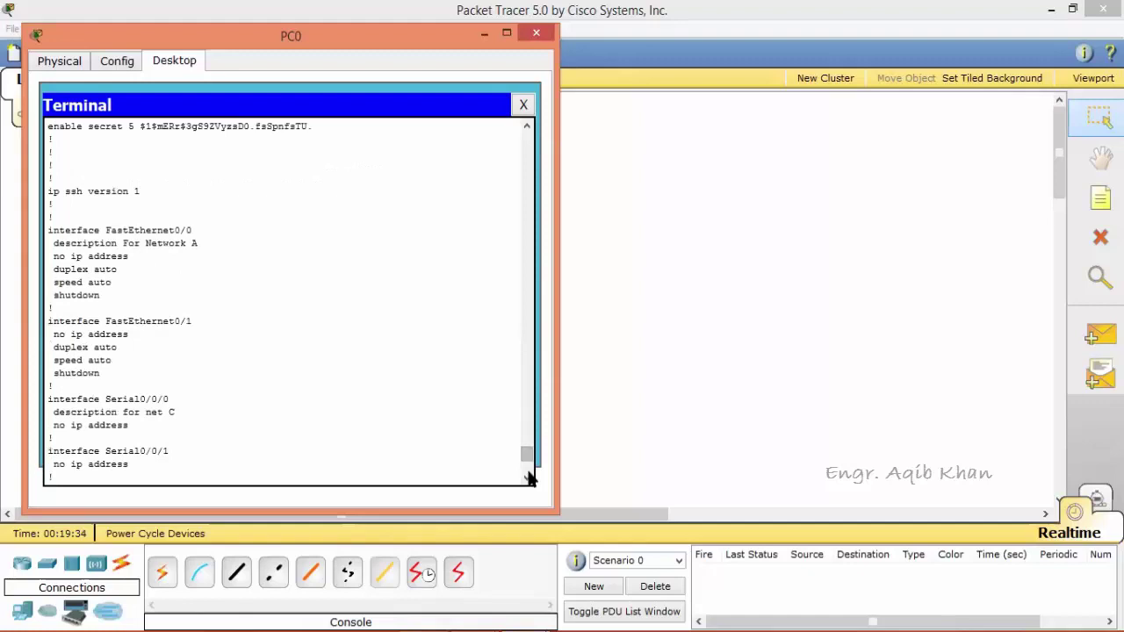
pyautogui.click(527, 477)
pyautogui.click(527, 477)
pyautogui.click(527, 477)
pyautogui.click(526, 477)
pyautogui.click(527, 476)
pyautogui.click(527, 477)
pyautogui.click(527, 477)
pyautogui.click(527, 477)
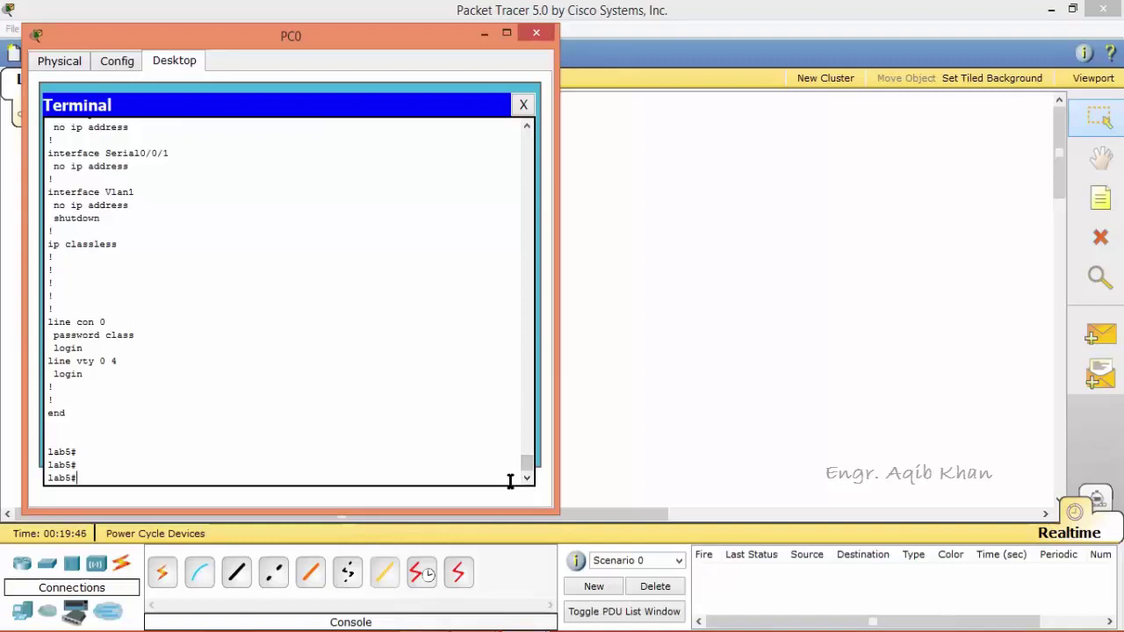
# List lab5's privileged exec commands with ?, then type configure terminal.
pyautogui.write('?')
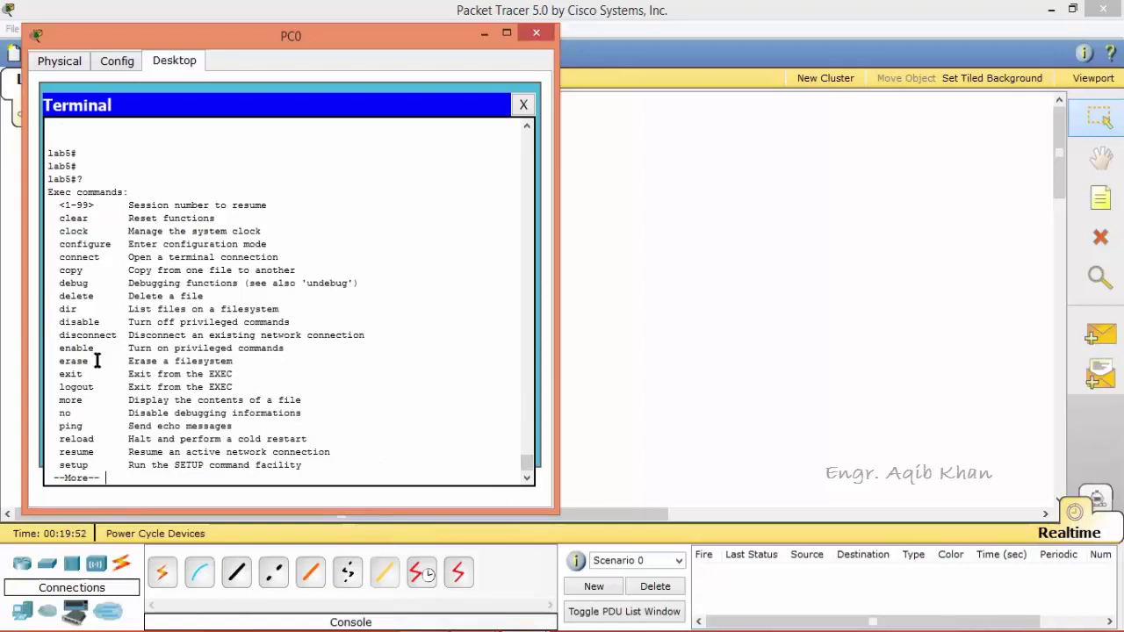
pyautogui.press('Return')
pyautogui.press('Return')
pyautogui.press('Return')
pyautogui.press('Return')
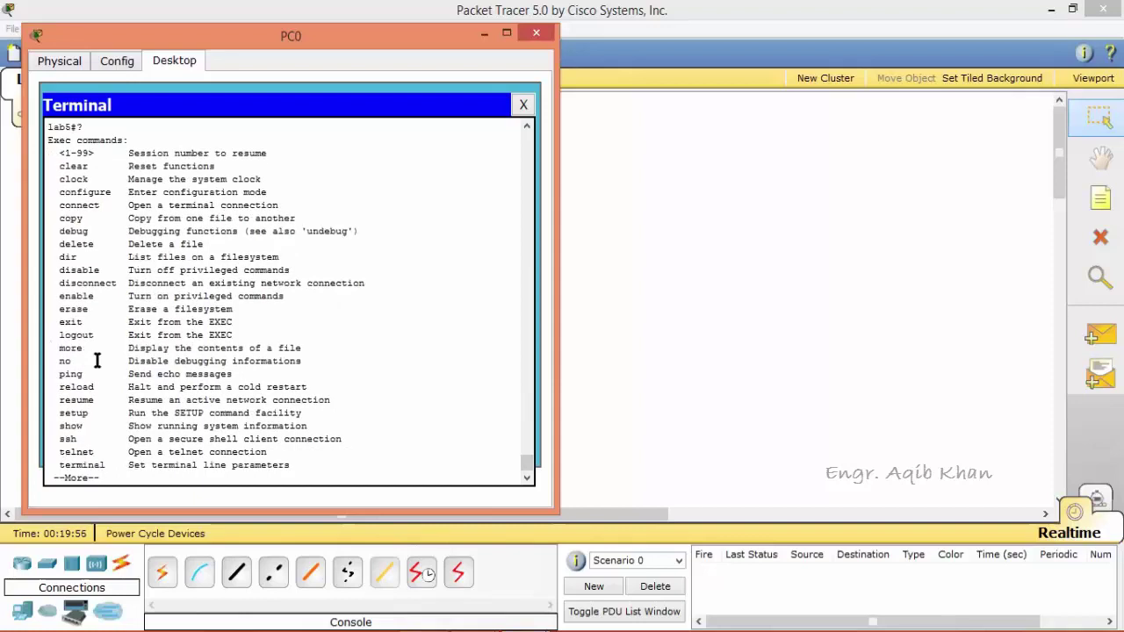
pyautogui.press('Return')
pyautogui.press('Return')
pyautogui.press('Return')
pyautogui.press('Return')
pyautogui.press('Return')
pyautogui.press('Return')
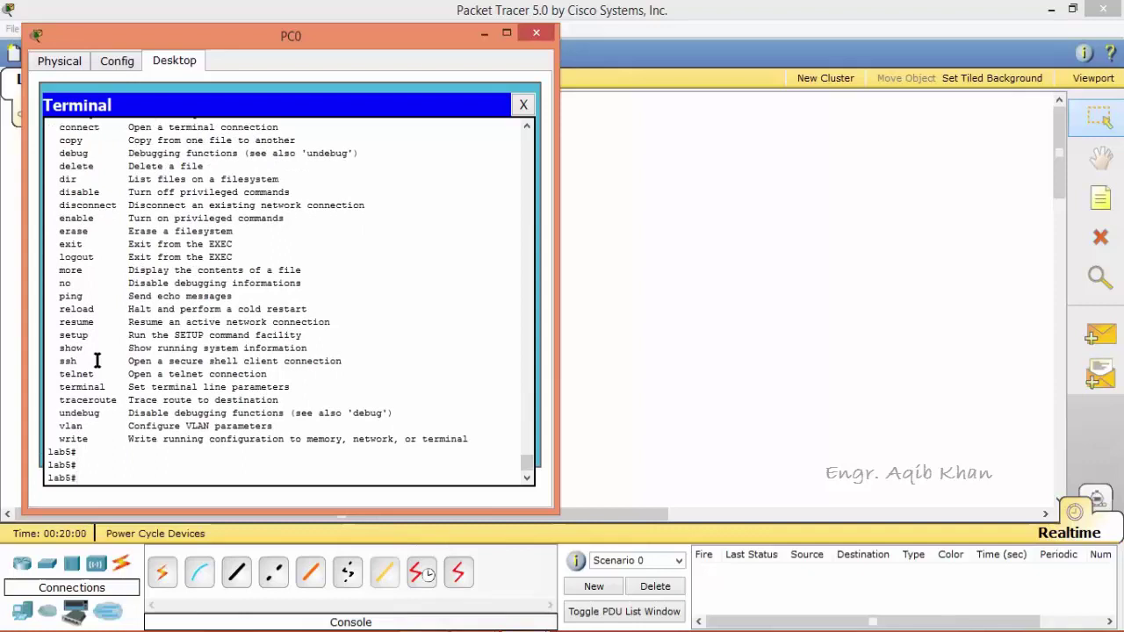
pyautogui.write('configure terminal')
# In global configuration, view help for config commands, then banner and banner motd options.
pyautogui.press('Return')
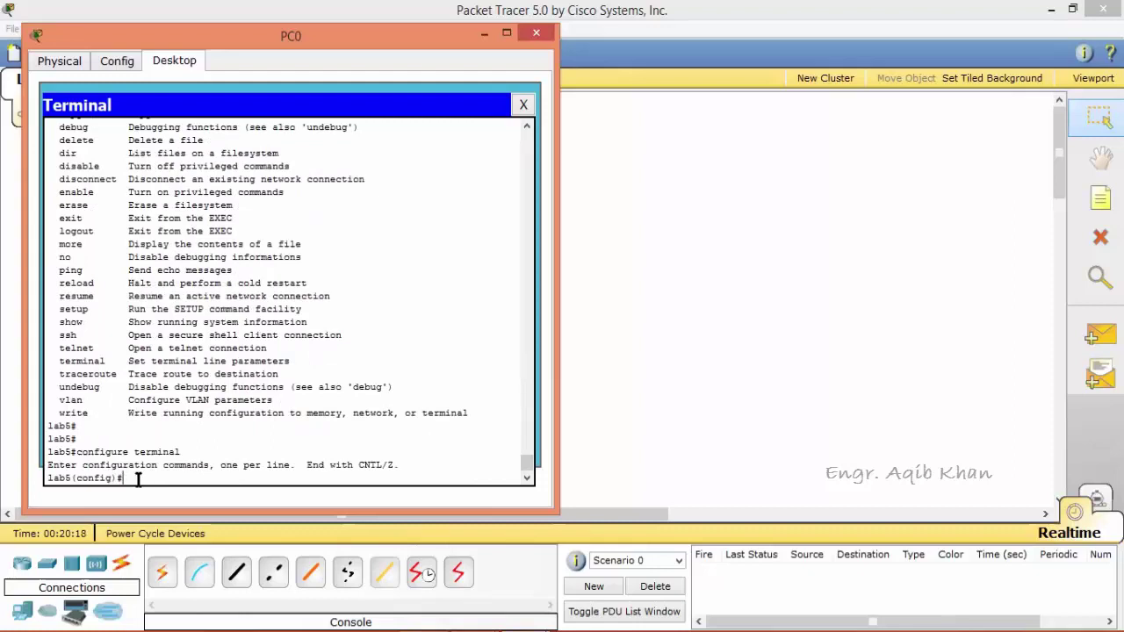
pyautogui.write('?')
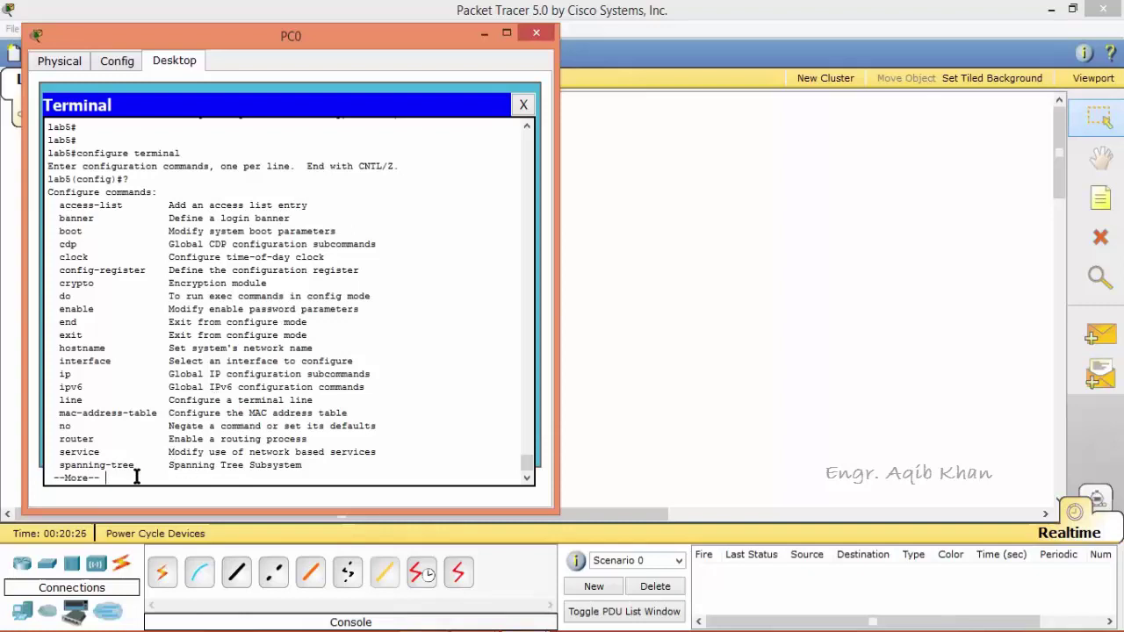
pyautogui.press('Return')
pyautogui.press('Return')
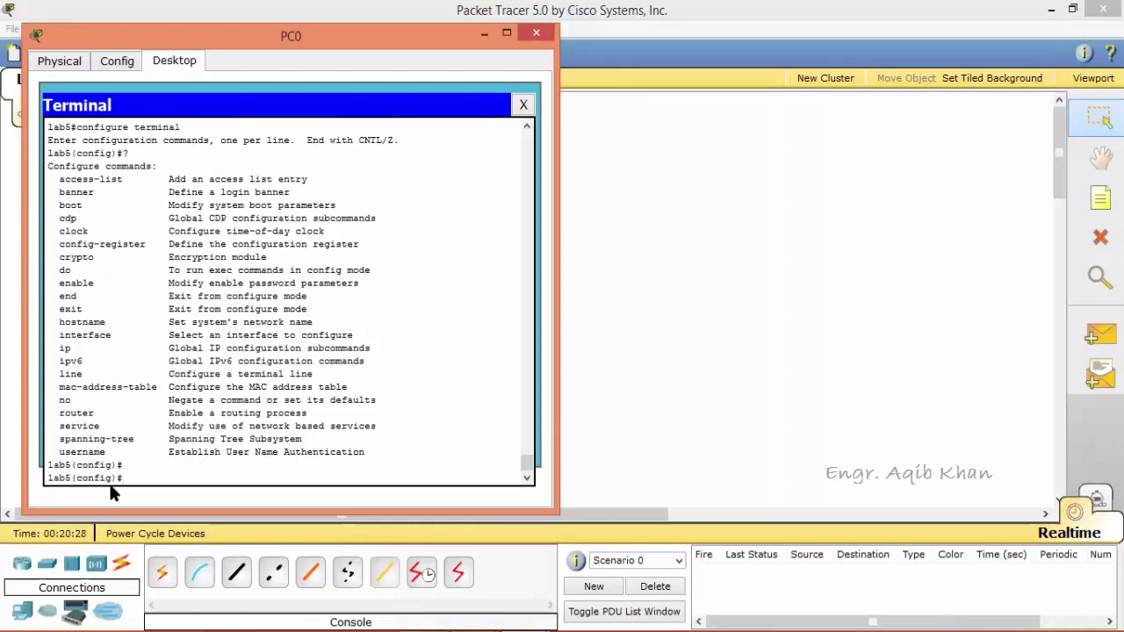
pyautogui.write('banner')
pyautogui.press('Return')
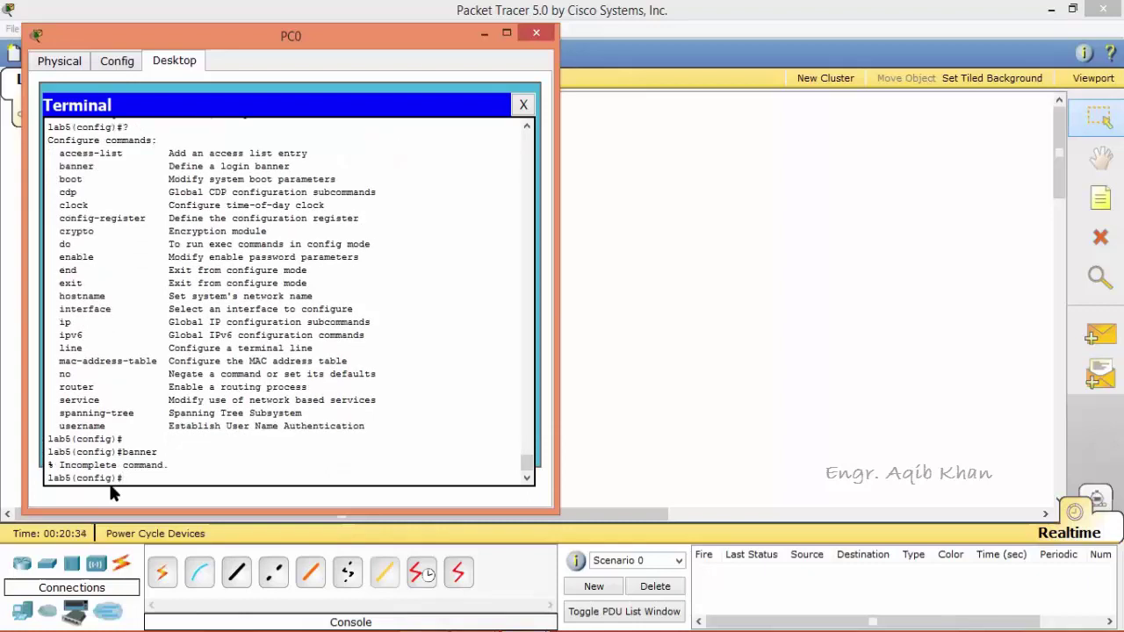
pyautogui.press('Up')
pyautogui.write('?')
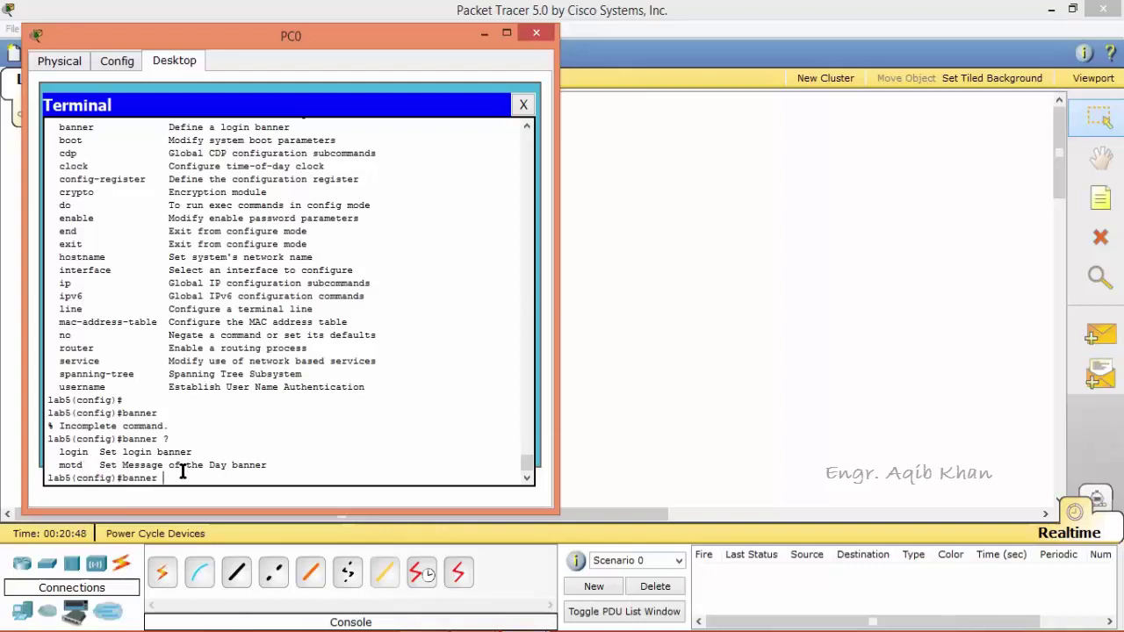
pyautogui.write('motd ?')
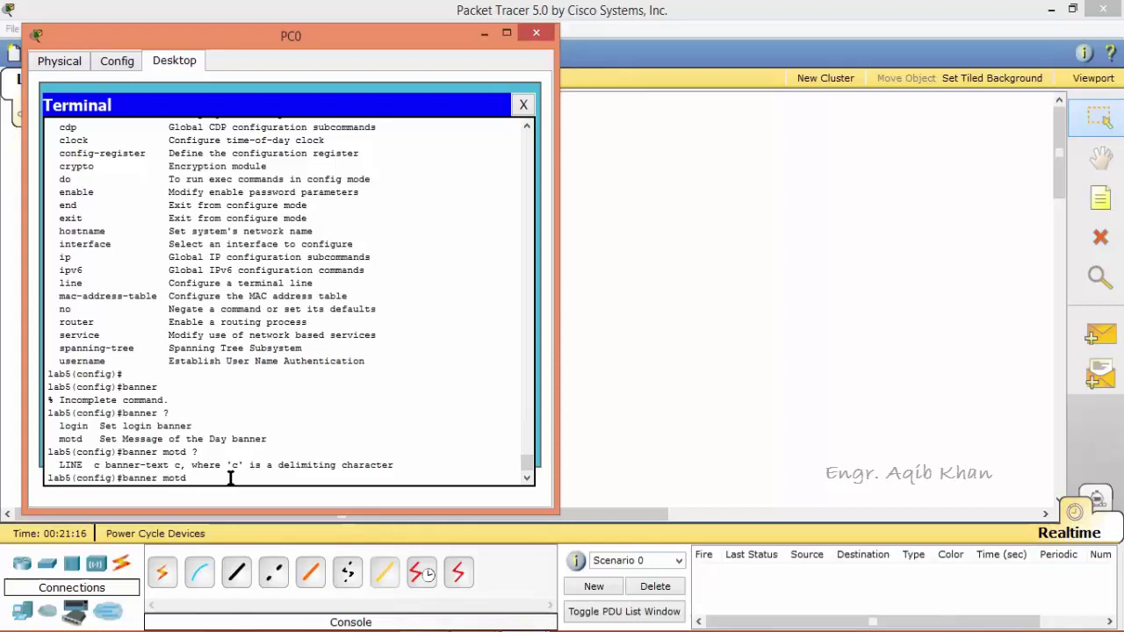
# Set the MOTD banner to 'computer Networks Lab' using $ delimiters.
pyautogui.write('$ ')
pyautogui.write('W')
pyautogui.write('e')
pyautogui.press('BackSpace')
pyautogui.press('BackSpace')
pyautogui.write('computer Networks Lab')
pyautogui.write('$')
pyautogui.press('Return')
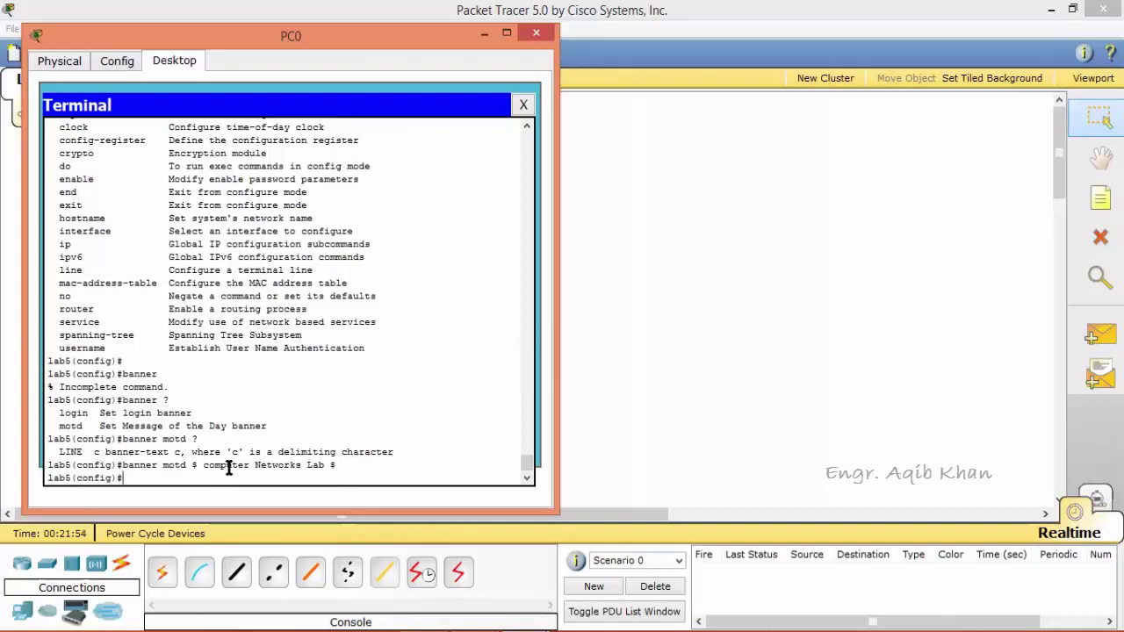
# Exit configuration mode and log out so the new banner appears at login.
pyautogui.write('exit')
pyautogui.press('Return')
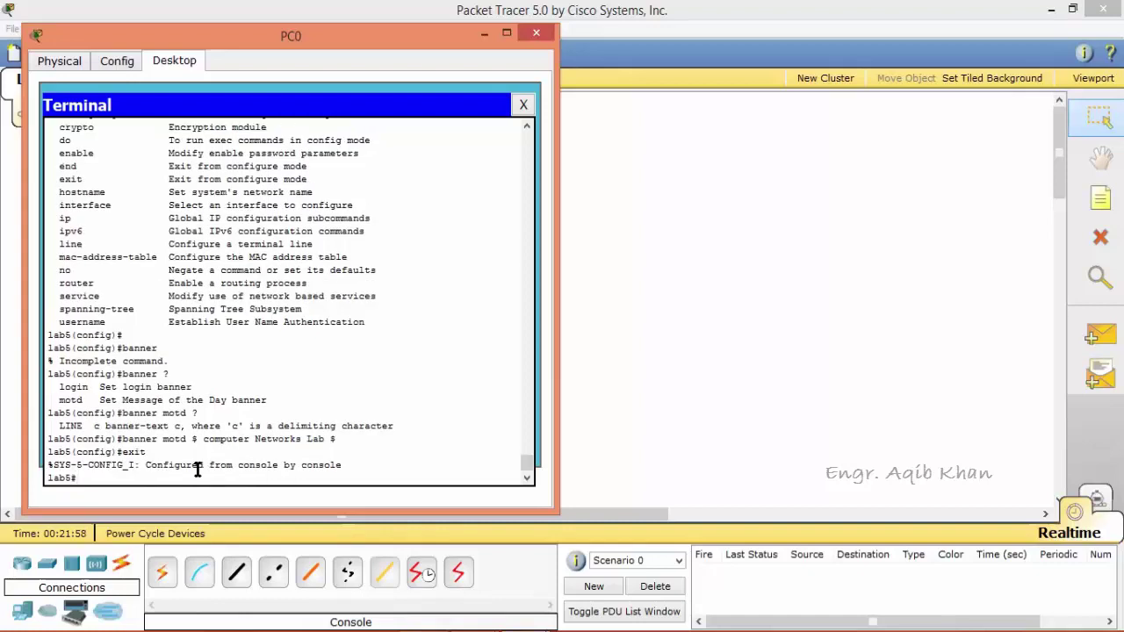
pyautogui.write('exit')
pyautogui.press('Return')
pyautogui.press('Return')
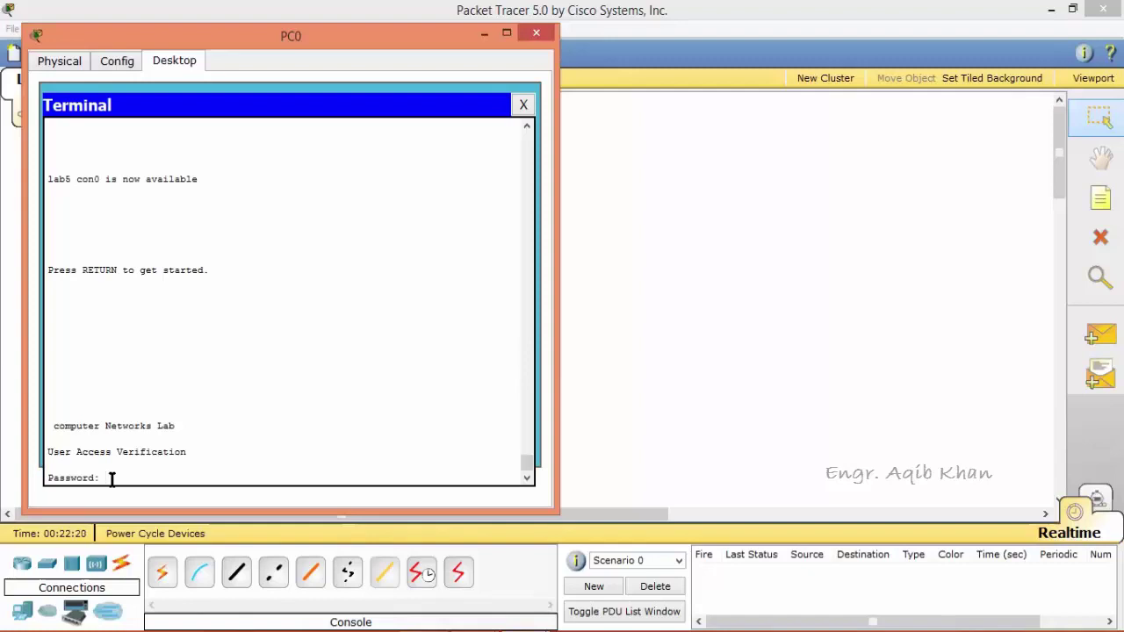
# Log in past the console and enable passwords and display lab5's running configuration.
pyautogui.press('Return')
pyautogui.write('e')
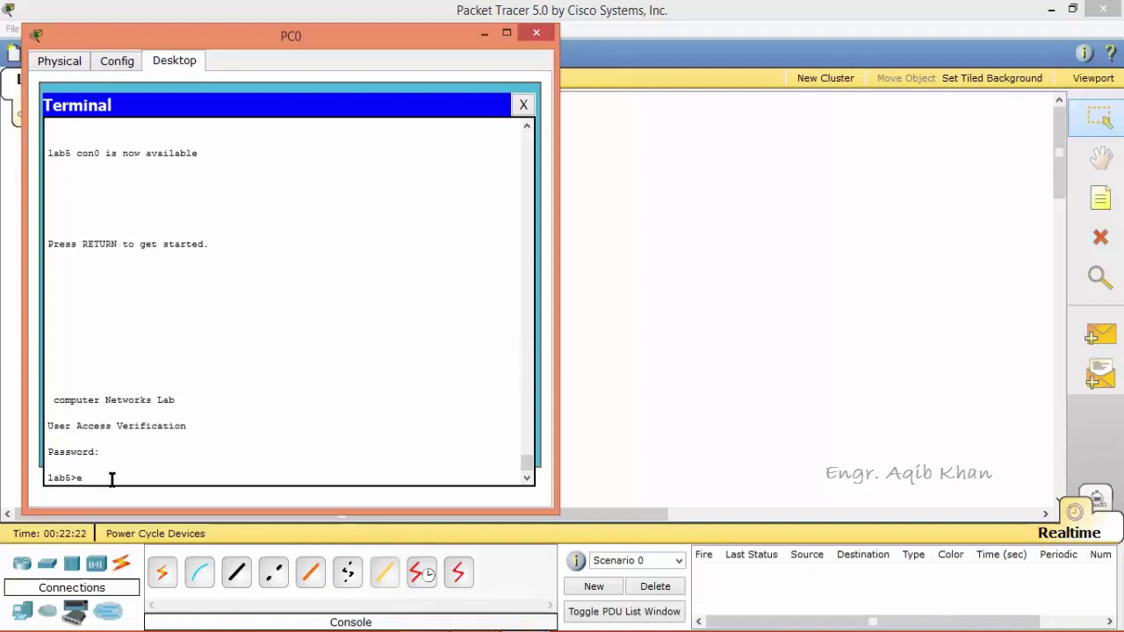
pyautogui.write('nable')
pyautogui.press('Return')
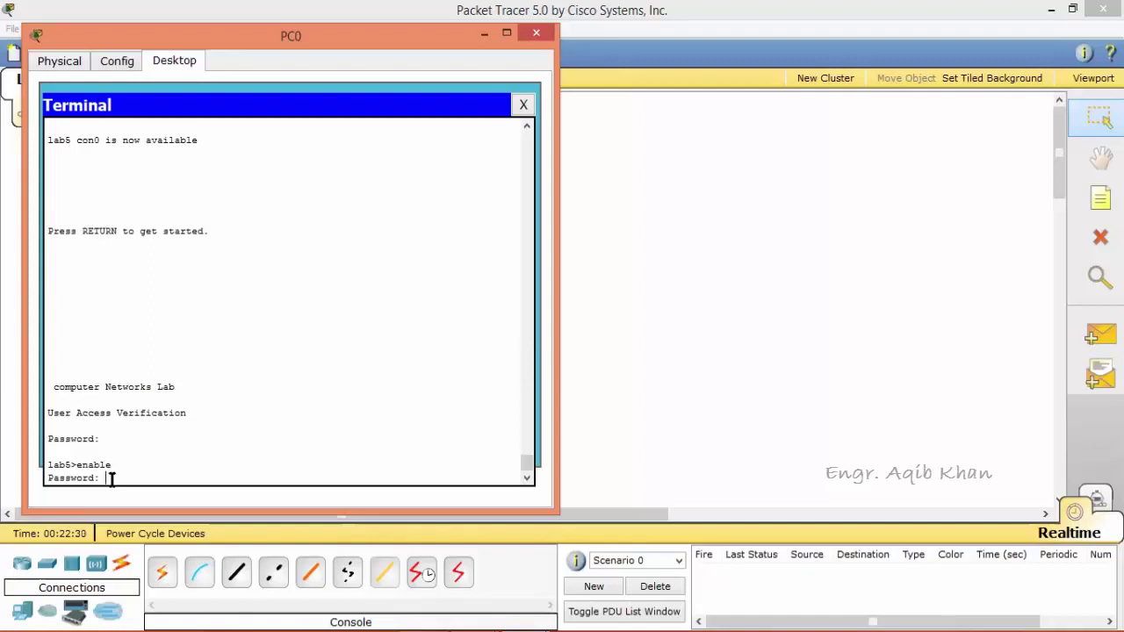
pyautogui.press('Return')
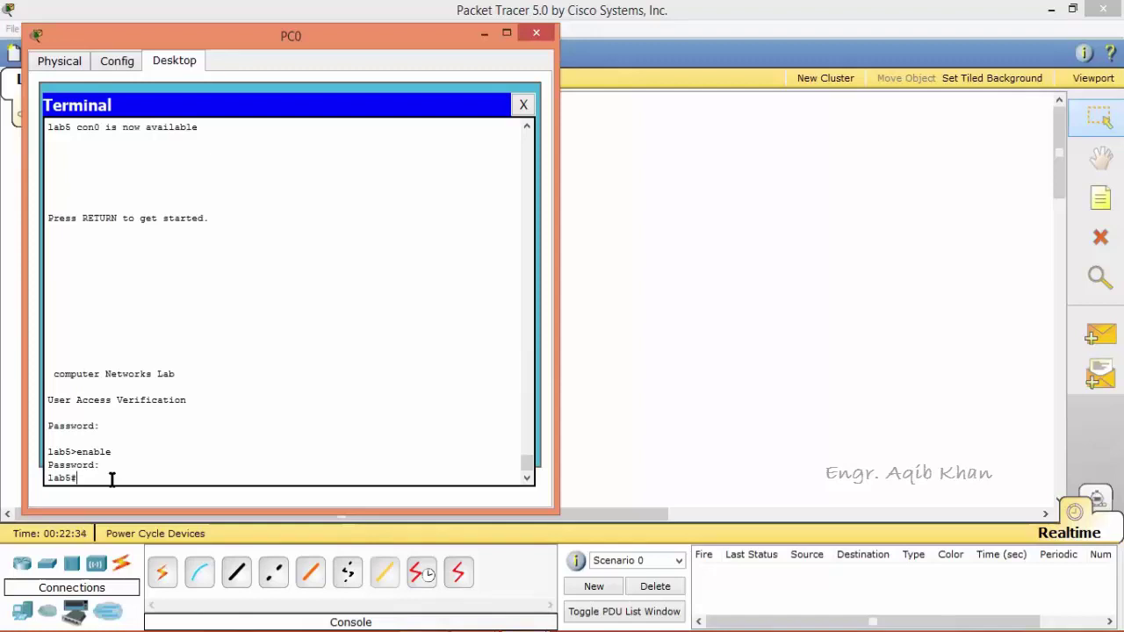
pyautogui.write('show running-config')
pyautogui.press('Return')
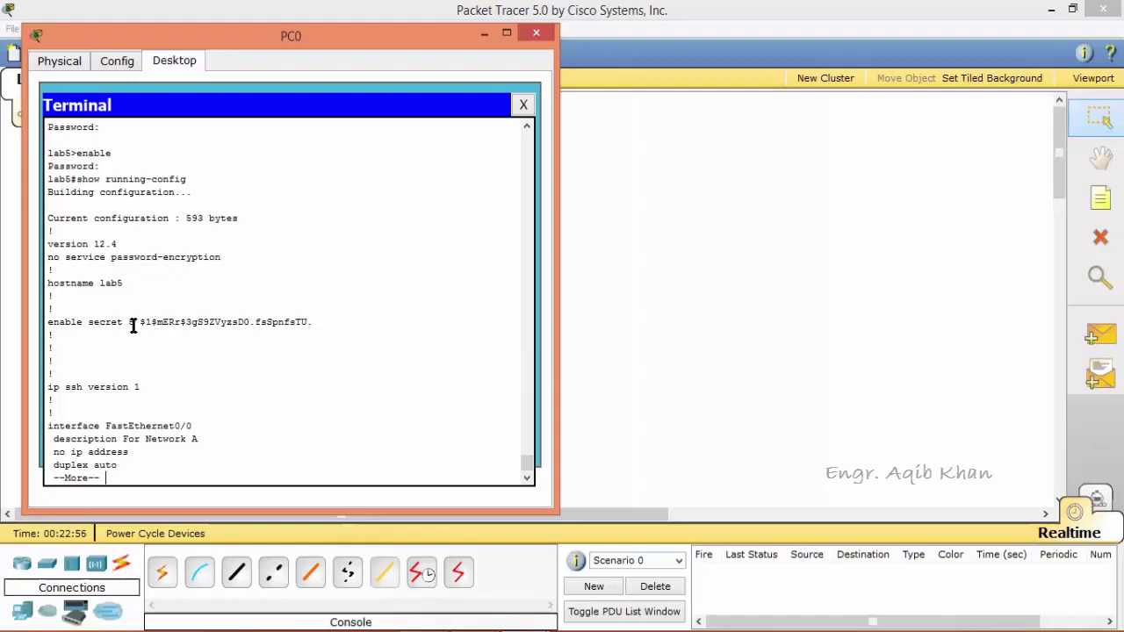
# Page the 593-byte running configuration to its end, then type show startup-config.
pyautogui.press('Return')
pyautogui.press('Return')
pyautogui.press('Return')
pyautogui.press('Return')
pyautogui.press('Return')
pyautogui.press('Return')
pyautogui.press('Return')
pyautogui.press('Return')
pyautogui.press('Return')
pyautogui.press('Return')
pyautogui.press('Return')
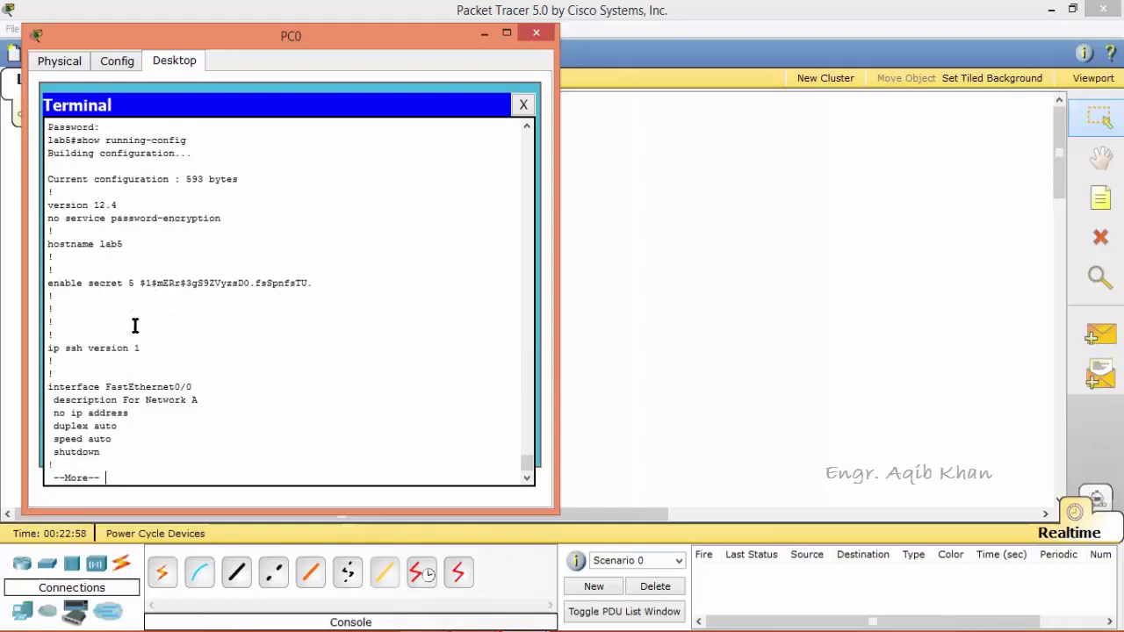
pyautogui.press('Return')
pyautogui.press('Return')
pyautogui.press('Return')
pyautogui.press('Return')
pyautogui.press('Return')
pyautogui.press('Return')
pyautogui.press('Return')
pyautogui.press('Return')
pyautogui.press('Return')
pyautogui.press('Return')
pyautogui.press('Return')
pyautogui.press('Return')
pyautogui.press('Return')
pyautogui.press('Return')
pyautogui.press('Return')
pyautogui.press('Return')
pyautogui.press('Return')
pyautogui.press('Return')
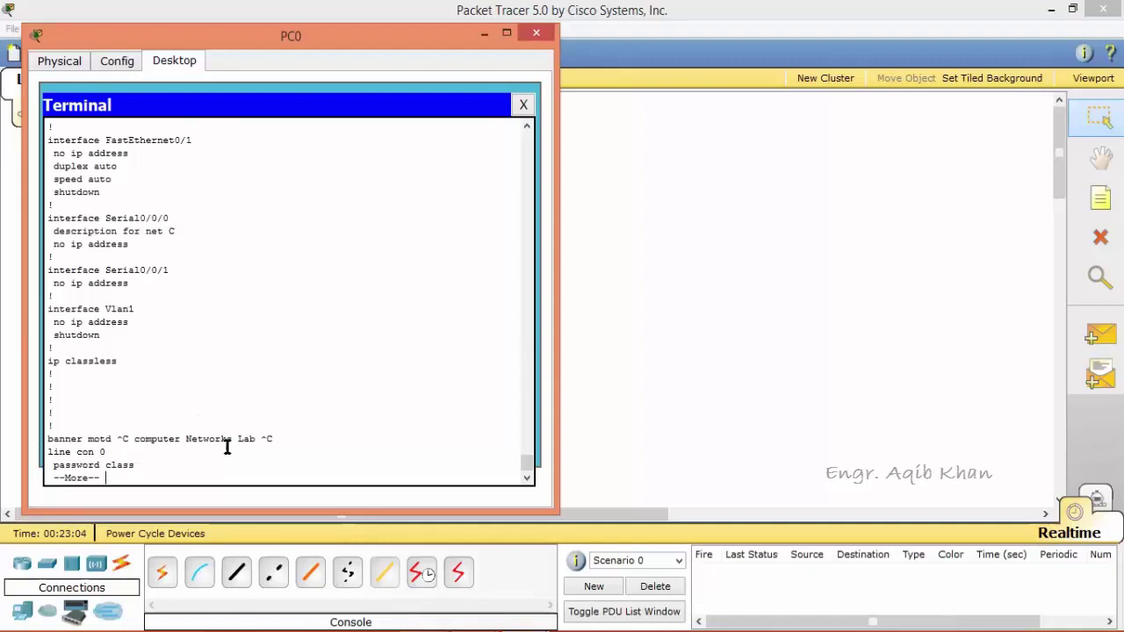
pyautogui.press('Return')
pyautogui.press('Return')
pyautogui.press('Return')
pyautogui.press('Return')
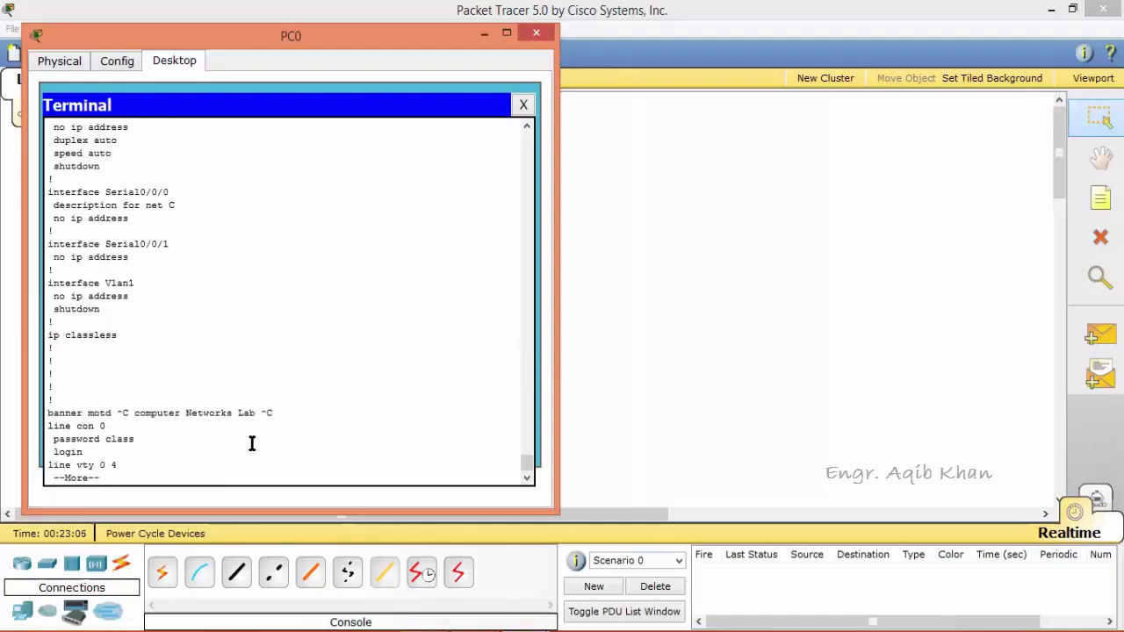
pyautogui.press('Return')
pyautogui.press('Return')
pyautogui.press('Return')
pyautogui.press('Return')
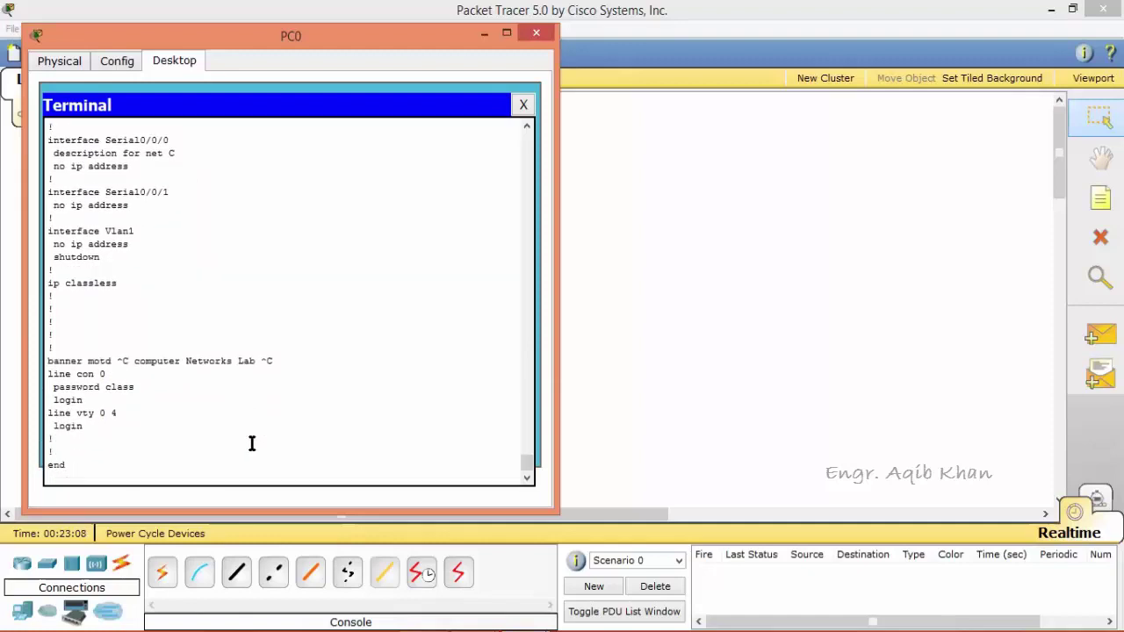
pyautogui.press('Return')
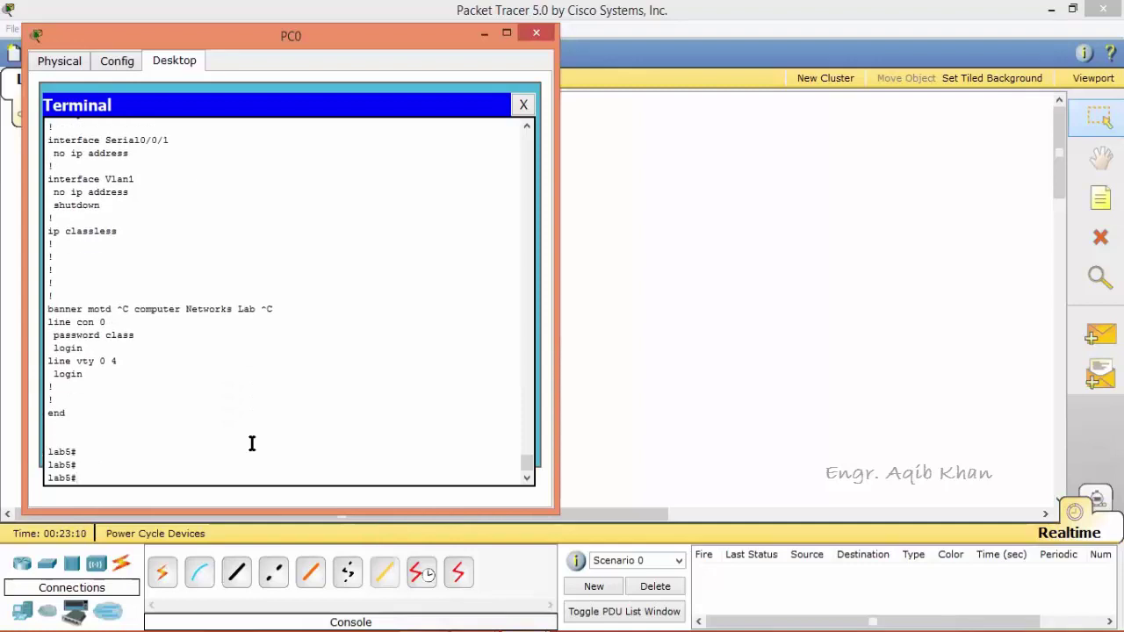
pyautogui.press('Return')
pyautogui.press('Return')
pyautogui.press('Return')
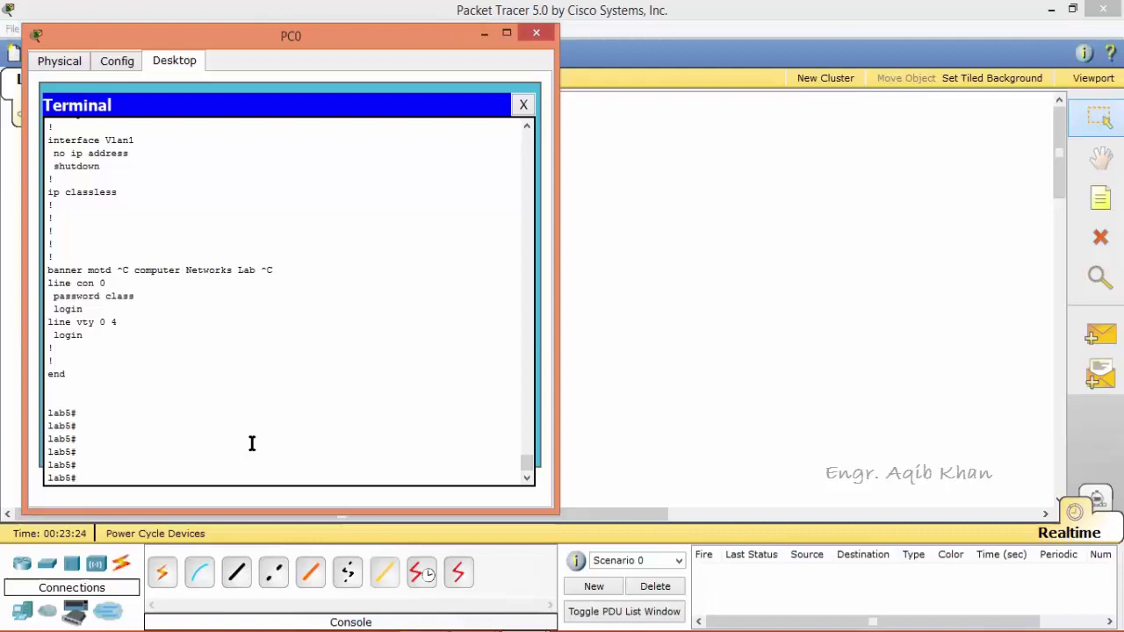
pyautogui.write('show startup-config')
# List the startup configuration to its end, then type copy running-config startup-config.
pyautogui.press('Return')
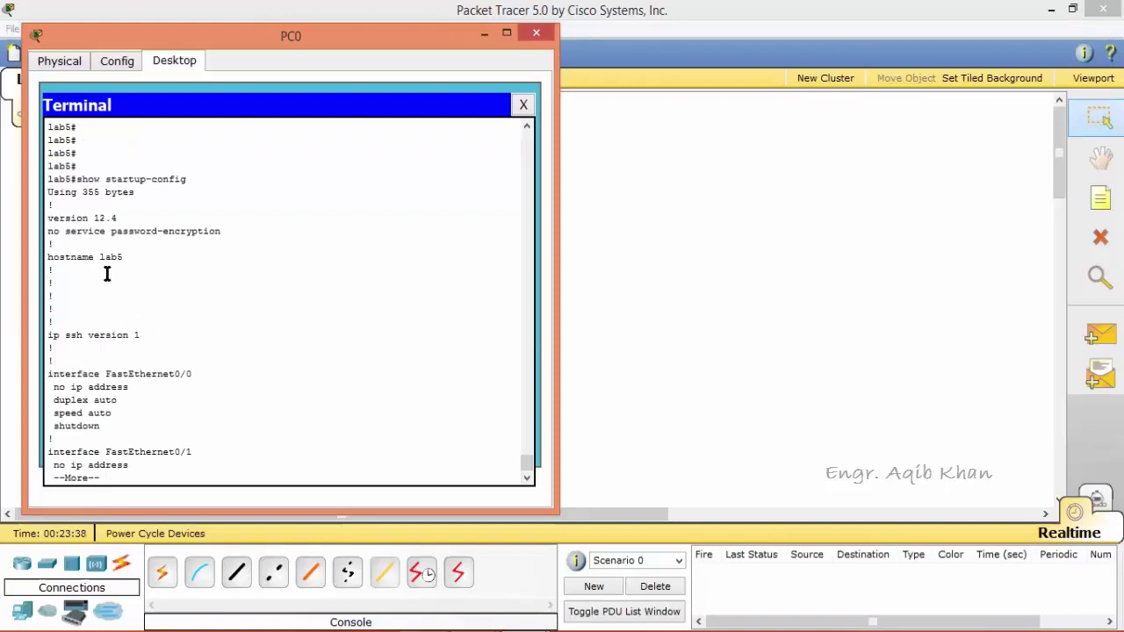
pyautogui.press('space')
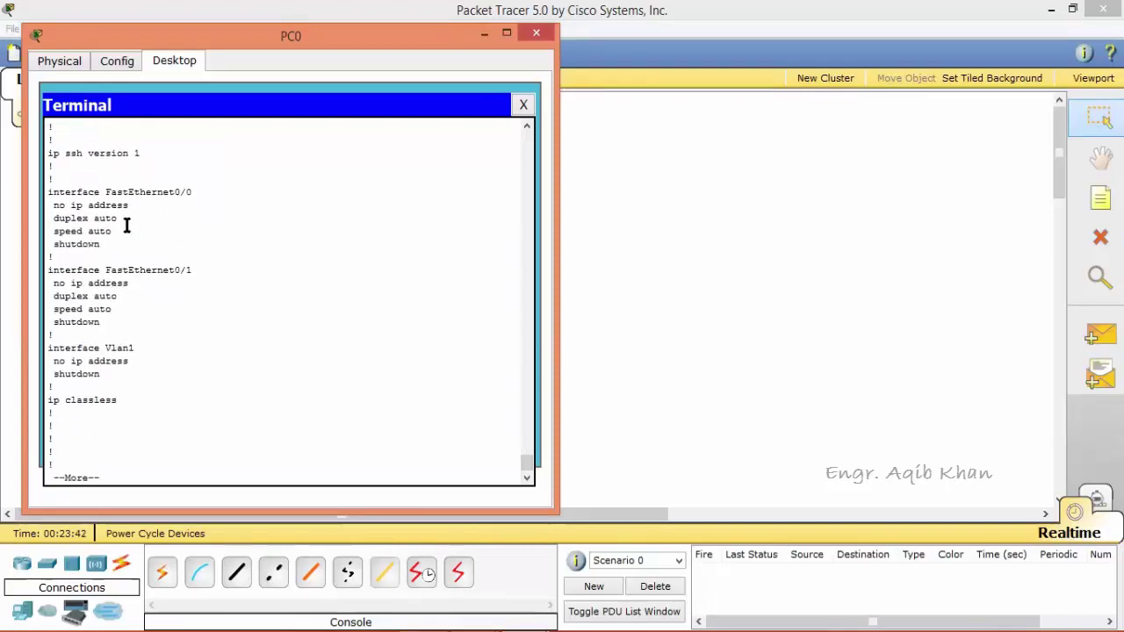
pyautogui.press('Return')
pyautogui.press('Return')
pyautogui.press('Return')
pyautogui.press('Return')
pyautogui.press('Return')
pyautogui.press('Return')
pyautogui.press('Return')
pyautogui.press('Return')
pyautogui.press('Return')
pyautogui.press('Return')
pyautogui.press('Return')
pyautogui.press('Return')
pyautogui.press('Return')
pyautogui.press('Return')
pyautogui.press('Return')
pyautogui.press('Return')
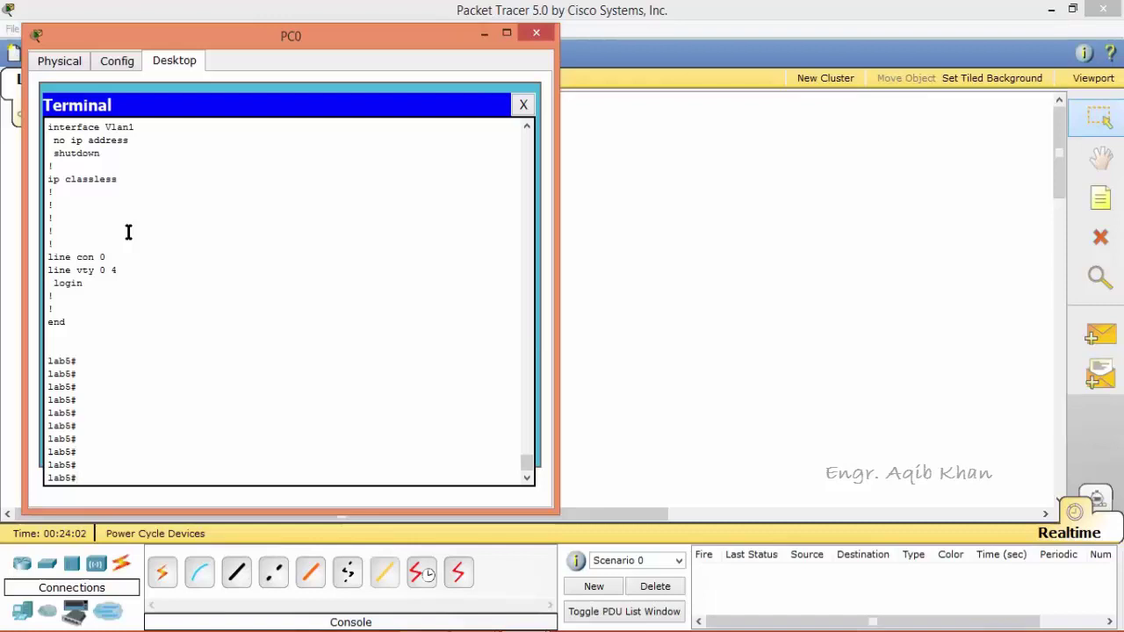
pyautogui.write('copy running-config')
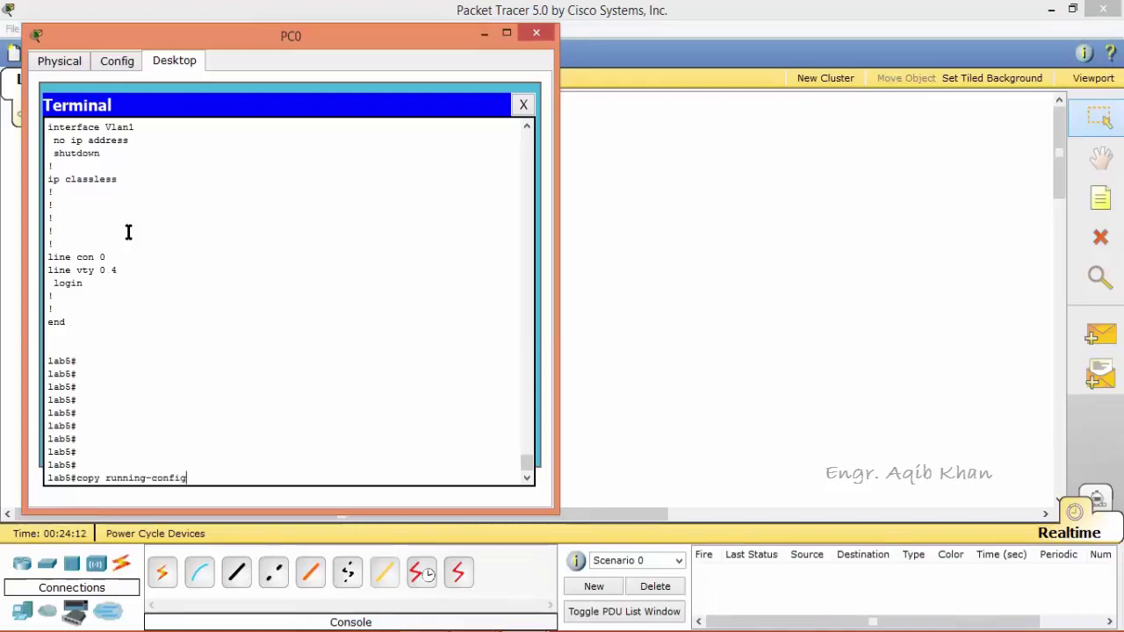
pyautogui.write(' startup-config')
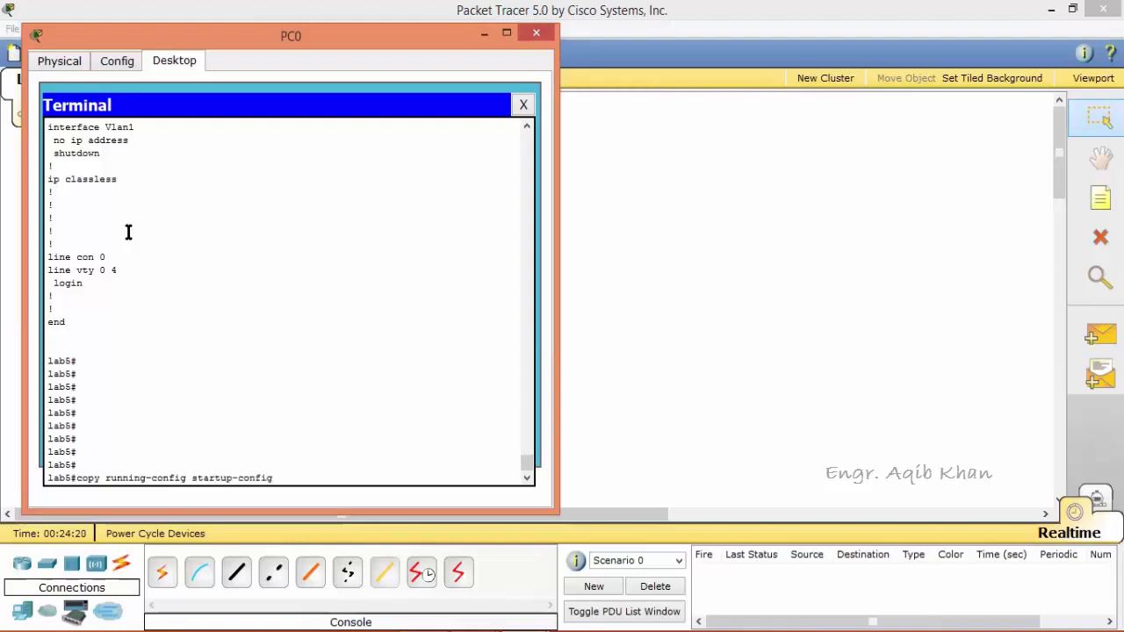
# Save lab5's running-config to startup-config, then page through show startup-config (593 bytes, both interface descriptions).
pyautogui.press('Return')
pyautogui.press('Return')
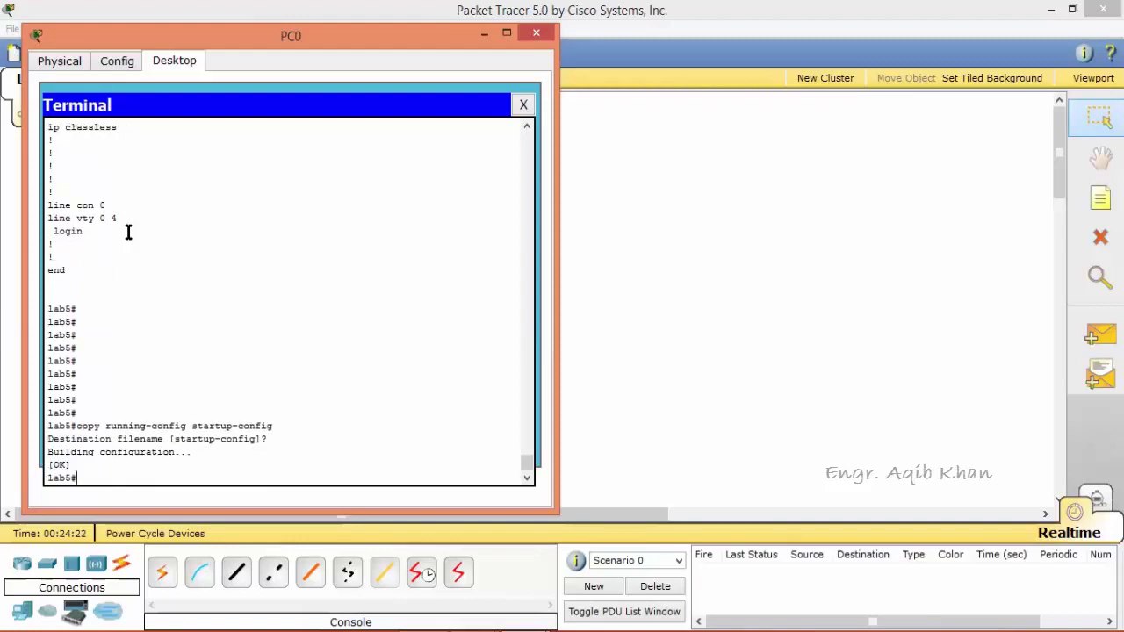
pyautogui.press('Up')
pyautogui.press('Up')
pyautogui.press('Return')
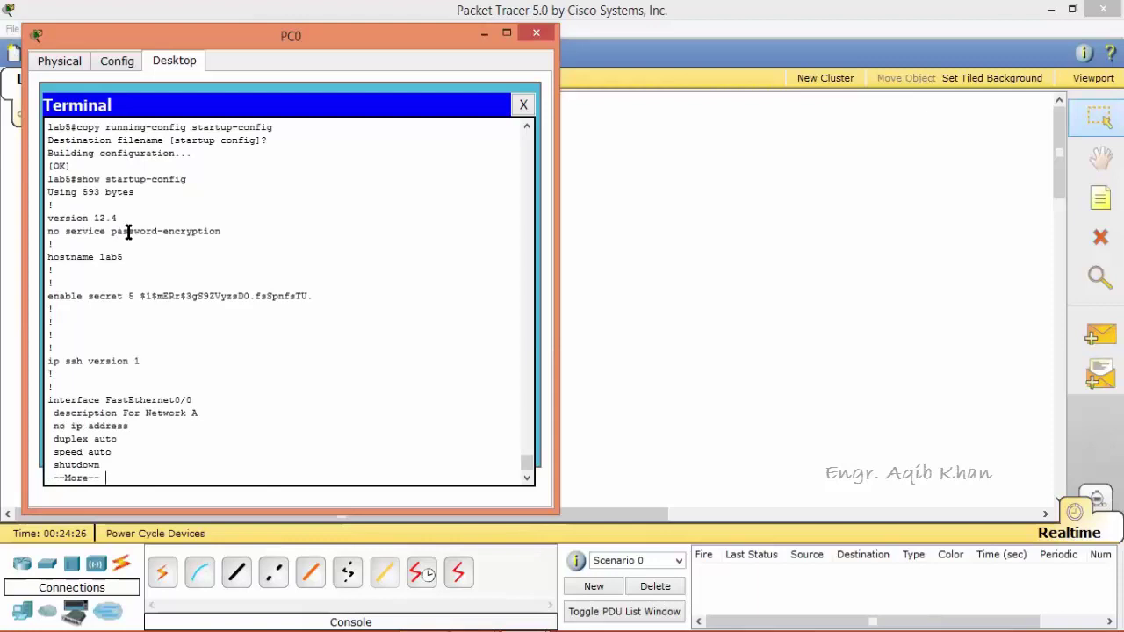
pyautogui.press('Return')
pyautogui.press('Return')
pyautogui.press('Return')
pyautogui.press('Return')
pyautogui.press('Return')
pyautogui.press('Return')
pyautogui.press('Return')
pyautogui.press('Return')
pyautogui.press('Return')
pyautogui.press('Return')
pyautogui.press('Return')
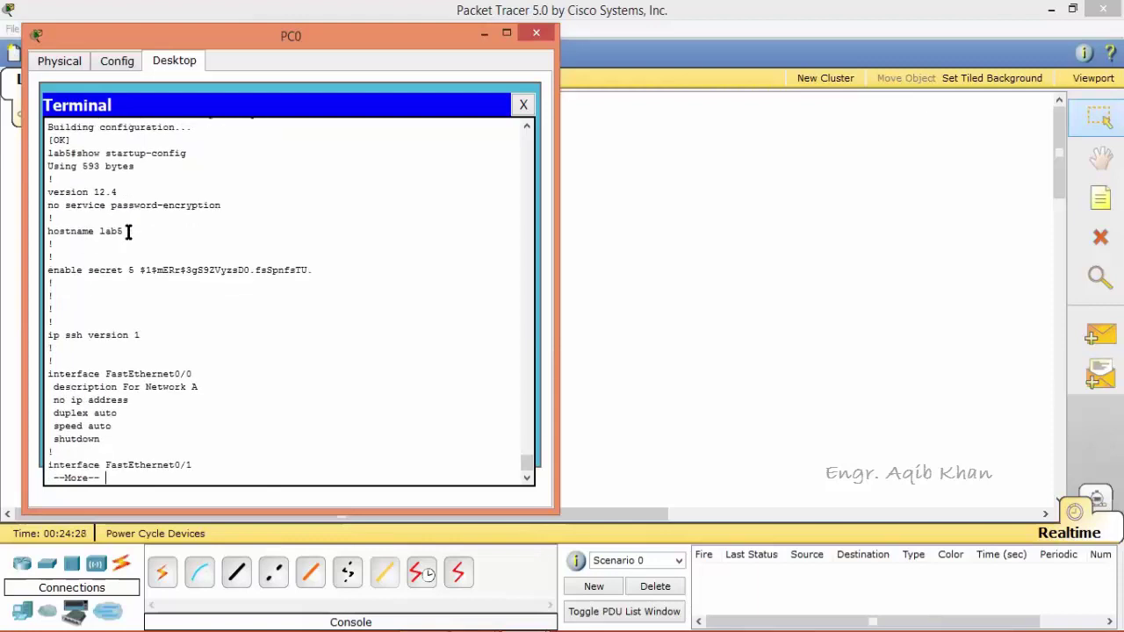
pyautogui.press('Return')
pyautogui.press('Return')
pyautogui.press('Return')
pyautogui.press('Return')
pyautogui.press('Return')
pyautogui.press('Return')
pyautogui.press('Return')
pyautogui.press('Return')
pyautogui.press('Return')
pyautogui.press('Return')
pyautogui.press('Return')
pyautogui.press('Return')
pyautogui.press('Return')
pyautogui.press('Return')
pyautogui.press('Return')
pyautogui.press('Return')
pyautogui.press('Return')
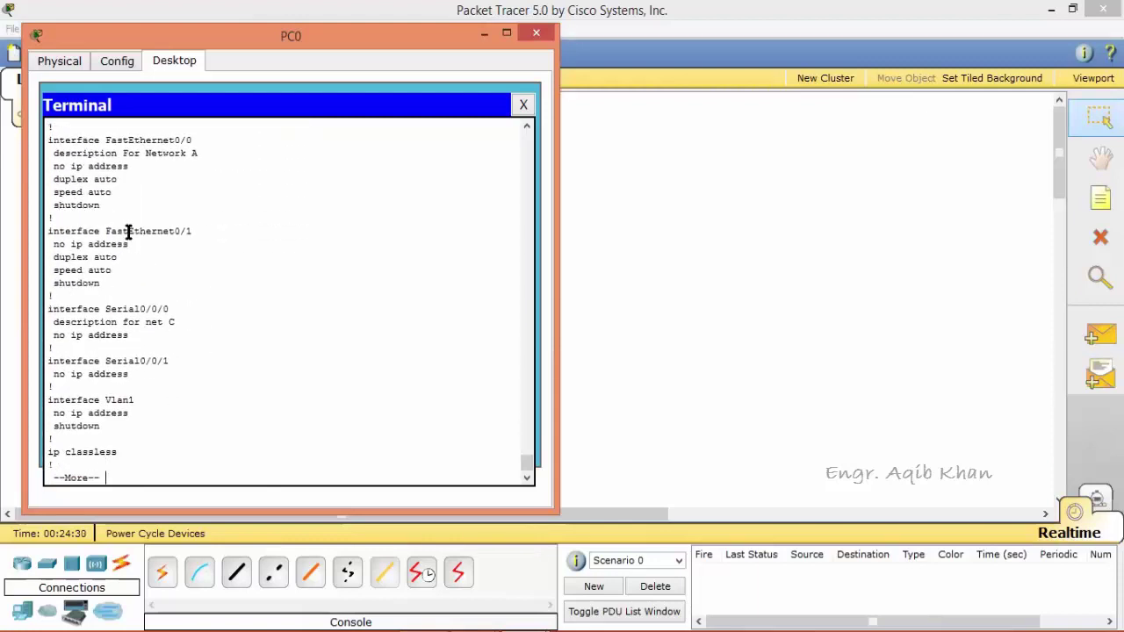
pyautogui.press('Return')
pyautogui.press('Return')
pyautogui.press('Return')
pyautogui.press('Return')
pyautogui.press('Return')
pyautogui.press('Return')
pyautogui.press('Return')
pyautogui.press('Return')
pyautogui.press('Return')
pyautogui.press('Return')
pyautogui.press('Return')
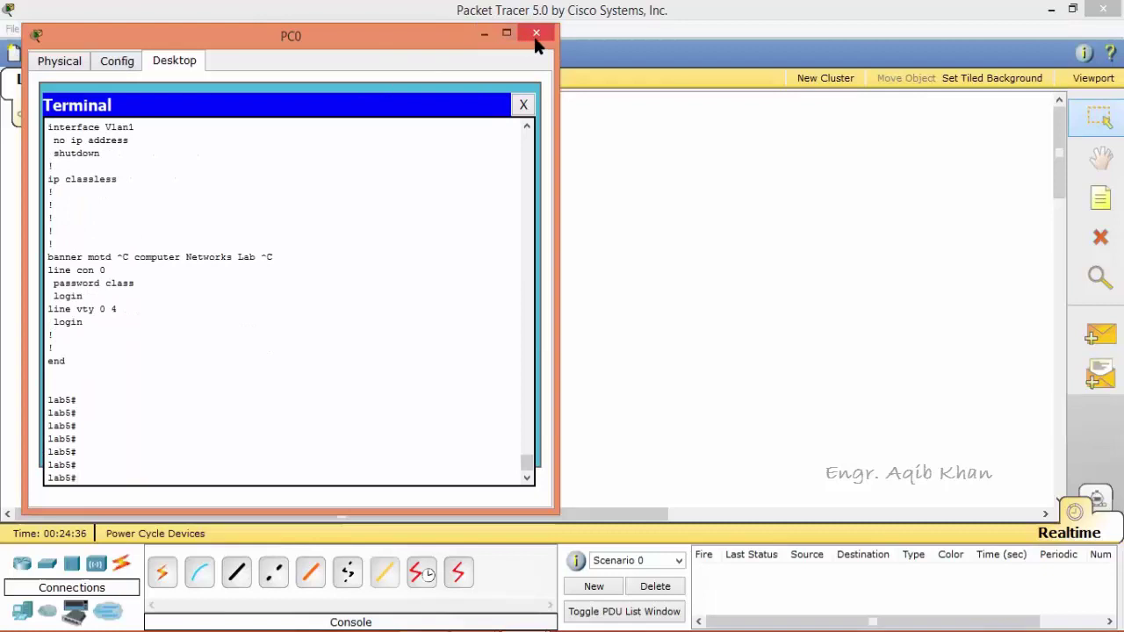
# Close PC0's terminal and window, switch Router0's power off and on in Physical view, then reopen PC0.
pyautogui.click(525, 105)
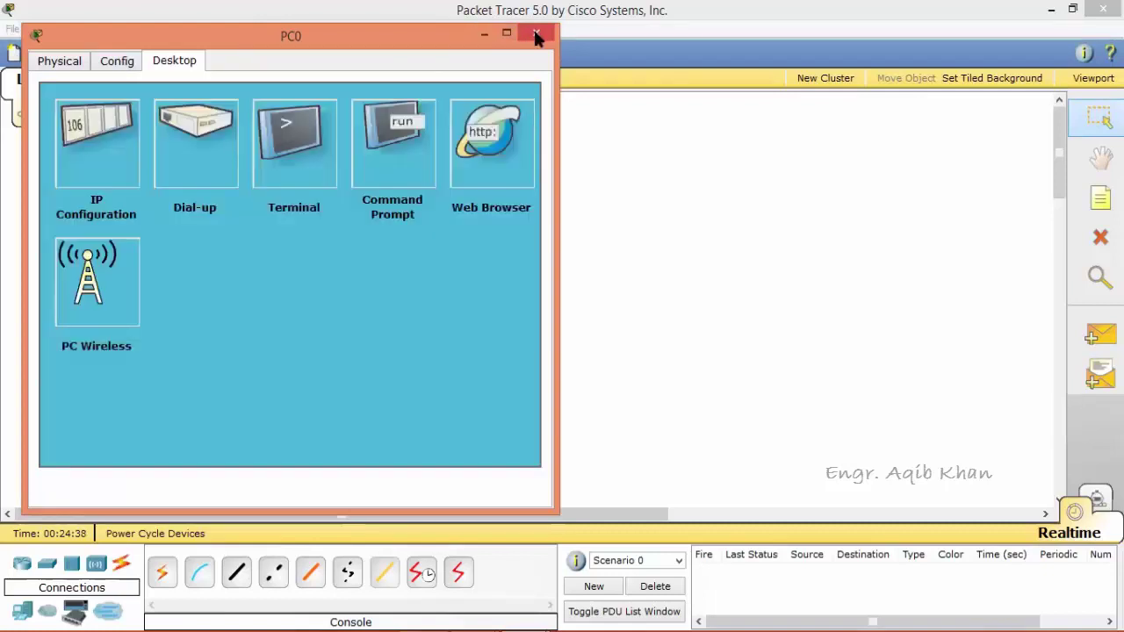
pyautogui.click(538, 35)
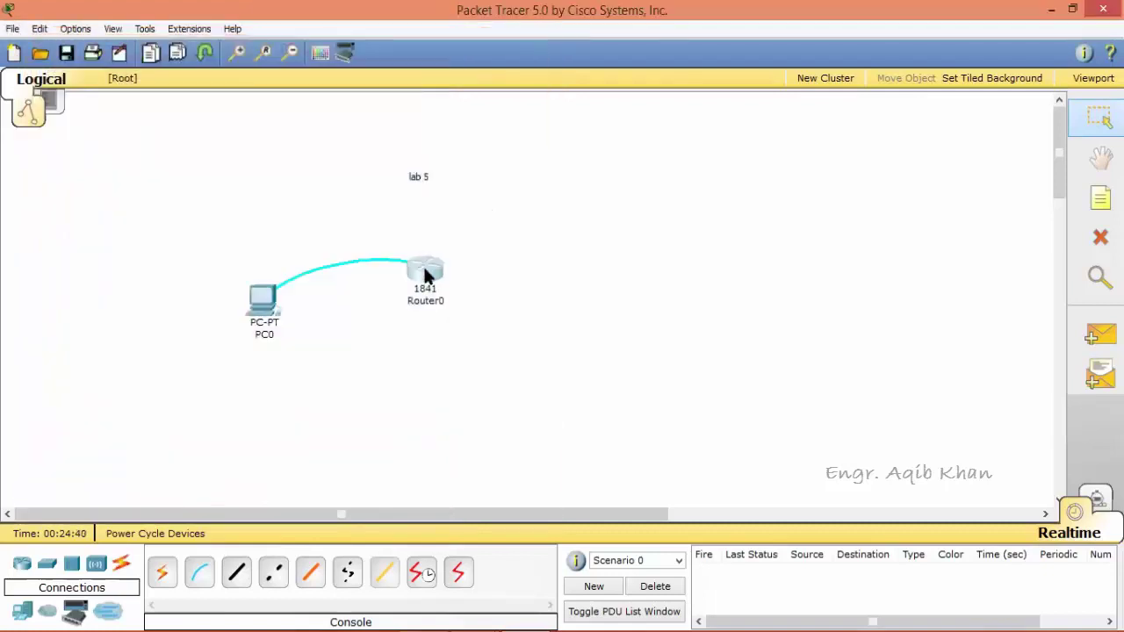
pyautogui.click(425, 274)
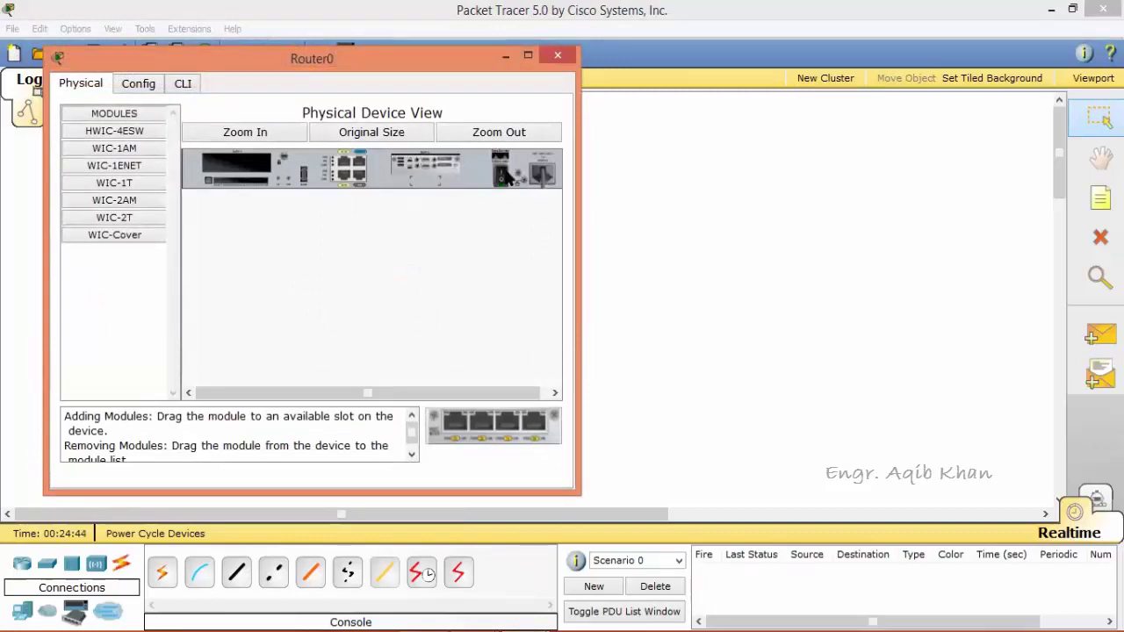
pyautogui.click(505, 176)
pyautogui.click(557, 55)
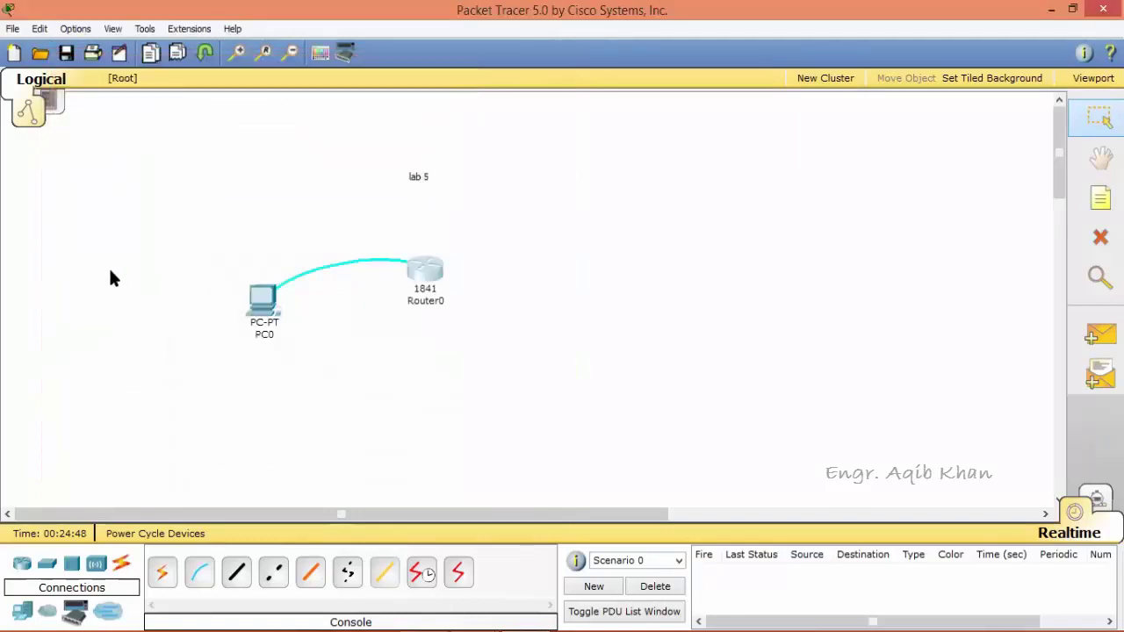
pyautogui.click(260, 300)
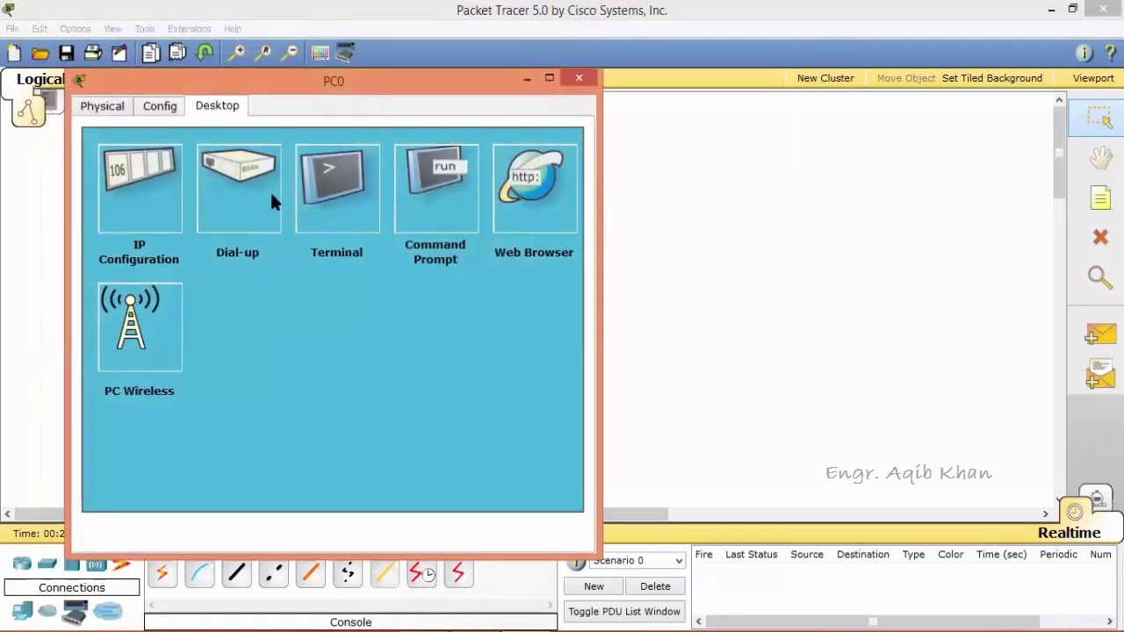
# Start a terminal session from PC0 to the rebooted router with the default connection settings.
pyautogui.click(341, 193)
pyautogui.click(365, 363)
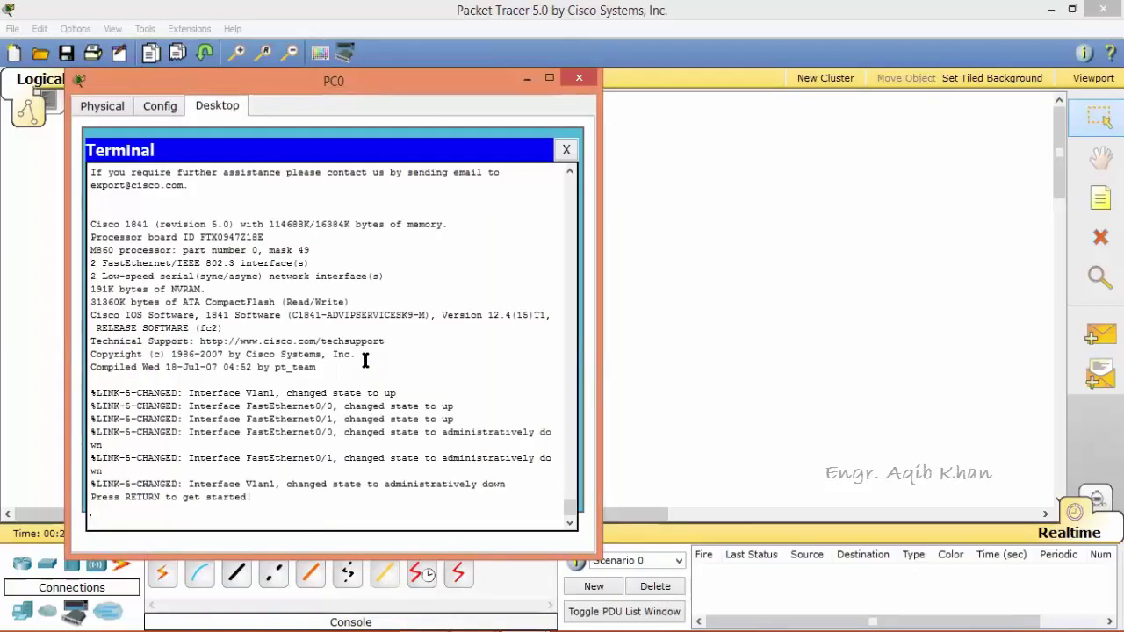
pyautogui.press('Return')
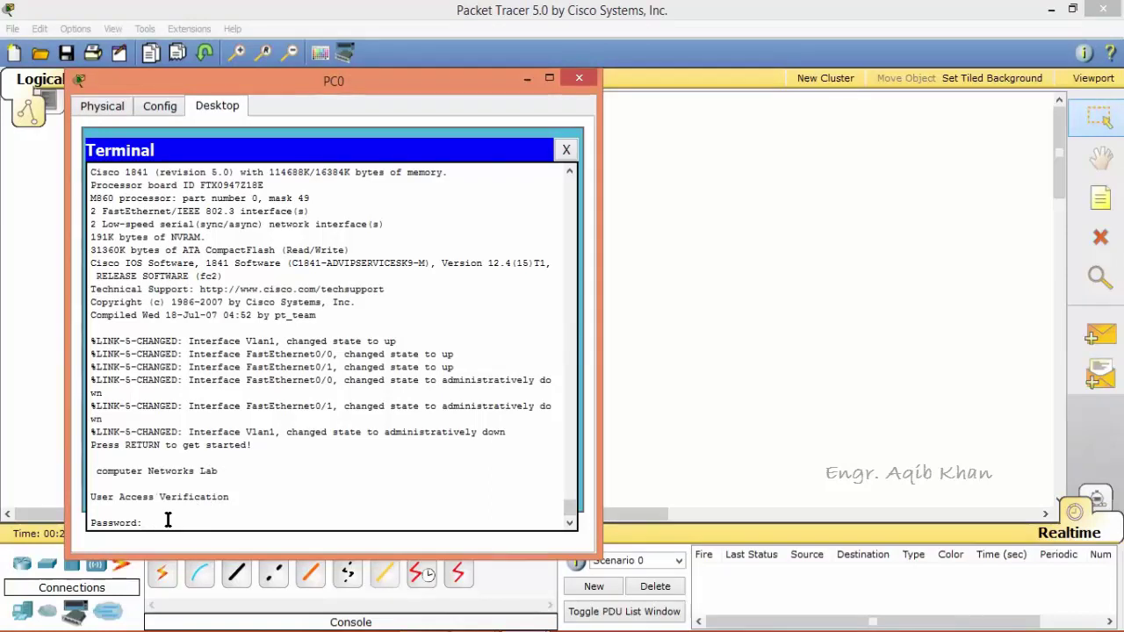
# Log in with the console password, enter enable mode with the enable secret, then close PC0's window.
pyautogui.press('Return')
pyautogui.write('enable')
pyautogui.press('Return')
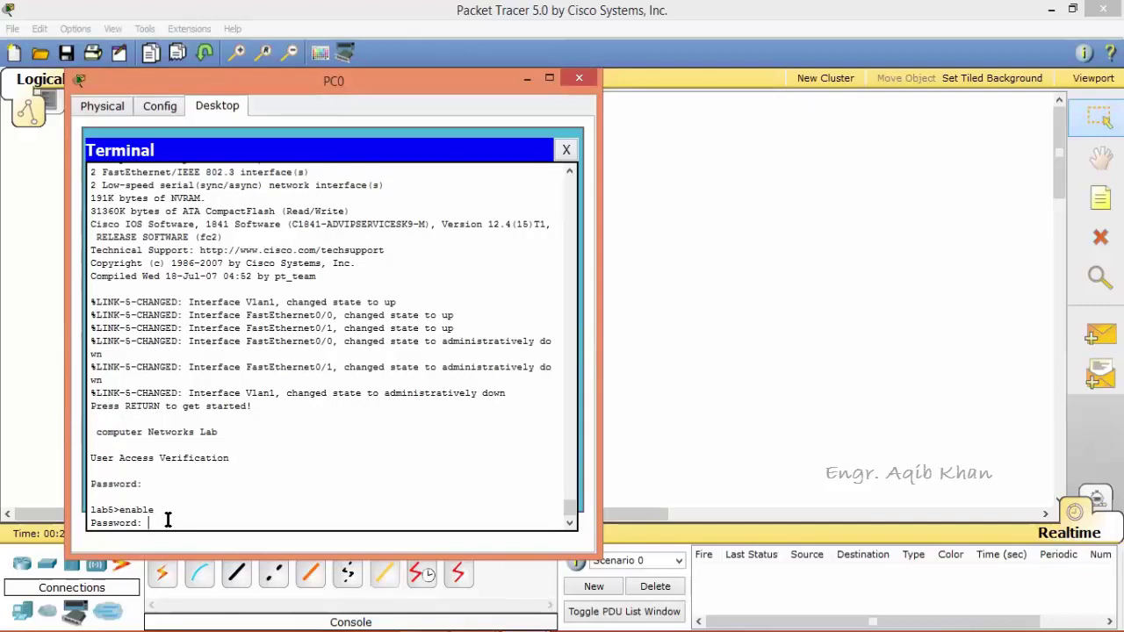
pyautogui.press('Return')
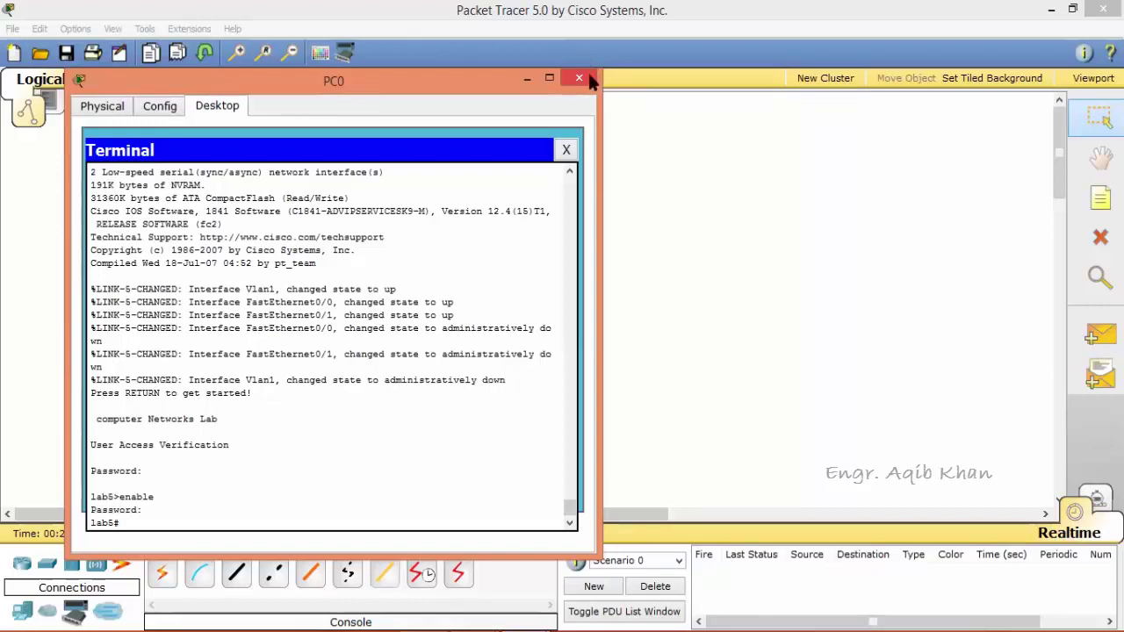
pyautogui.click(635, 152)
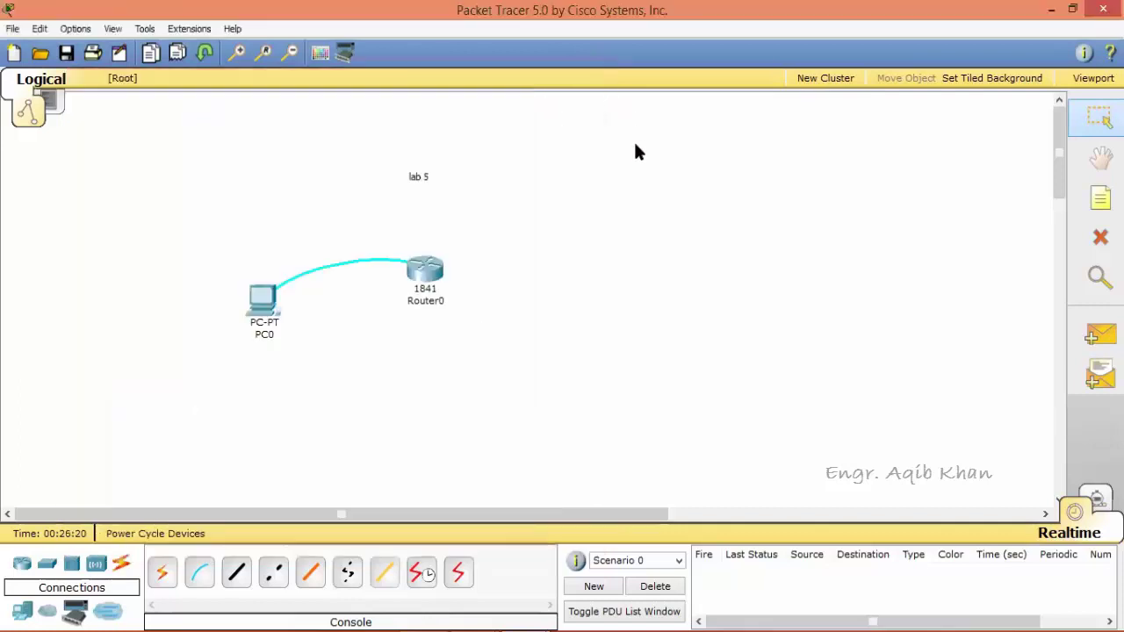